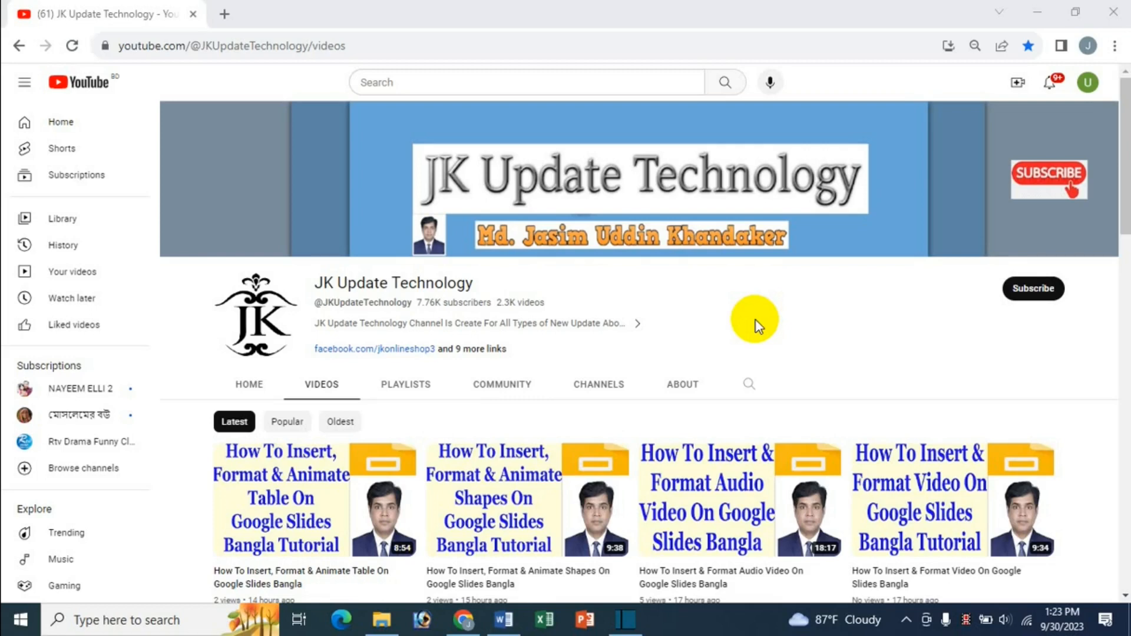
Step: Open Google Slides in a new browser tab, create a blank presentation and dismiss the theme choices
left_click(224, 14)
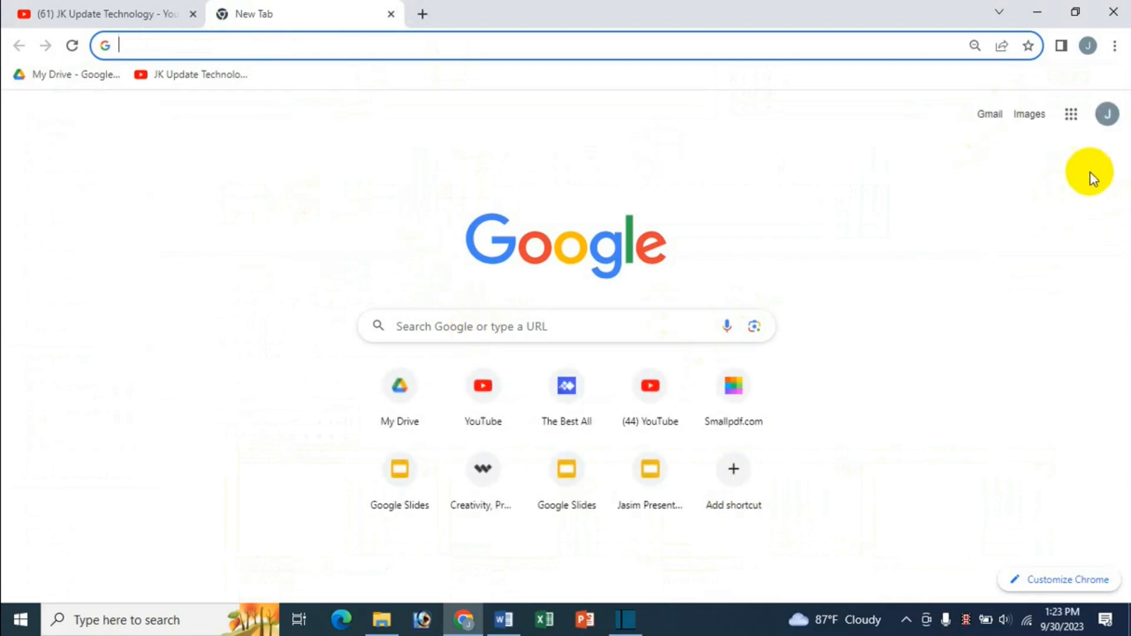
left_click(1072, 122)
left_click(1072, 118)
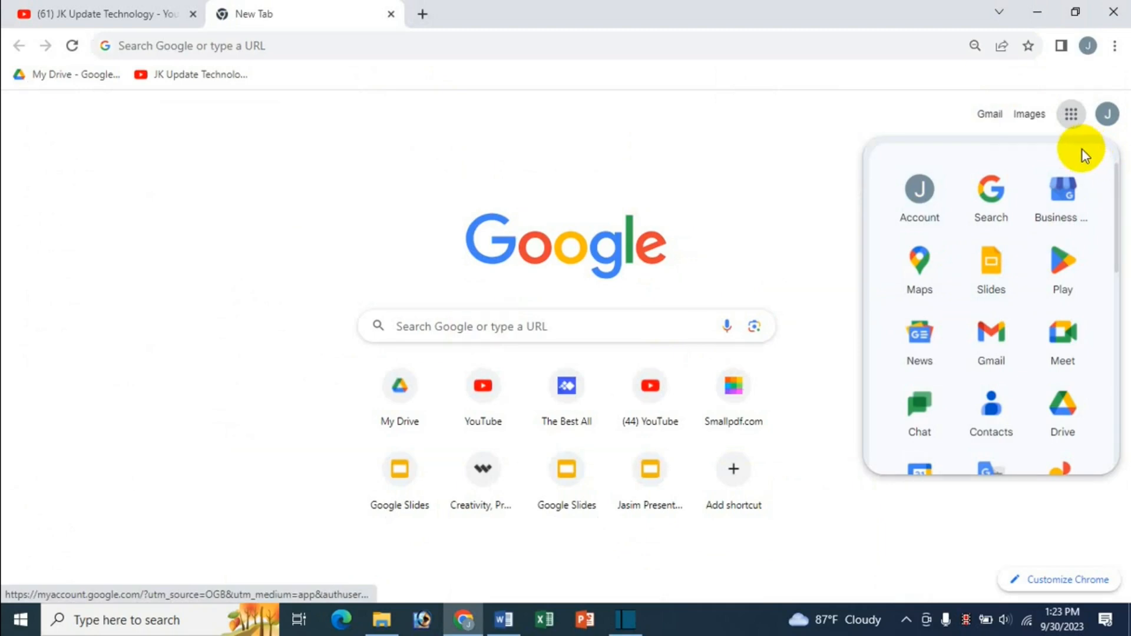
left_click(995, 278)
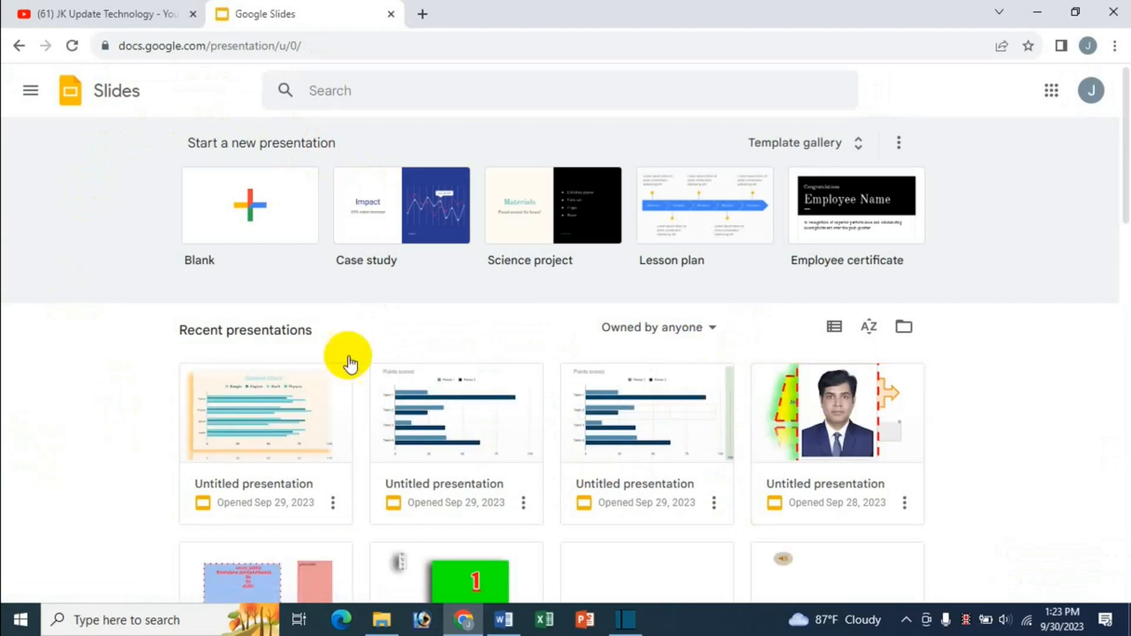
scroll(927, 303, "down", 3)
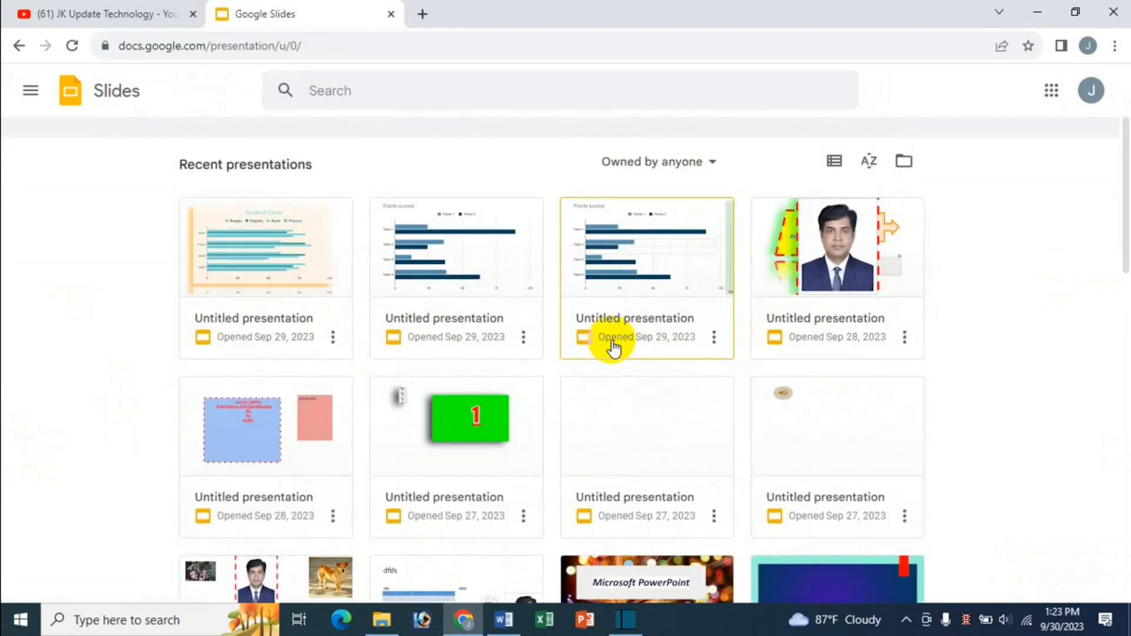
scroll(613, 345, "up", 3)
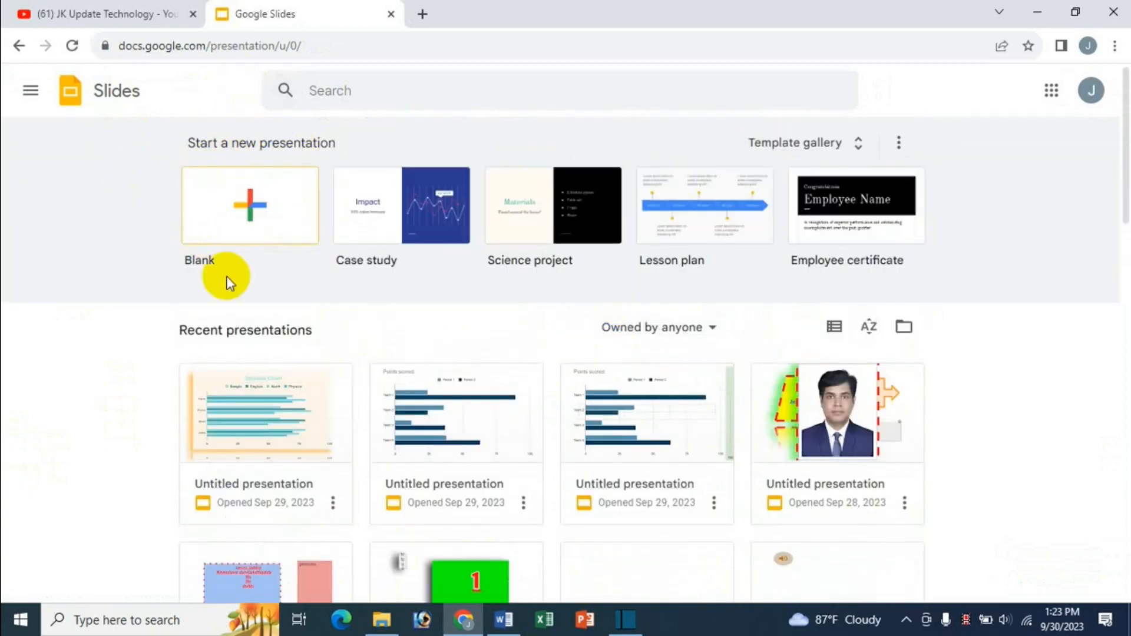
left_click(254, 210)
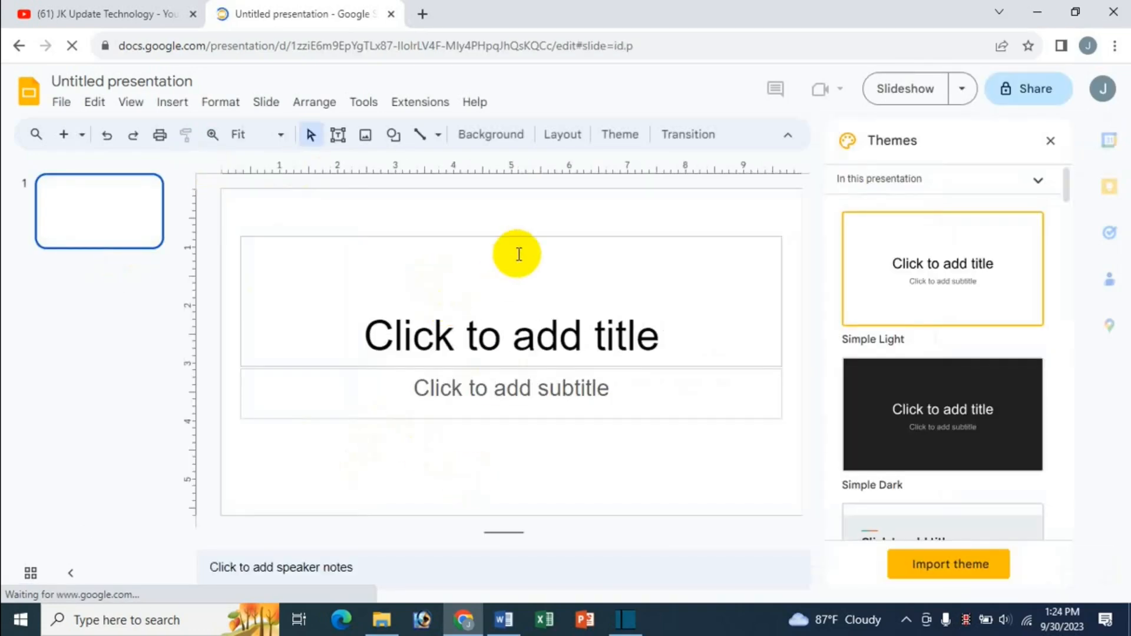
left_click(1051, 142)
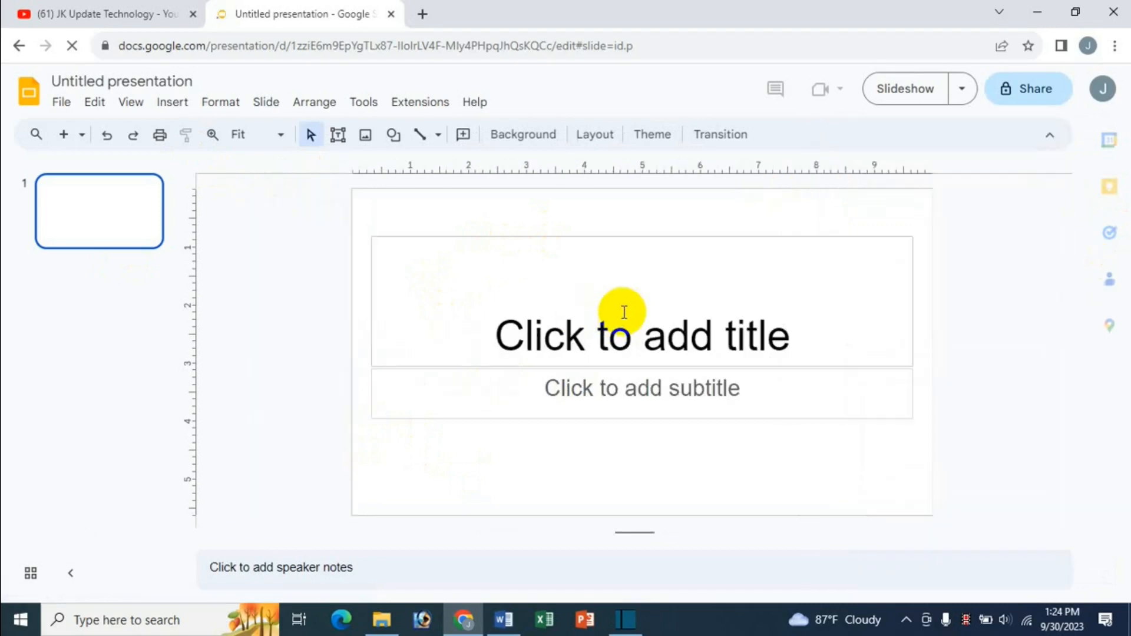
Step: Delete the title and subtitle placeholders from the first slide
left_click(645, 240)
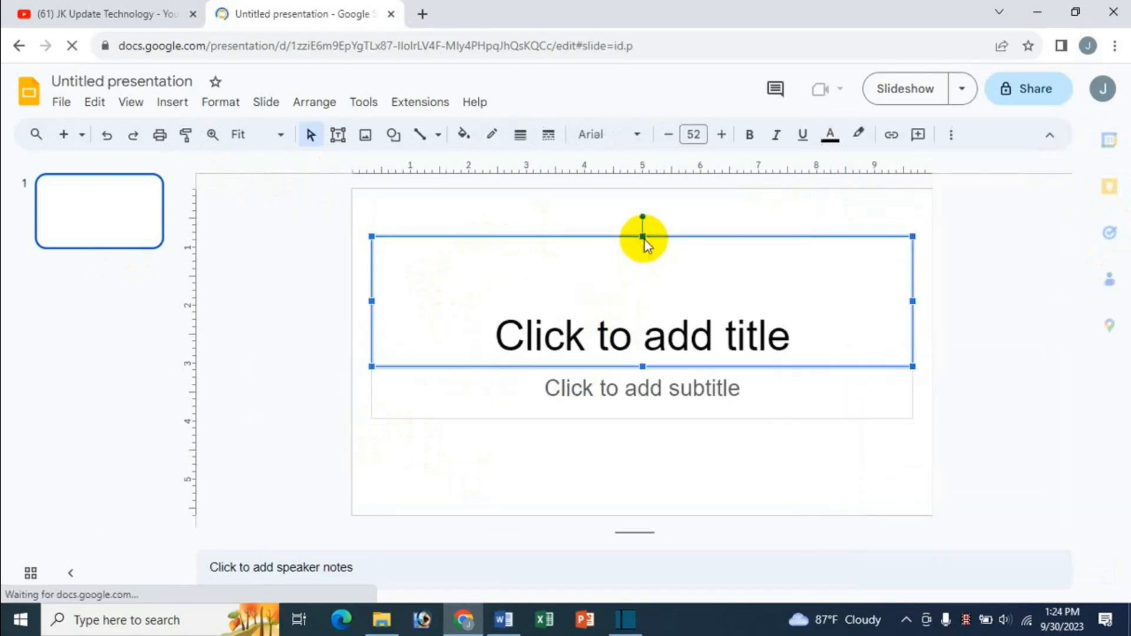
key("Delete")
left_click(631, 371)
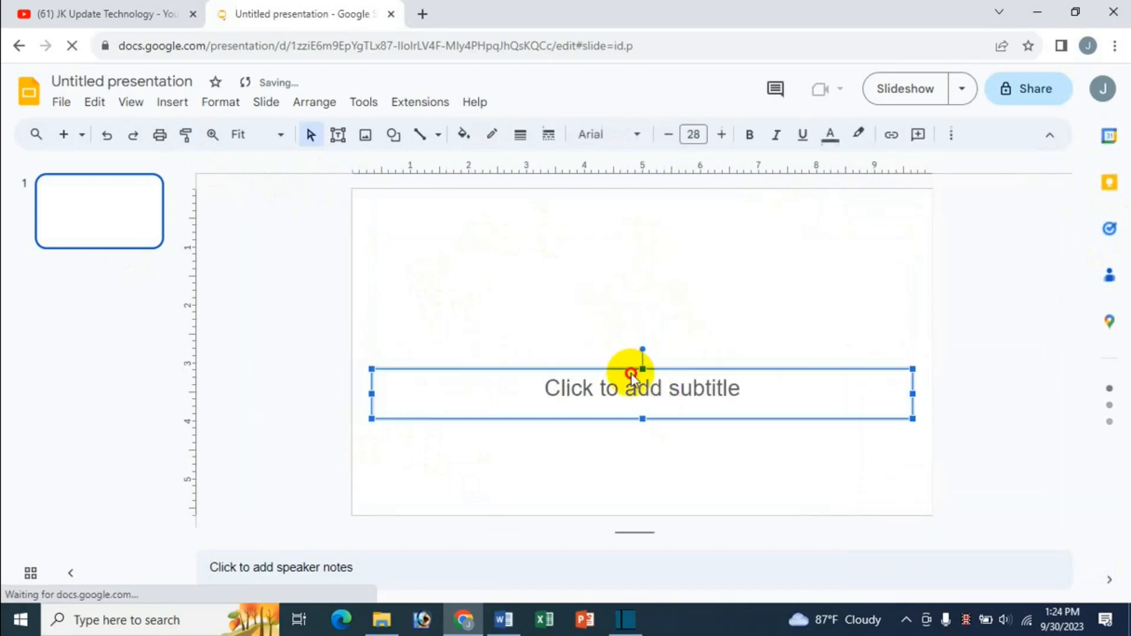
key("Delete")
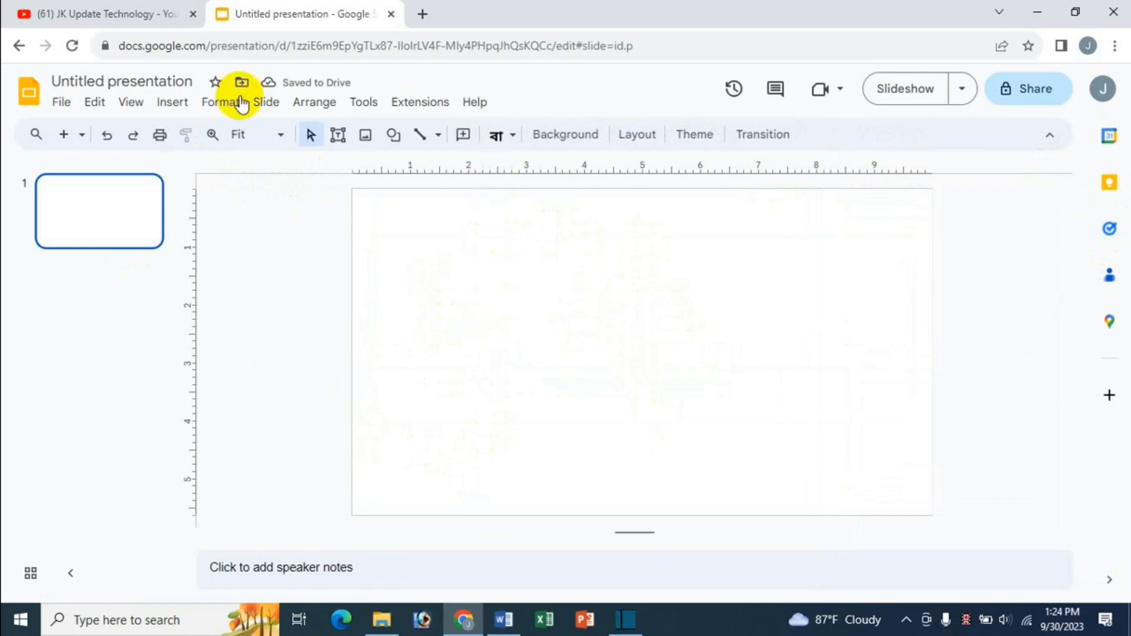
Step: Insert a column chart on the empty slide
left_click(174, 104)
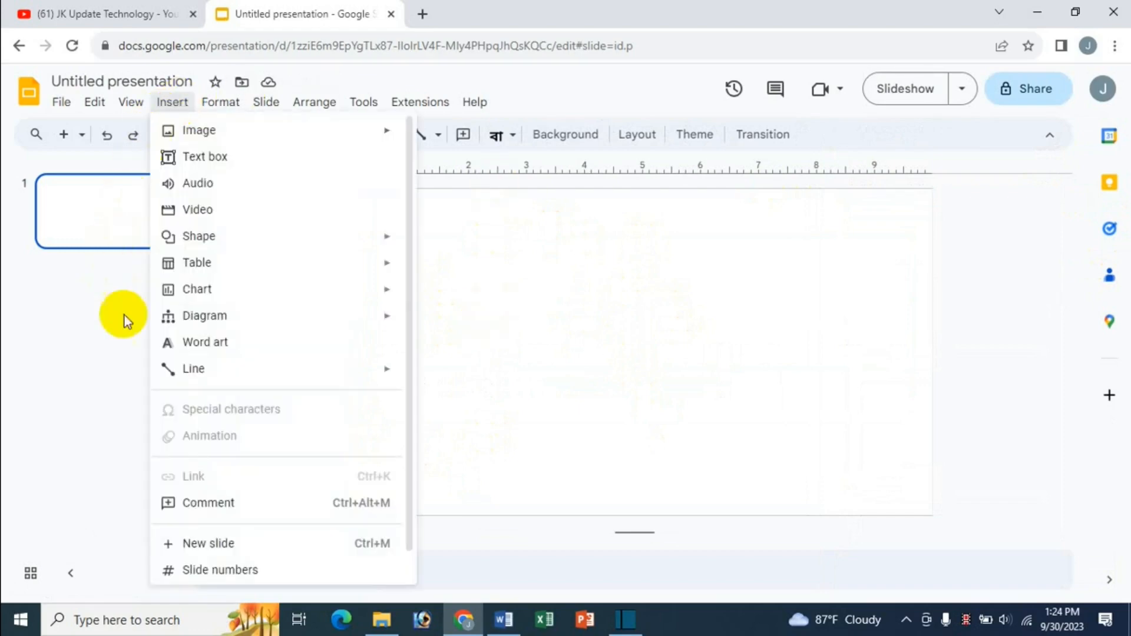
mouse_move(212, 296)
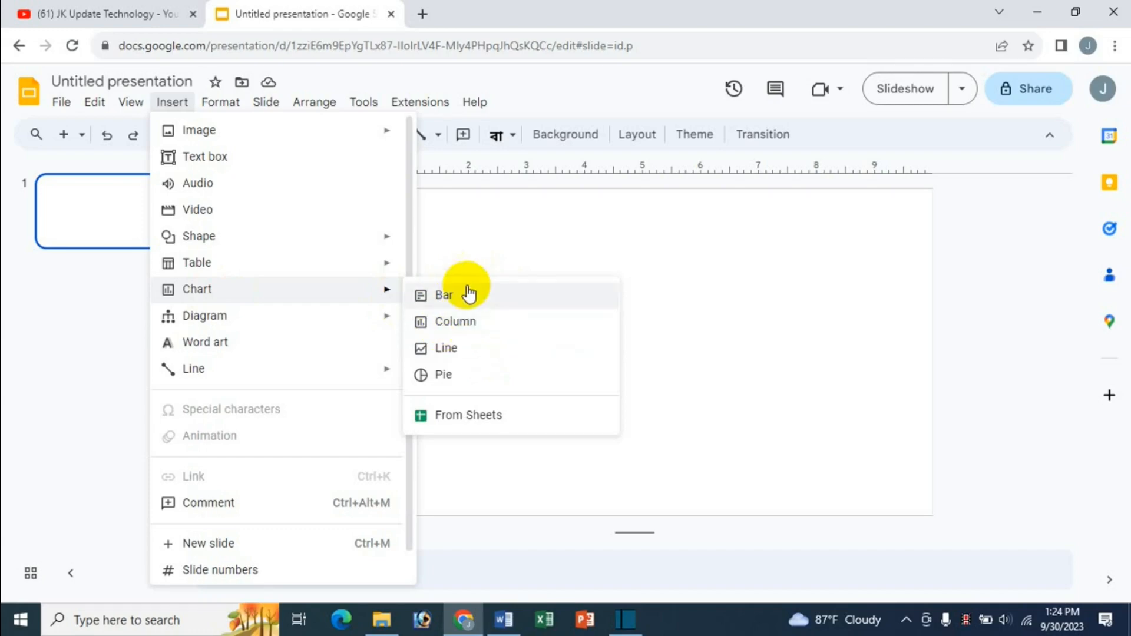
left_click(470, 321)
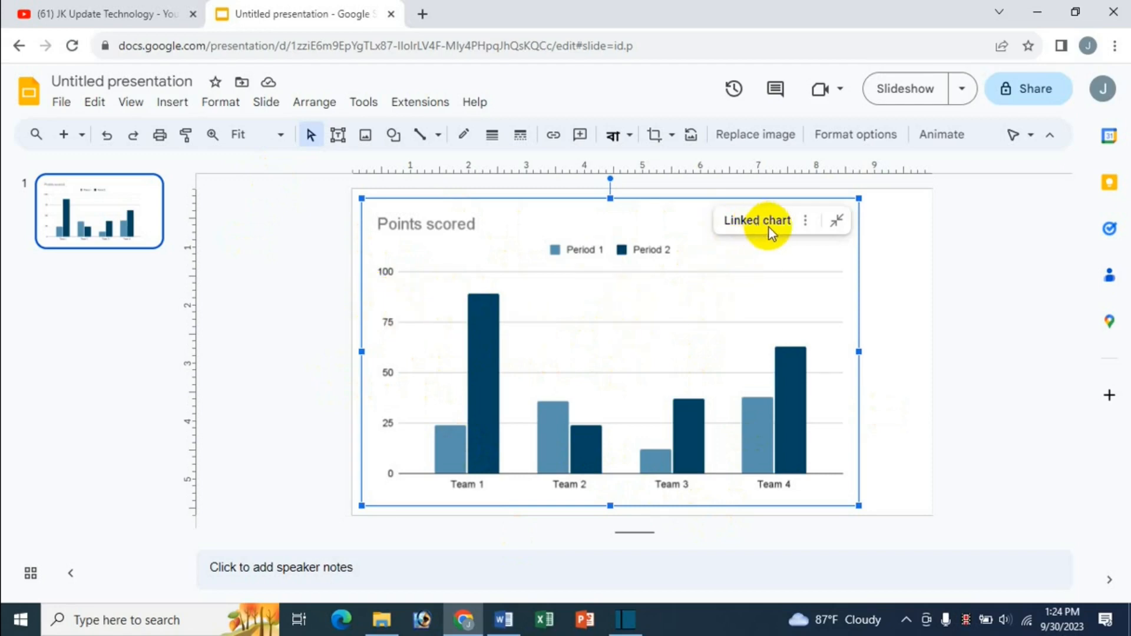
Step: Open the linked chart's source spreadsheet and bring its data table into view
left_click(807, 224)
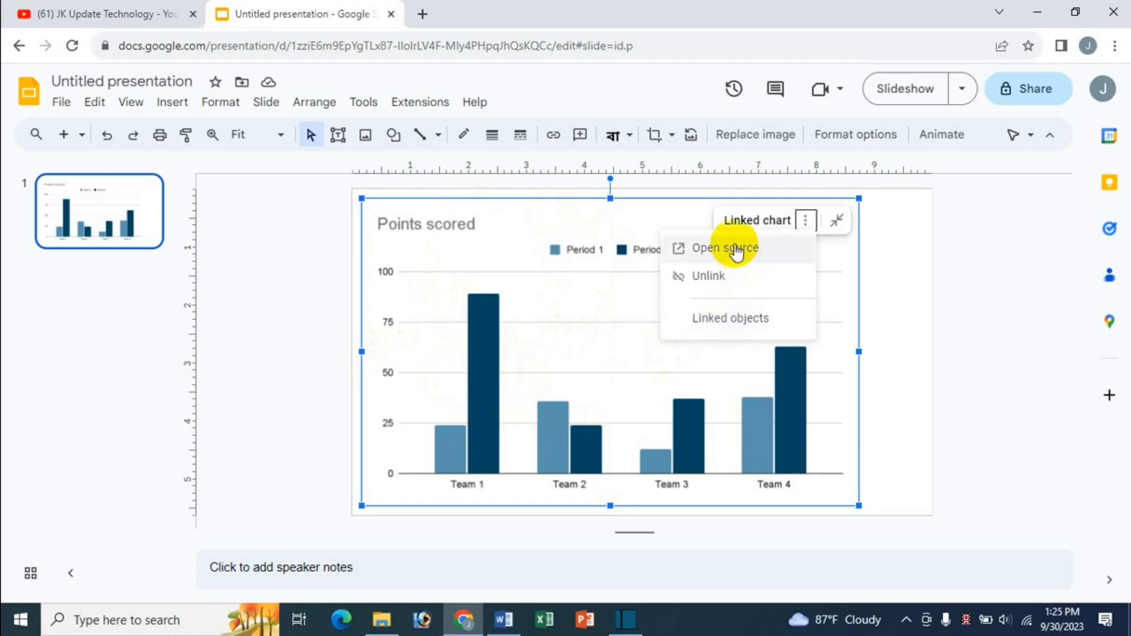
left_click(736, 252)
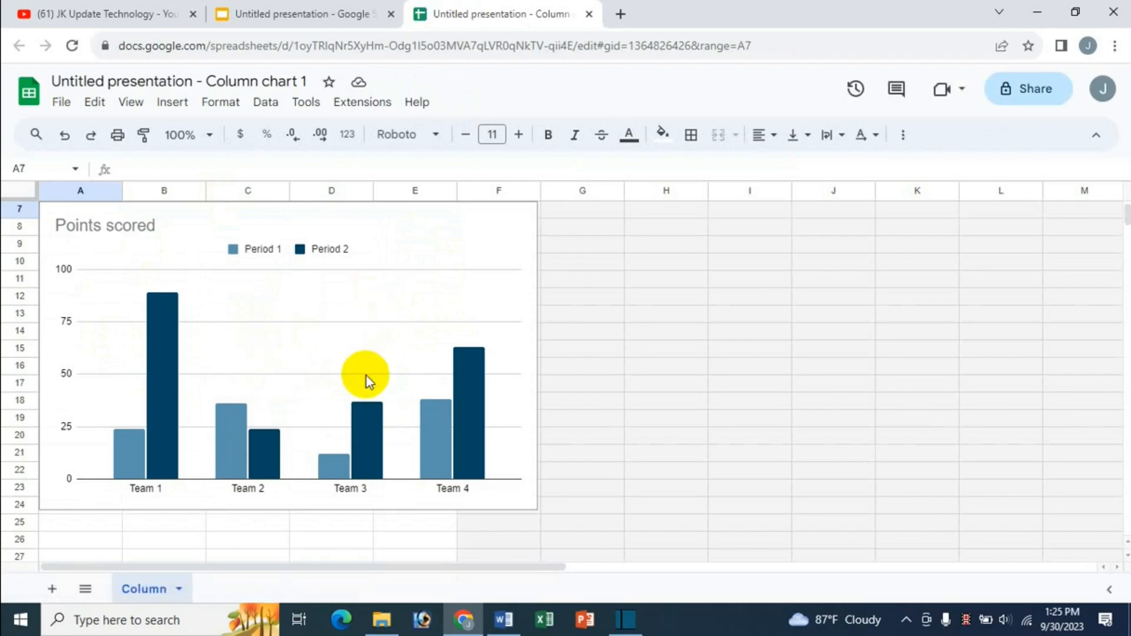
scroll(486, 345, "up", 3)
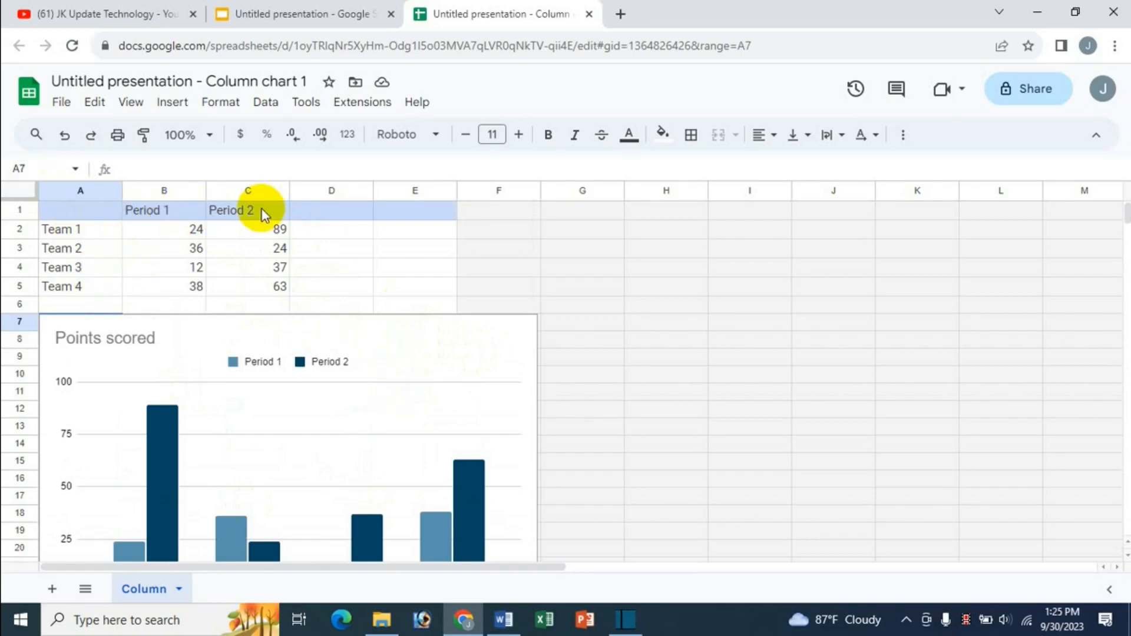
Step: Enter the column headings Bangla, English, Mathematics and Chemistry in cells B1 to E1
left_click(147, 214)
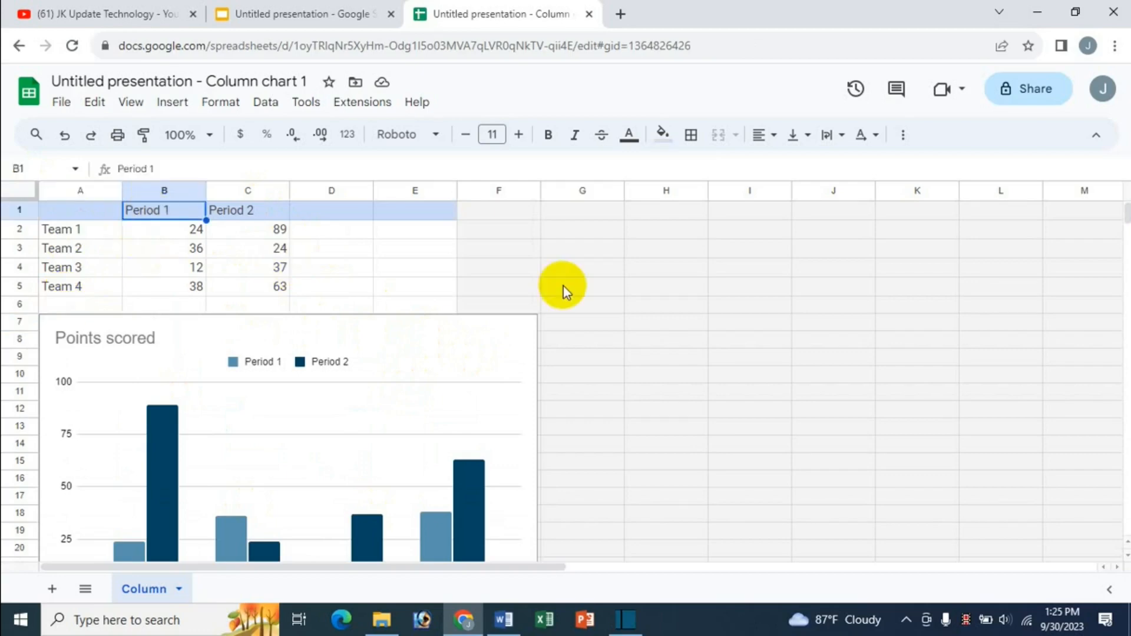
type("Bangla")
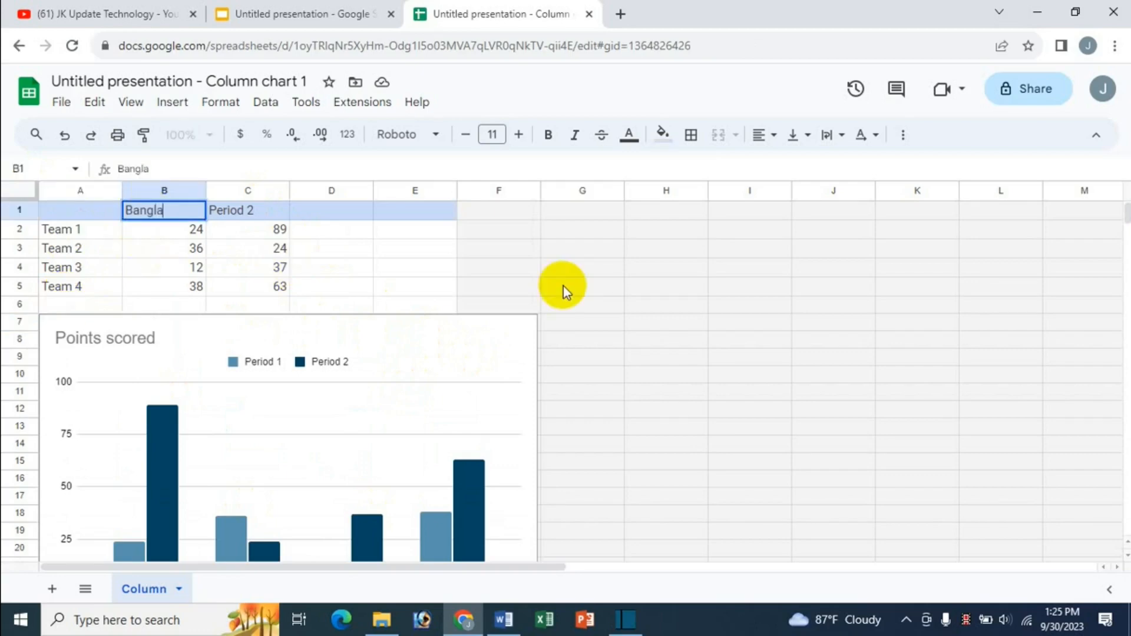
key("Tab")
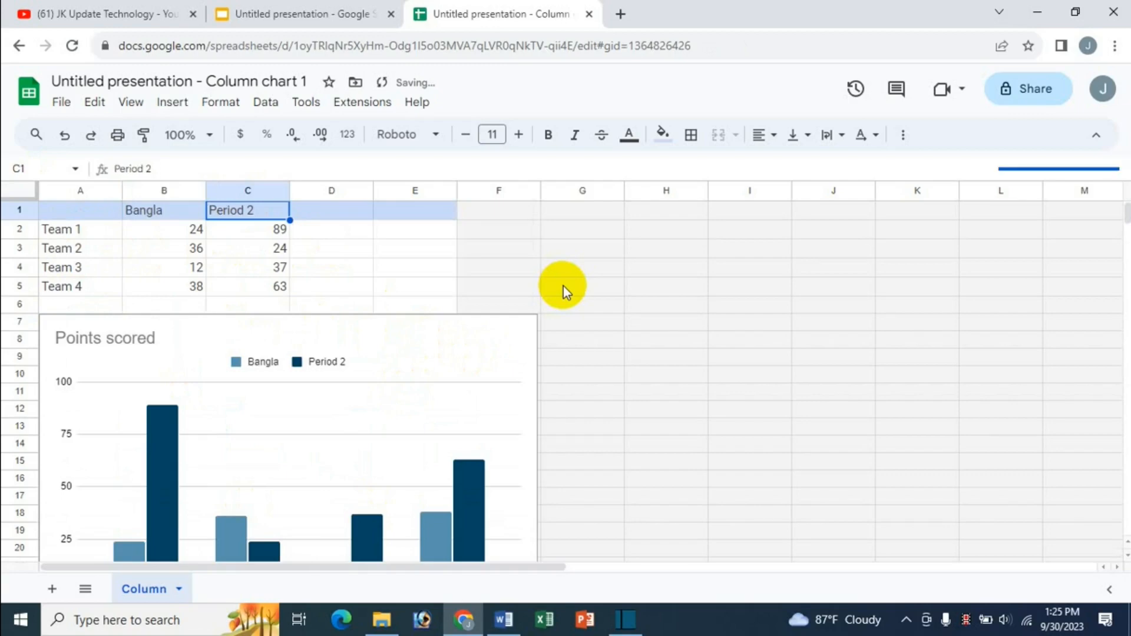
type("English")
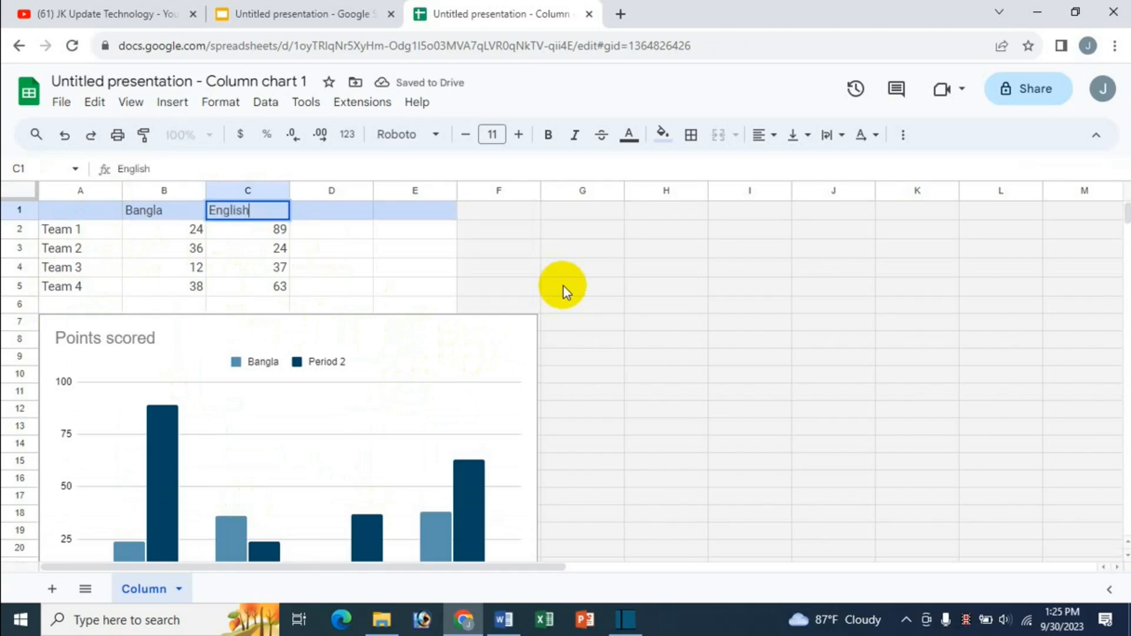
key("Tab")
type("M")
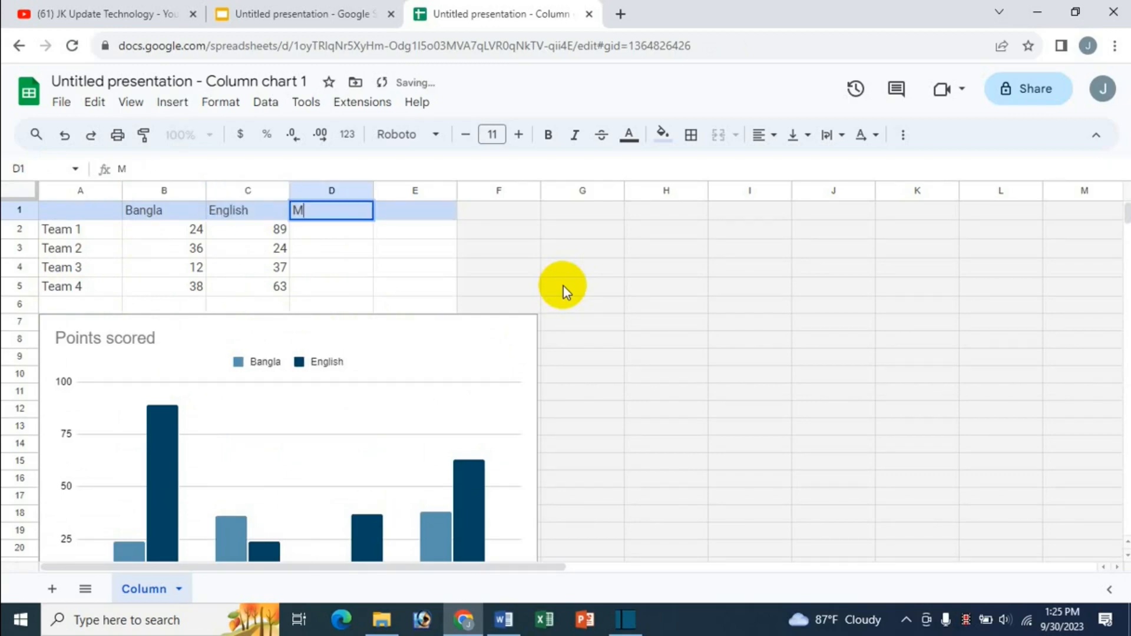
type("athematics")
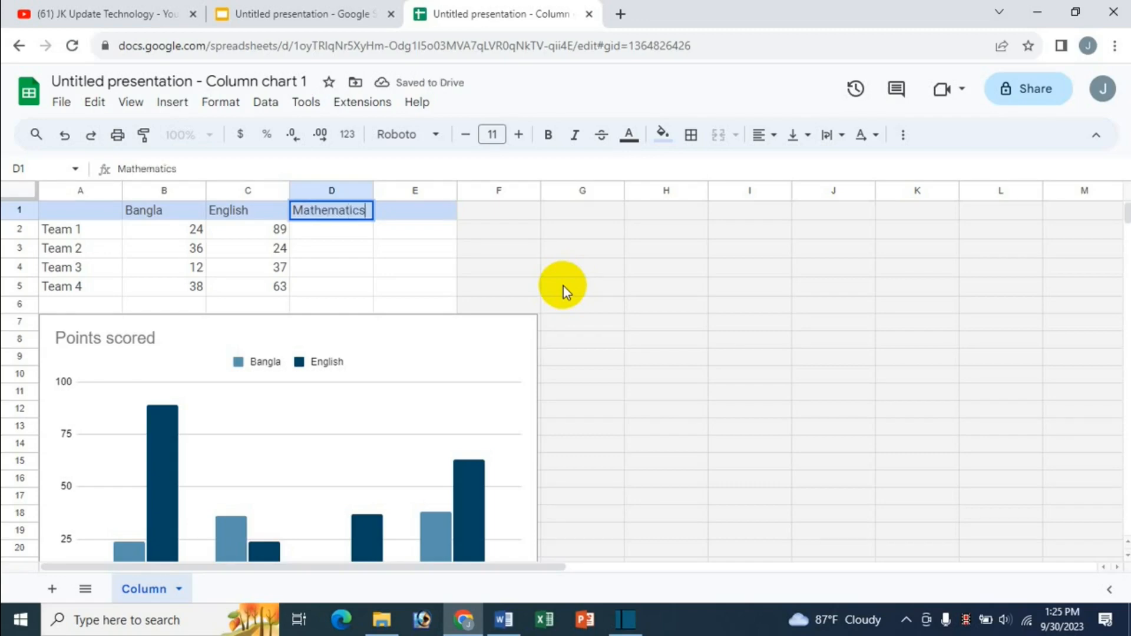
key("Tab")
type("Chemistry")
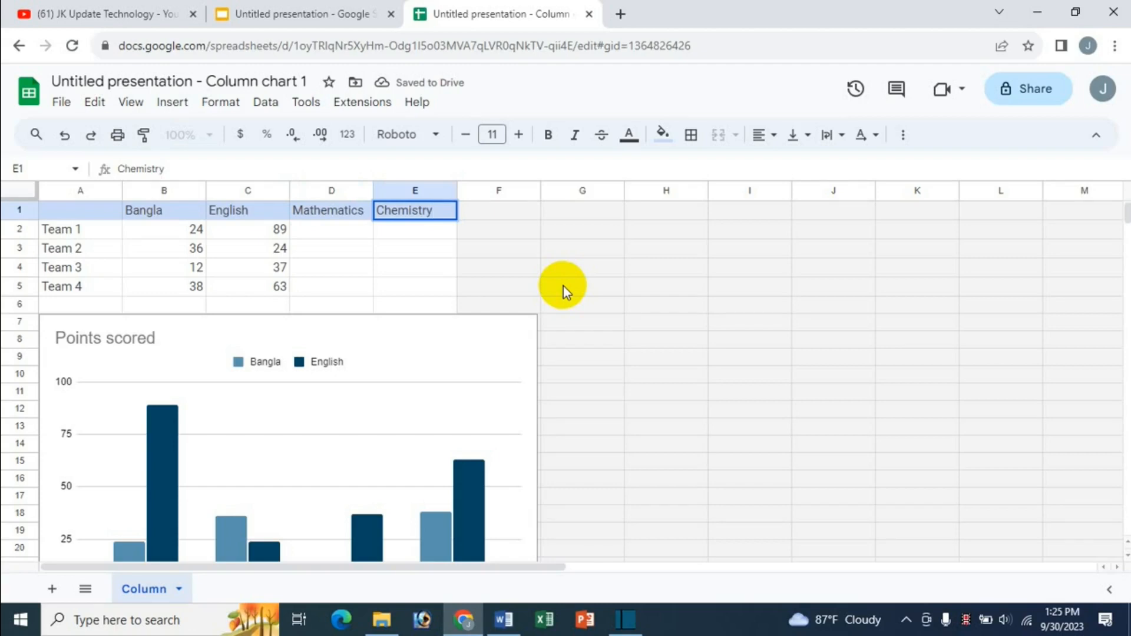
key("Return")
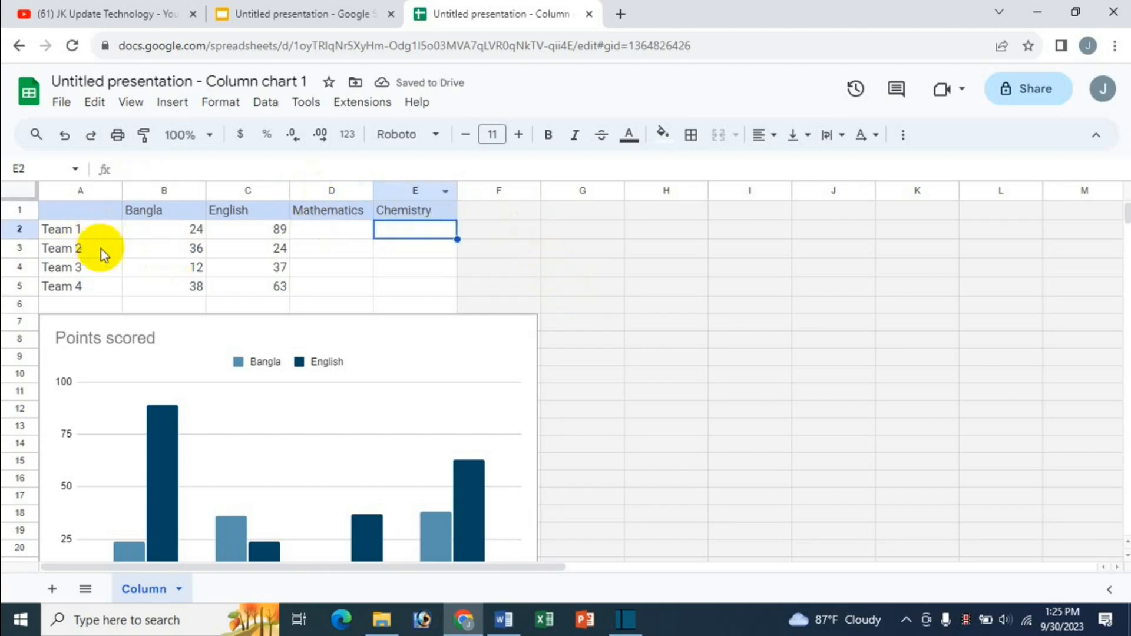
Step: Replace the four team labels in cells A2 to A5 with students' first names
left_click(72, 231)
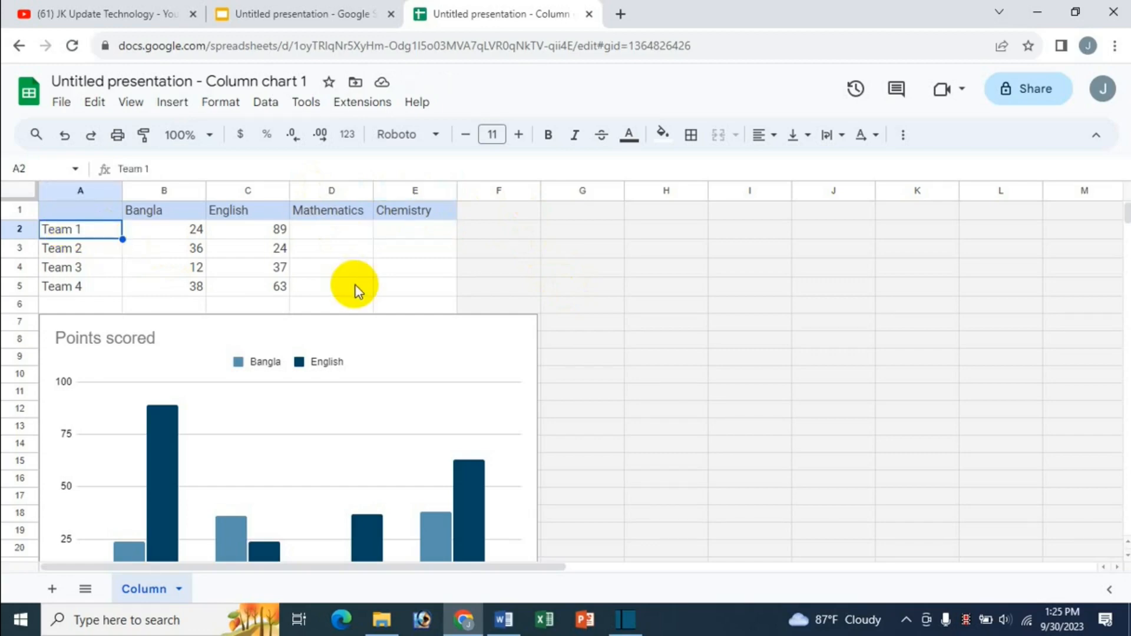
type("Jasim")
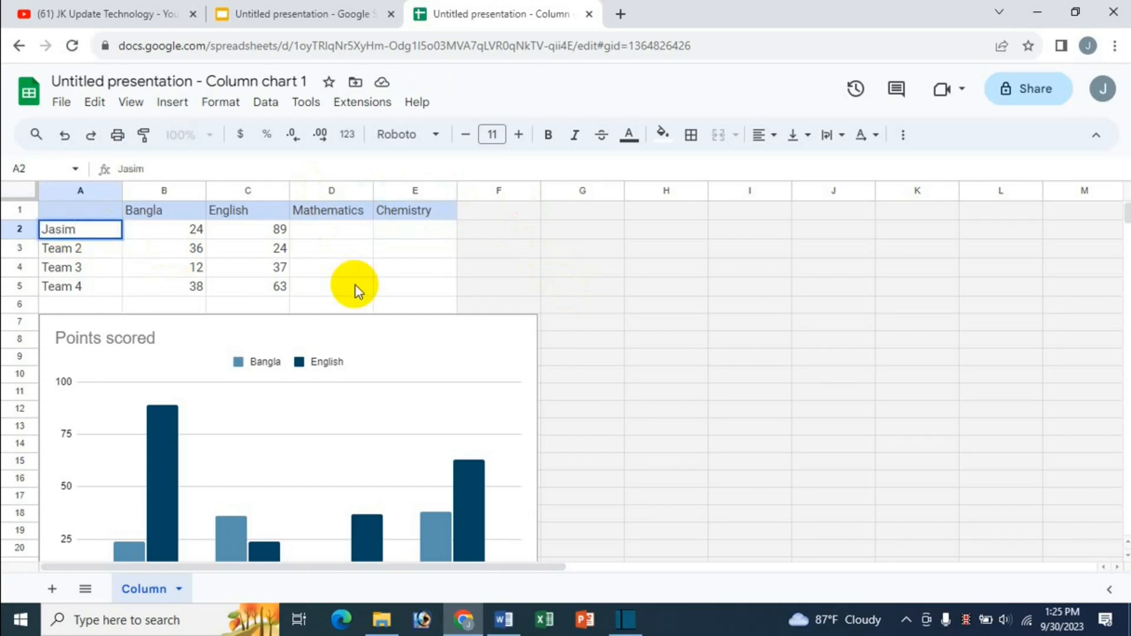
key("Return")
type("Kari")
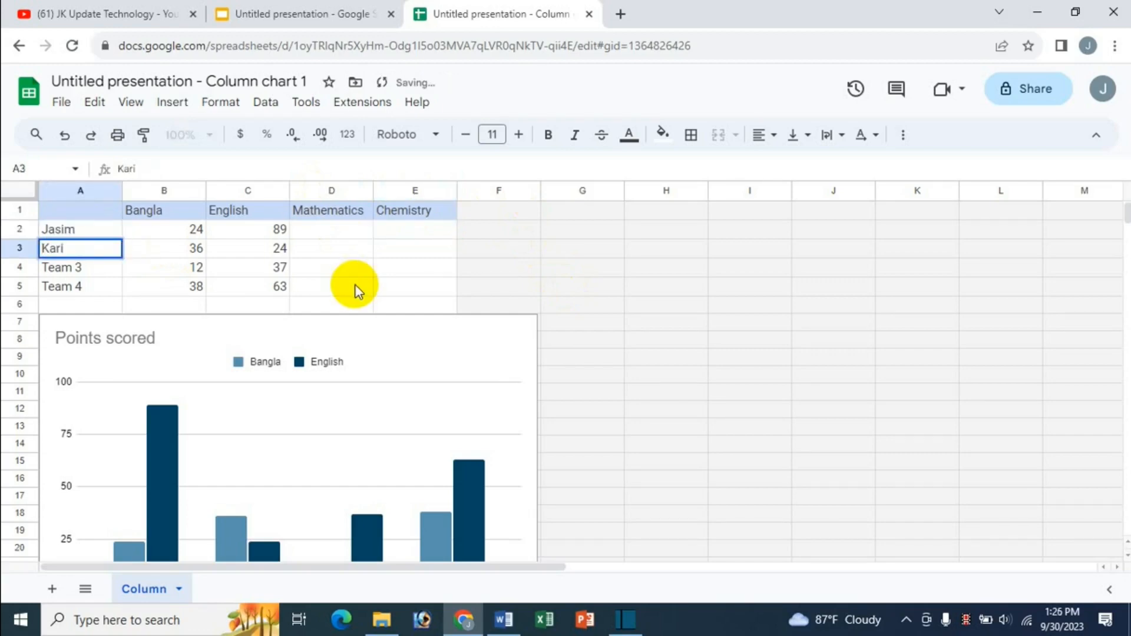
type("m")
key("Return")
type("Rahim")
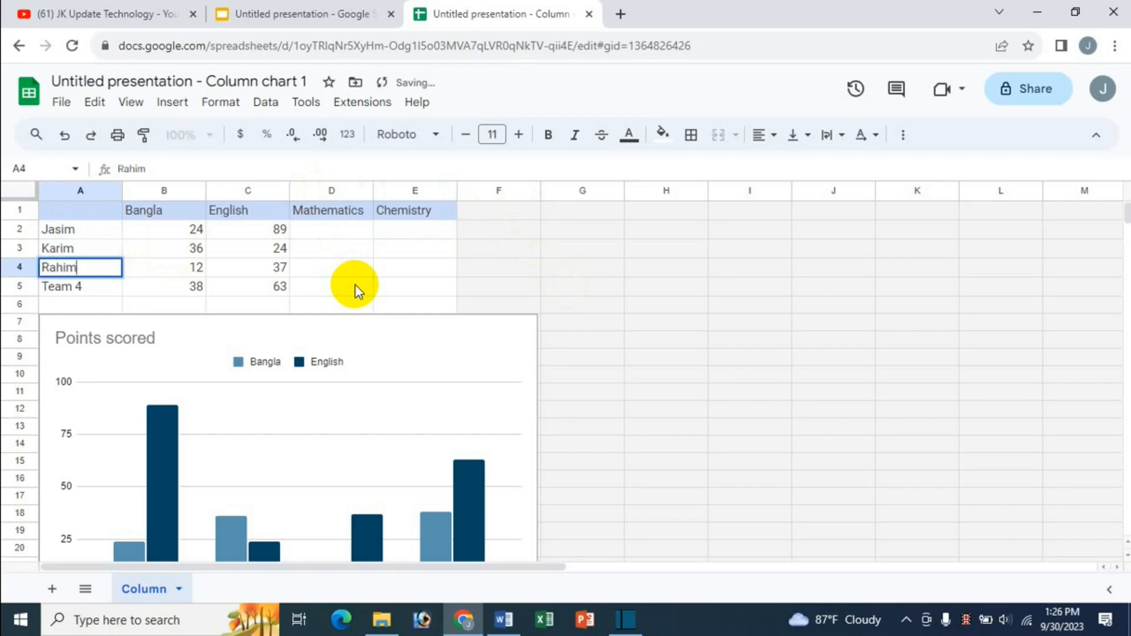
key("Return")
type("Hasaqn")
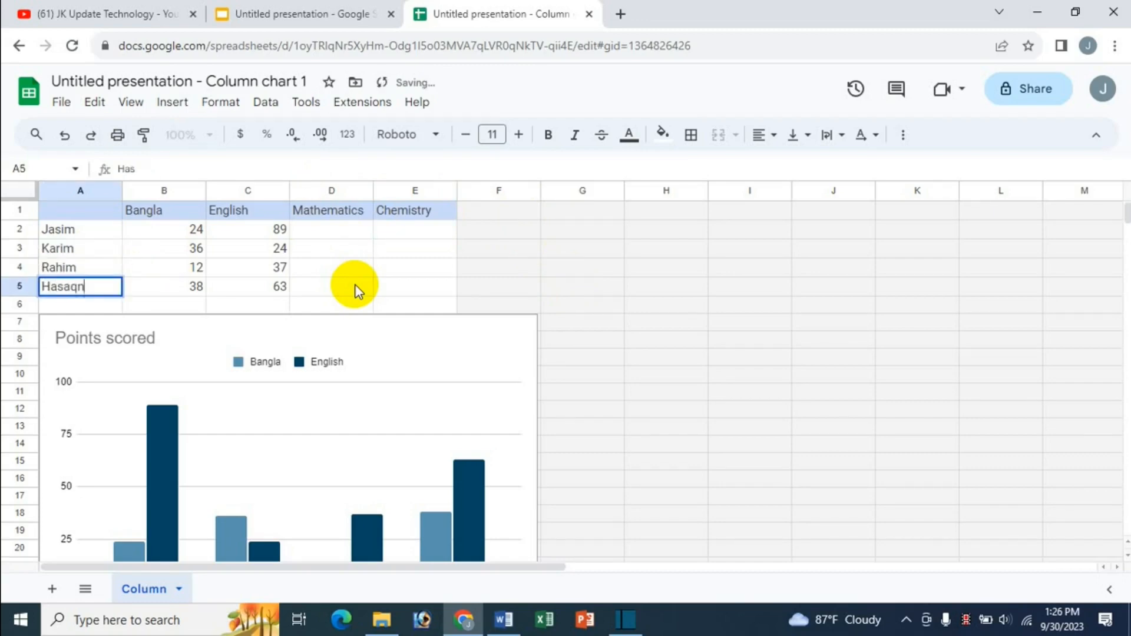
key("BackSpace")
key("BackSpace")
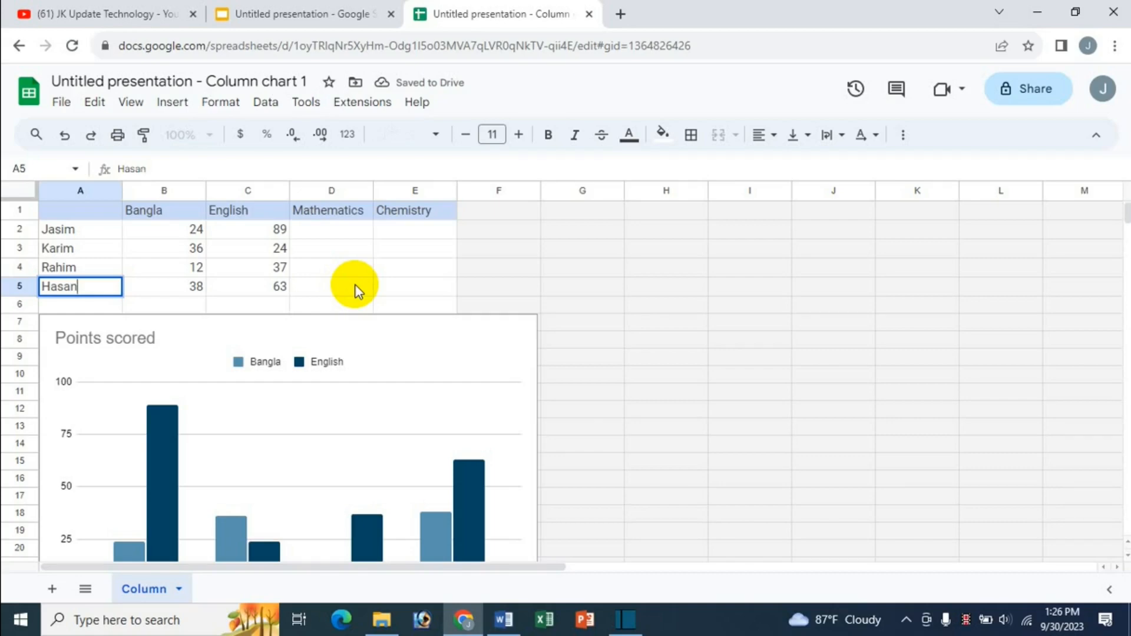
type("n")
key("Return")
Step: Enter the first student's scores in row 2: Bangla 60, English 70, Mathematics 75 and Chemistry 60
key("Up")
key("Up")
key("Up")
key("Up")
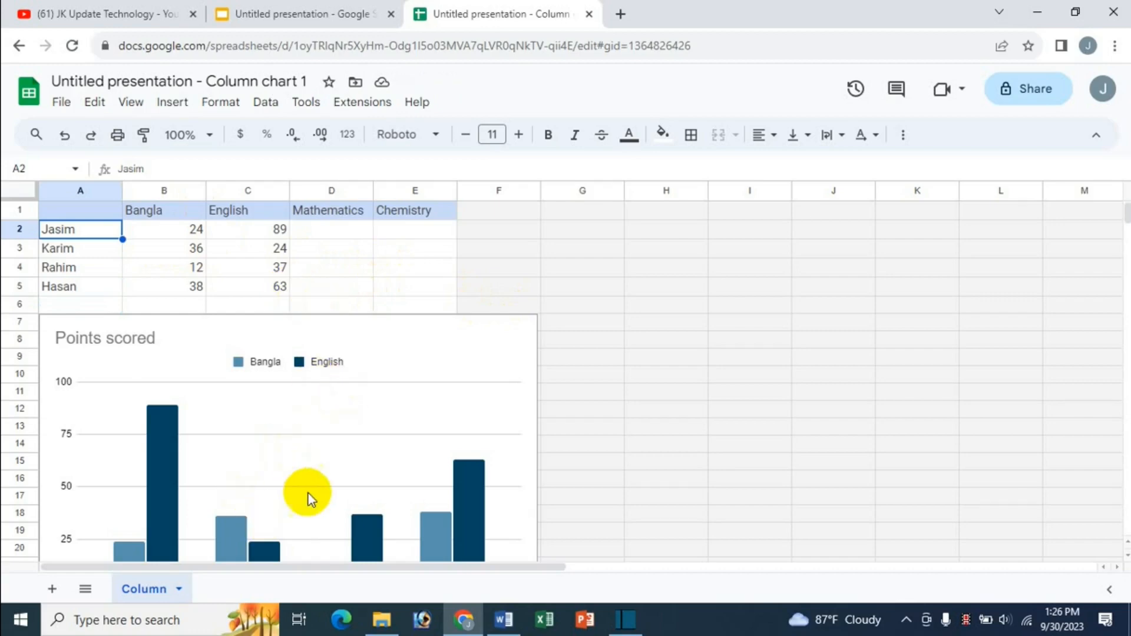
scroll(306, 267, "down", 2)
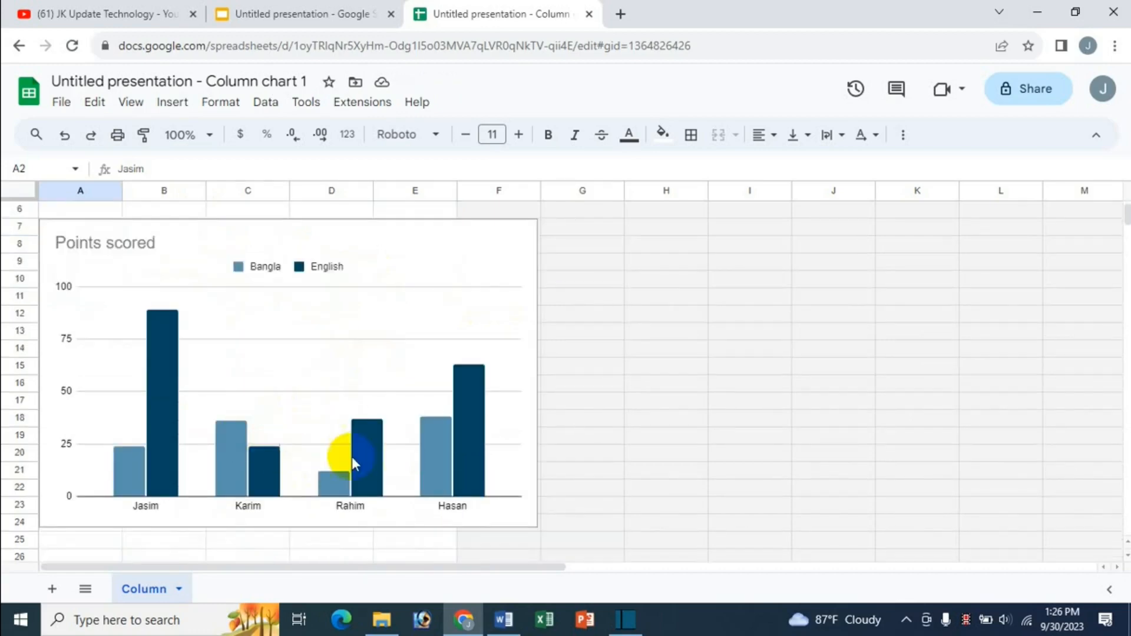
scroll(362, 436, "up", 2)
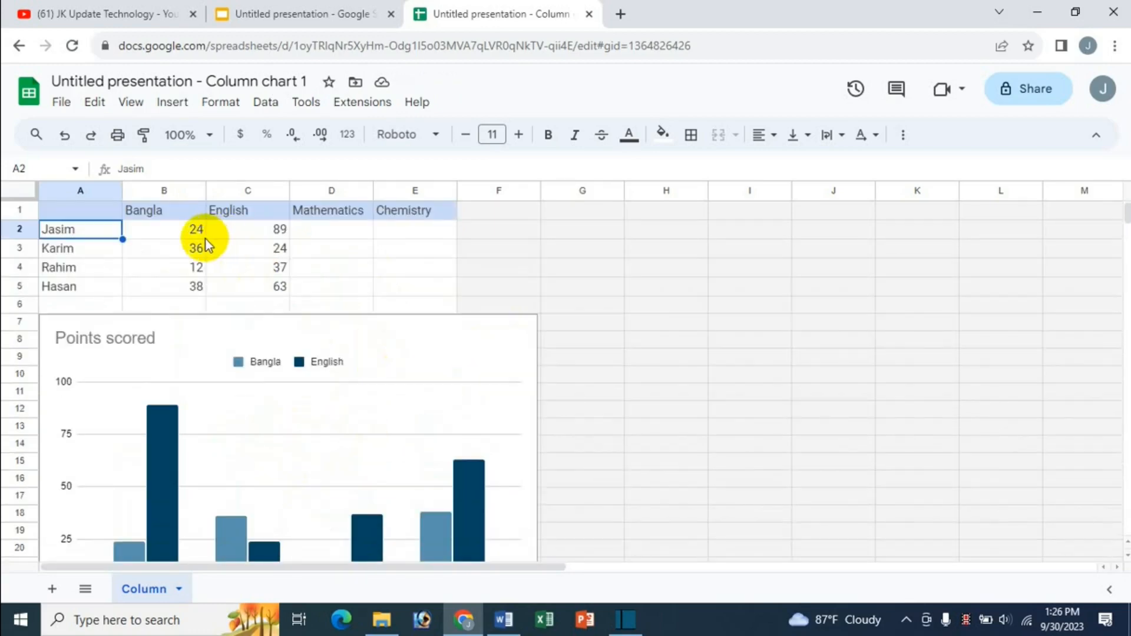
left_click(190, 231)
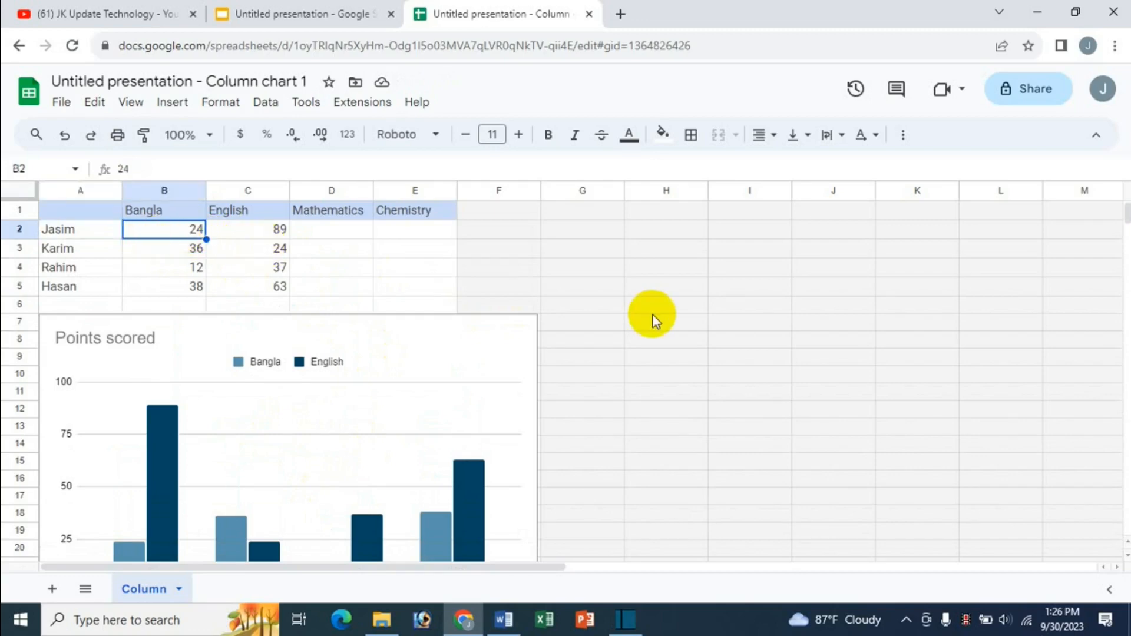
type("60")
key("Tab")
type("70")
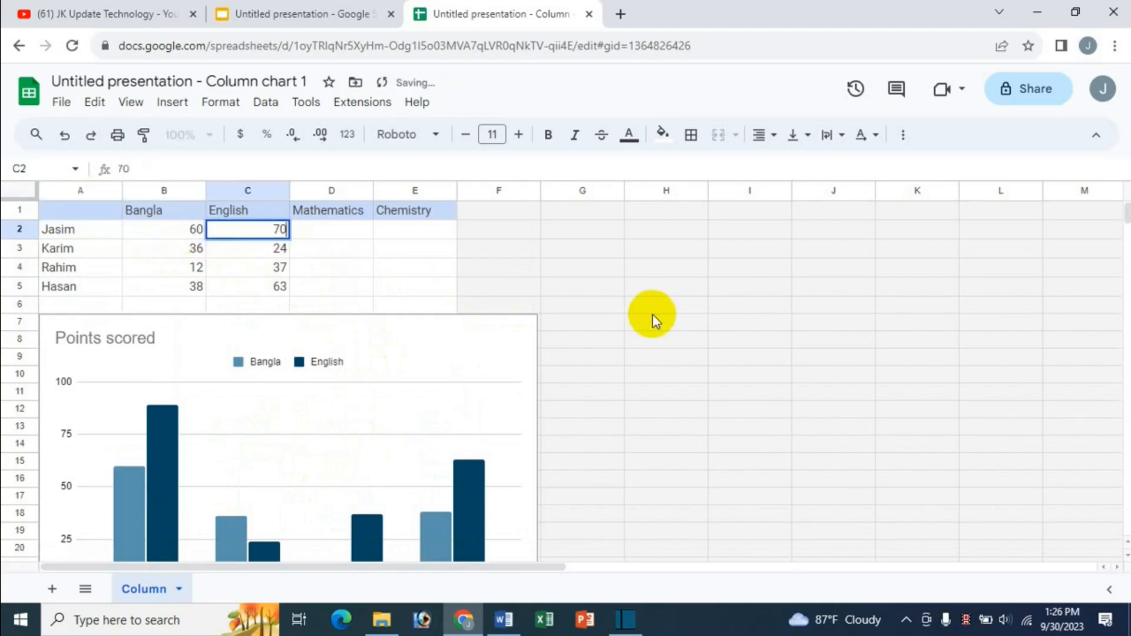
key("Tab")
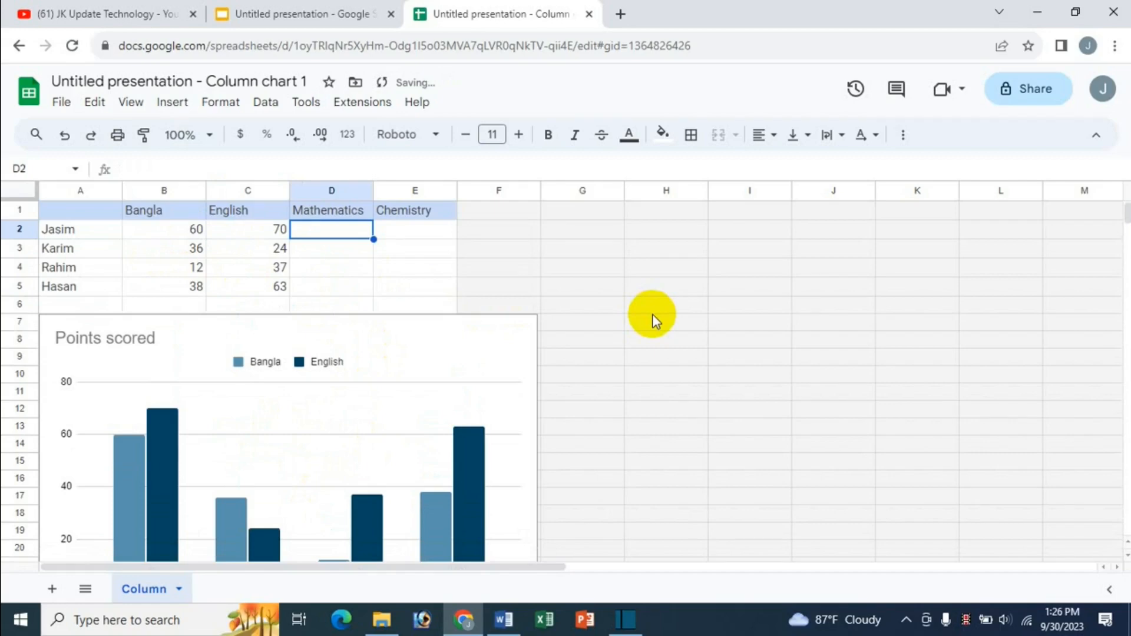
type("75")
key("Tab")
type("60")
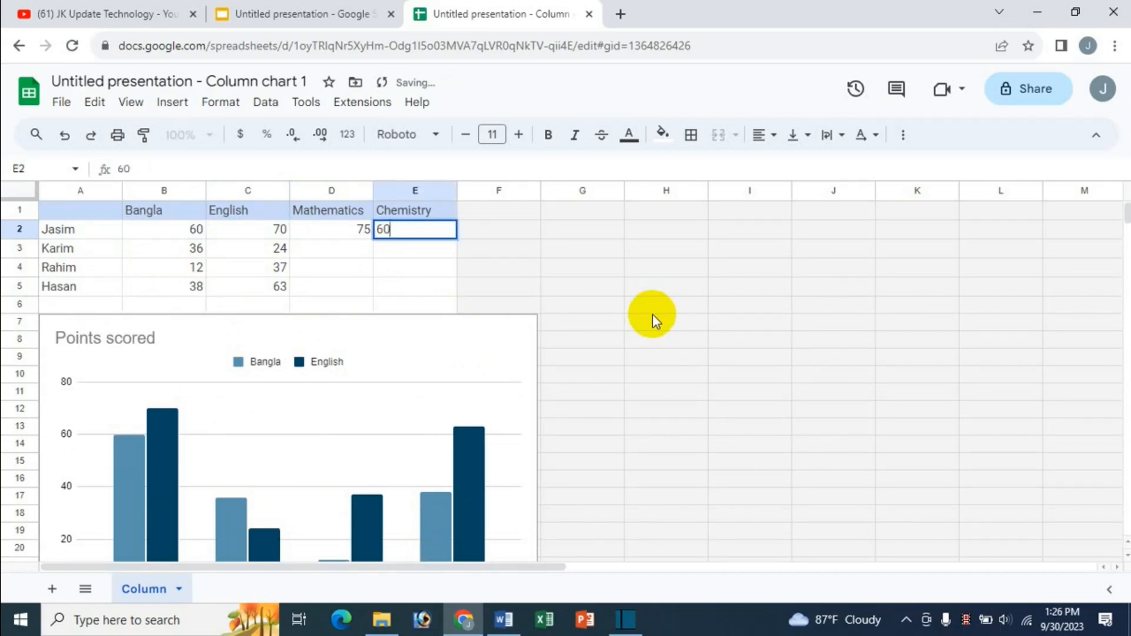
key("Return")
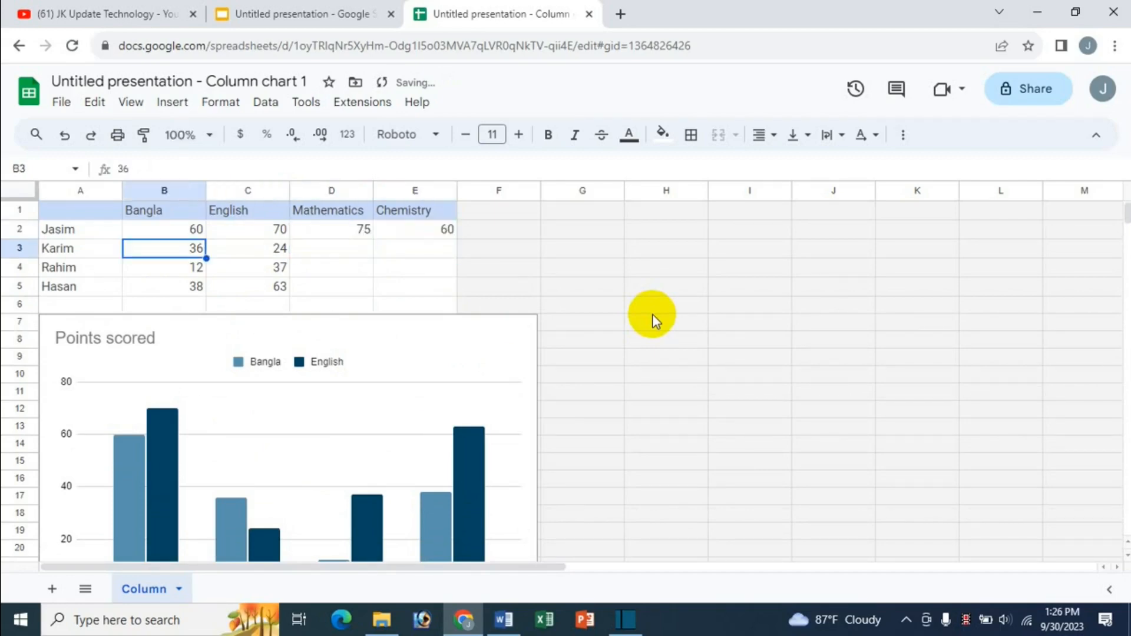
Step: Enter the second student's scores in row 3: Bangla 60, English 70, Mathematics 80 and Chemistry 55
type("60")
key("Tab")
type("70")
key("Tab")
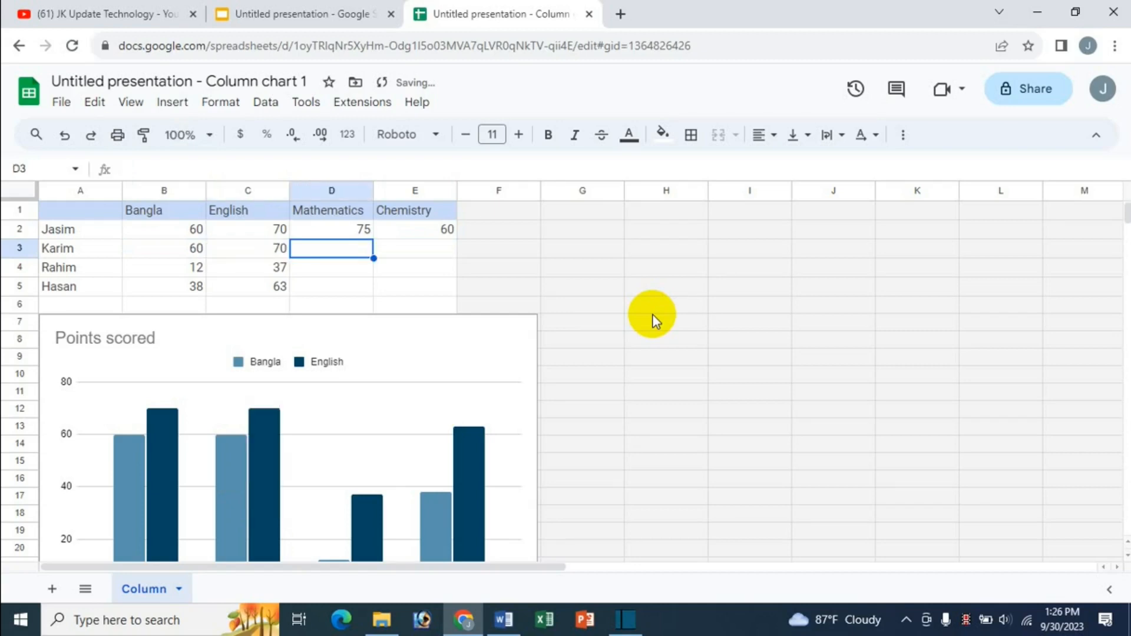
type("80")
key("Tab")
type("5")
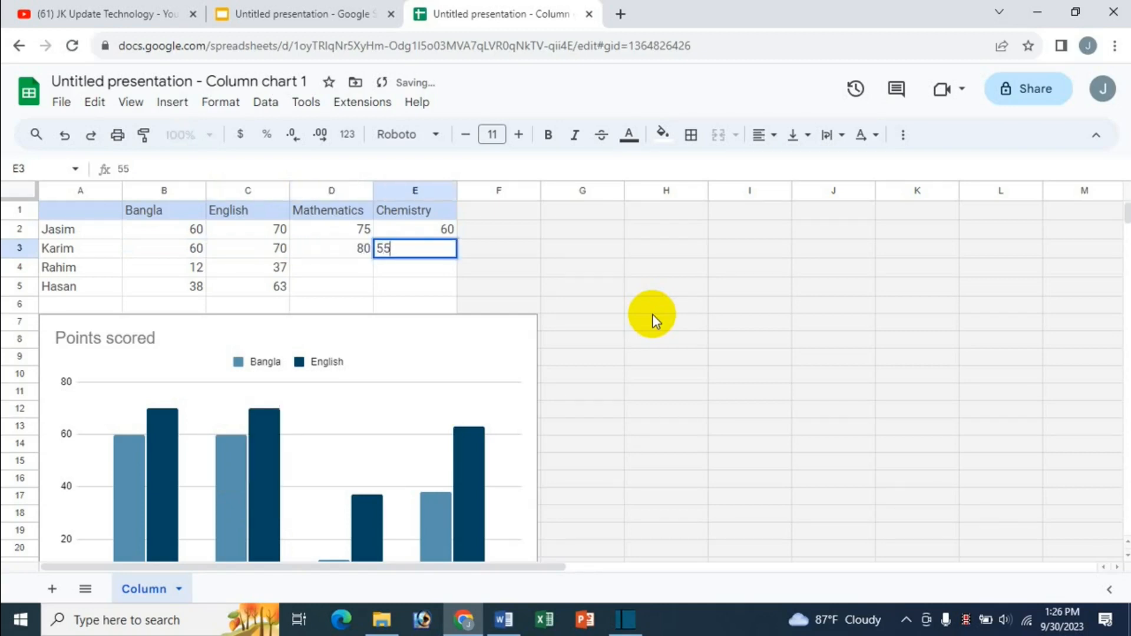
key("Return")
Step: Enter the third student's scores in row 4: Bangla 80, English 85, Mathematics 70 and Chemistry 65
key("Left")
type("80")
key("Tab")
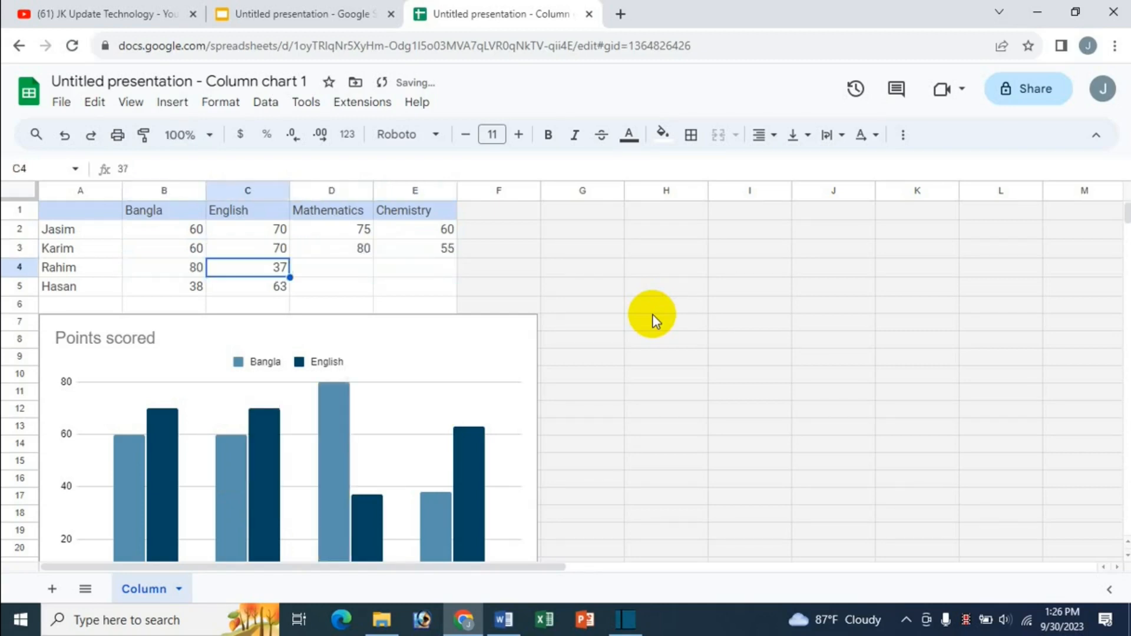
type("85")
key("Tab")
type("70")
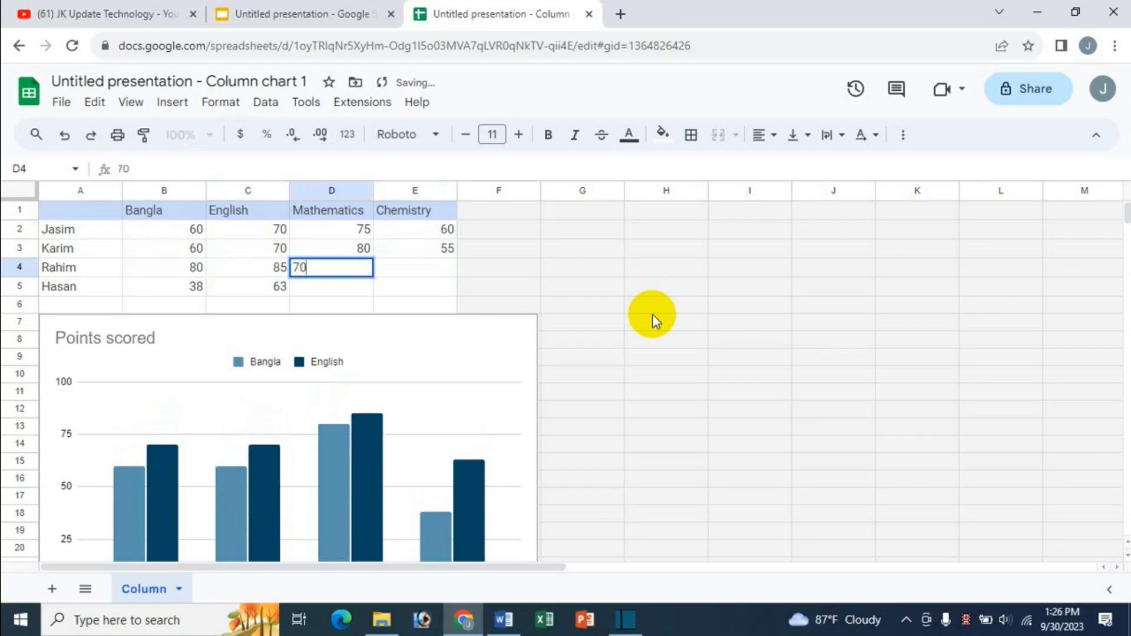
key("Tab")
type("65")
key("Return")
Step: Enter the fourth student's scores in row 5: Bangla 85, English 65, Mathematics 80 and Chemistry 85
key("Left")
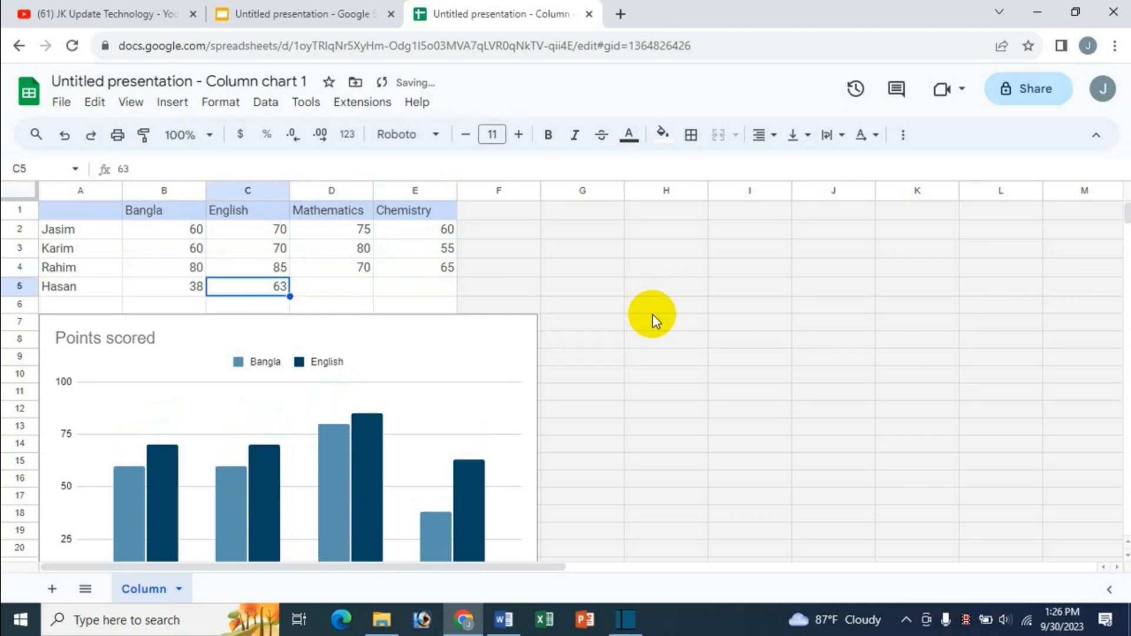
key("Left")
type("85")
key("Tab")
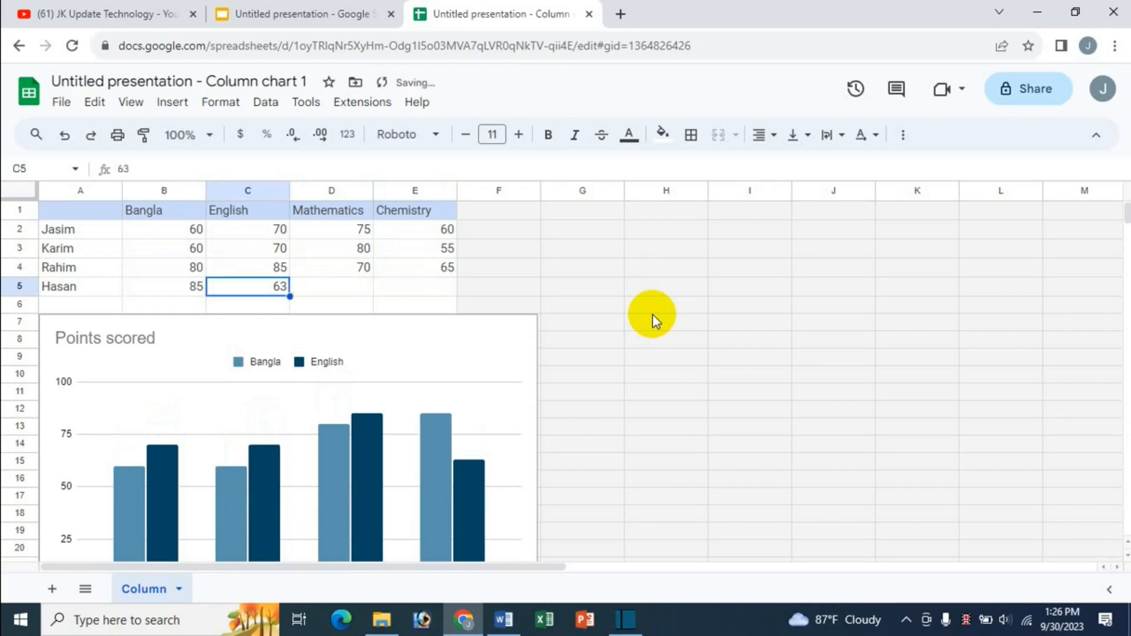
type("6")
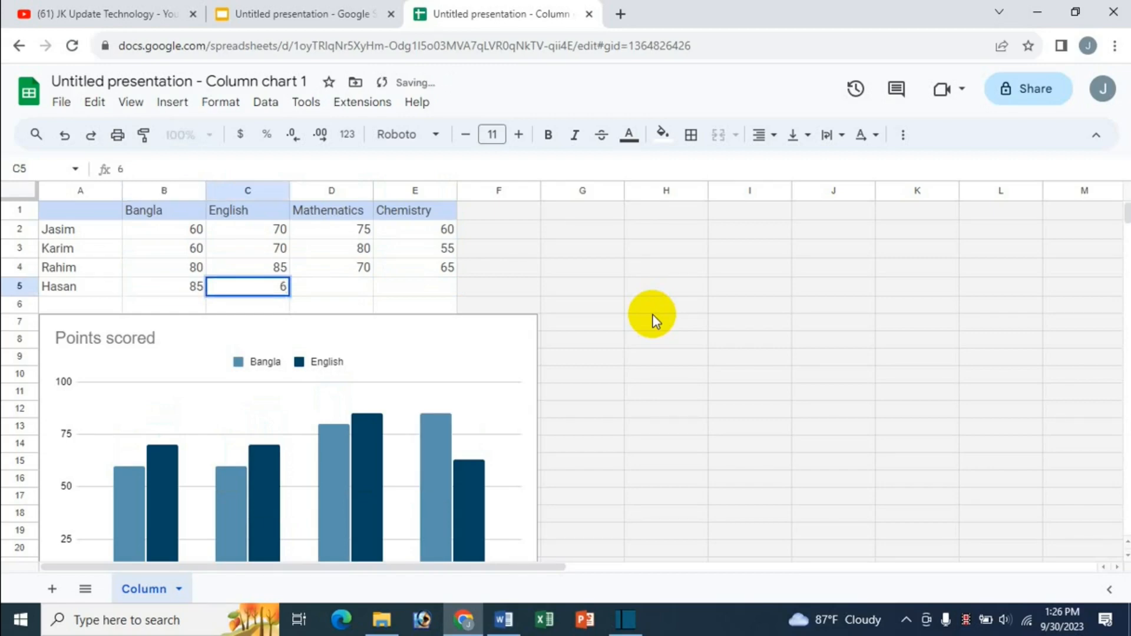
type("5")
key("Tab")
type("80")
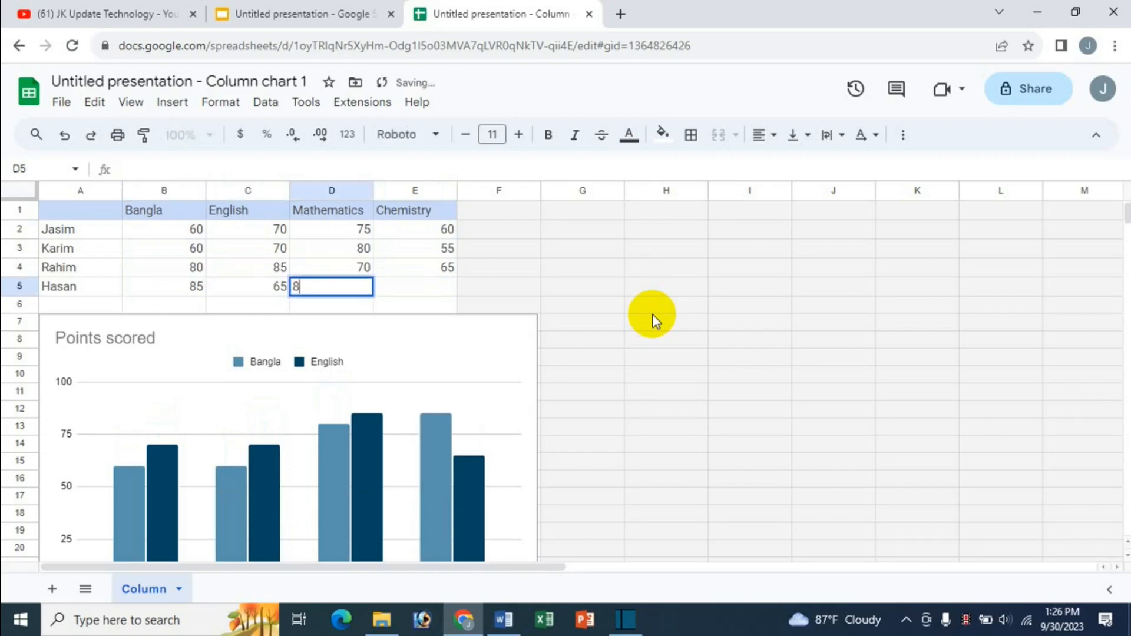
key("Tab")
type("8")
key("Return")
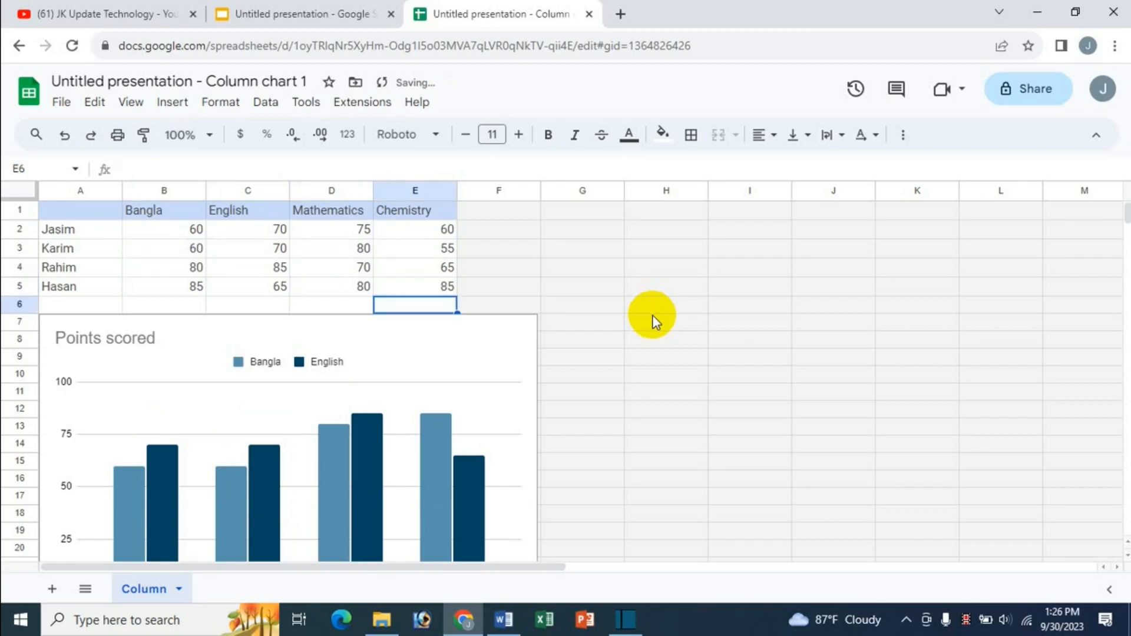
Step: Compare the subject columns in the score table with the series plotted in the Points scored chart
left_click(218, 248)
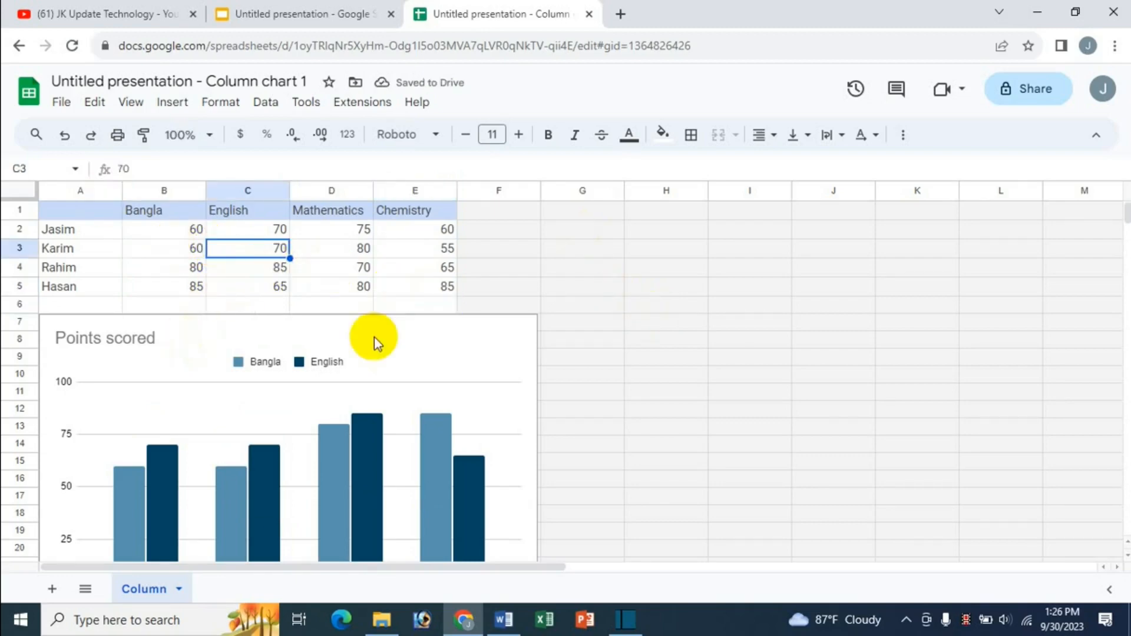
scroll(308, 427, "down", 2)
scroll(308, 428, "up", 2)
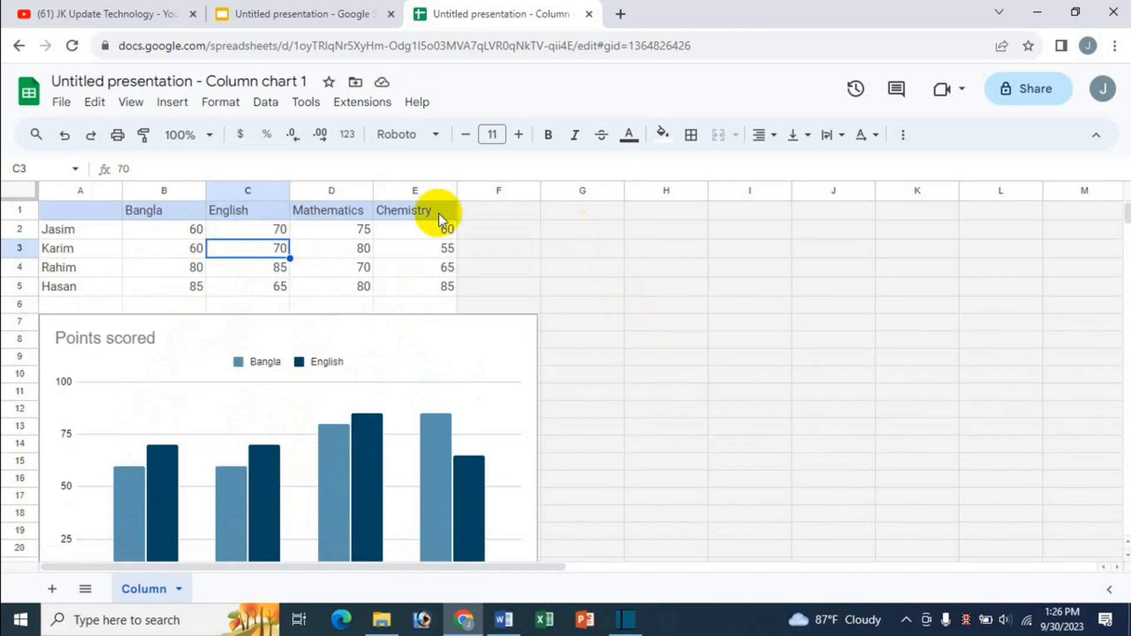
left_click(162, 228)
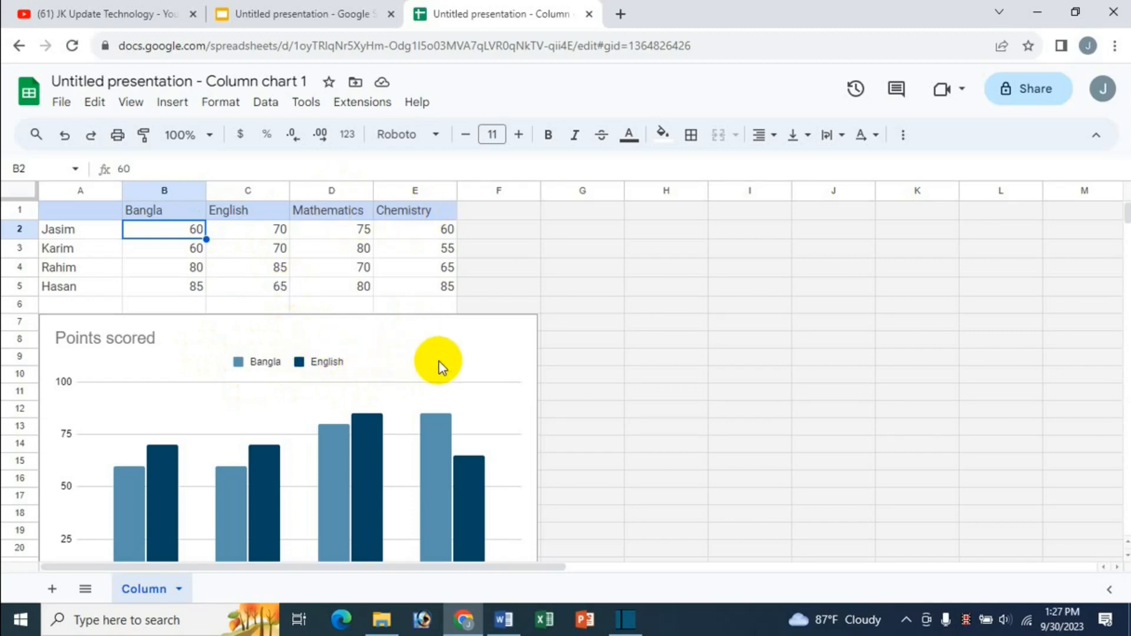
scroll(383, 407, "down", 1)
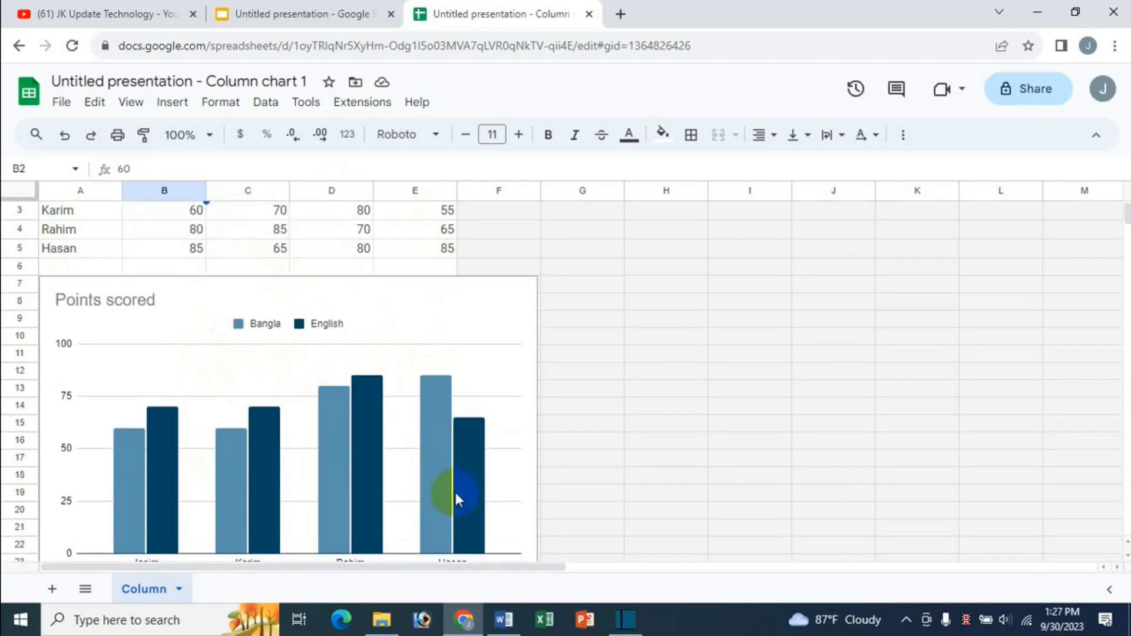
scroll(290, 378, "up", 1)
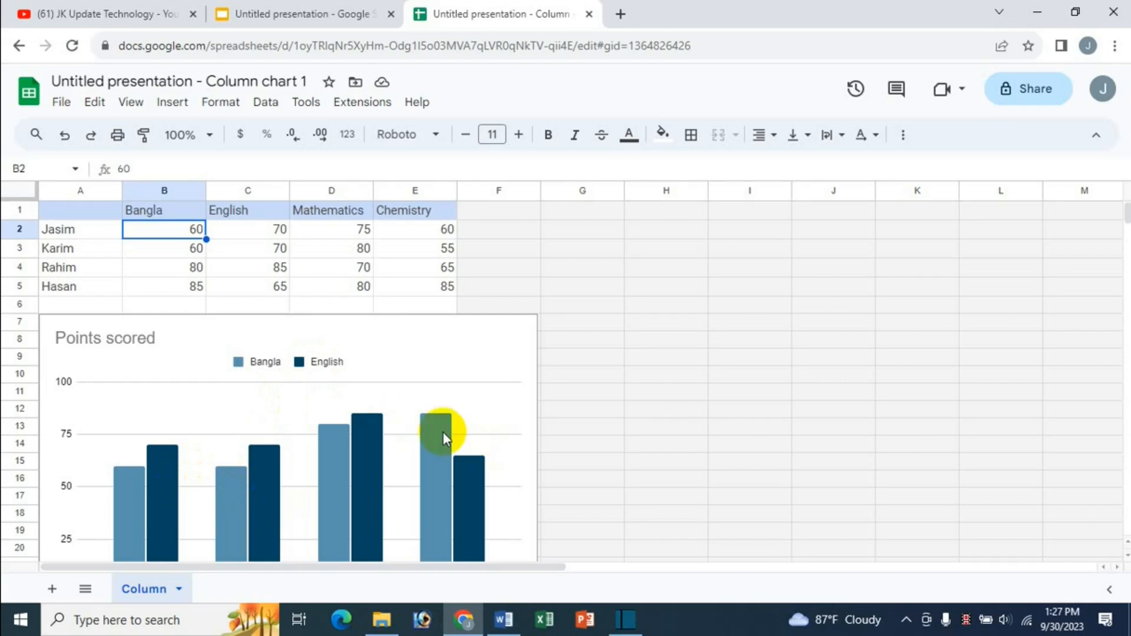
scroll(468, 469, "down", 1)
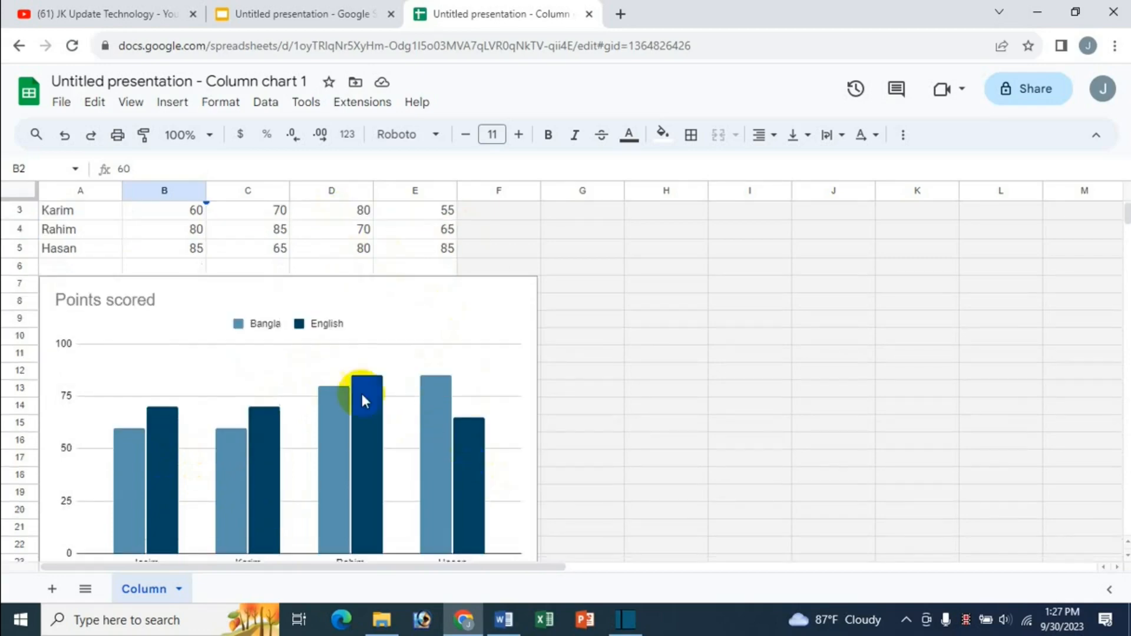
scroll(330, 435, "up", 1)
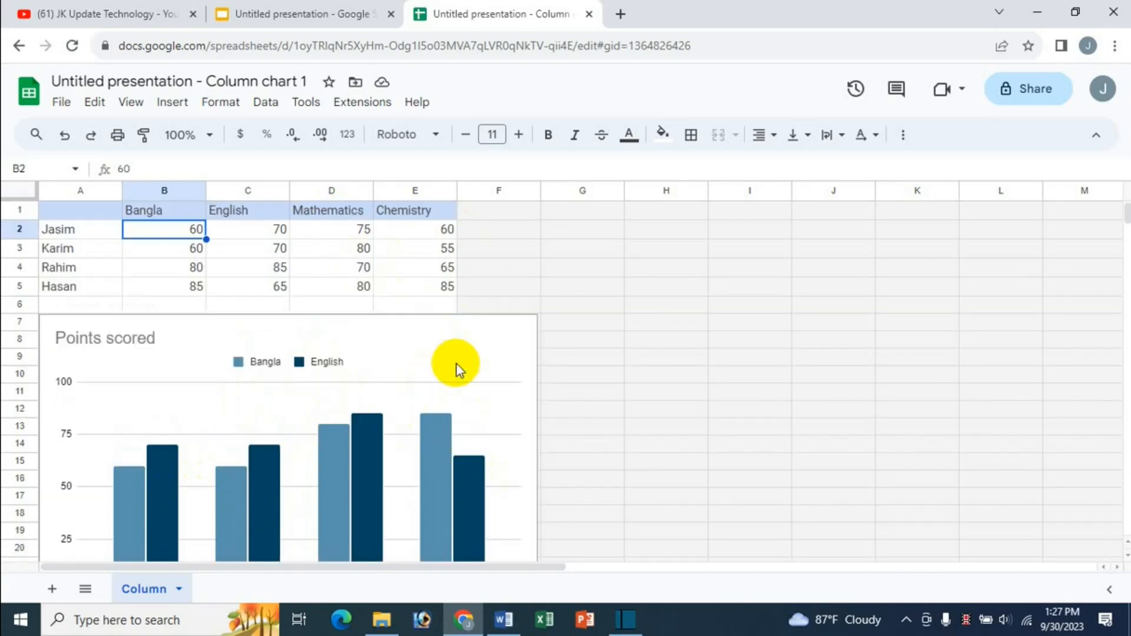
Step: Edit the Points scored chart to add Mathematics and Chemistry as data series, then close the chart editor
scroll(430, 355, "down", 1)
left_click(430, 353)
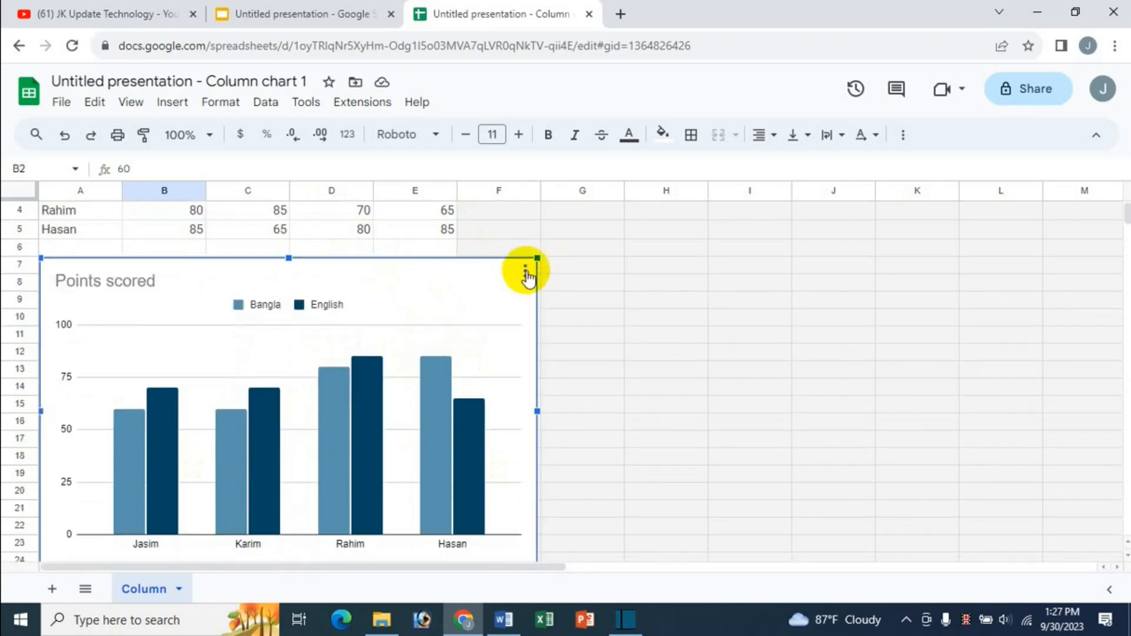
left_click(524, 274)
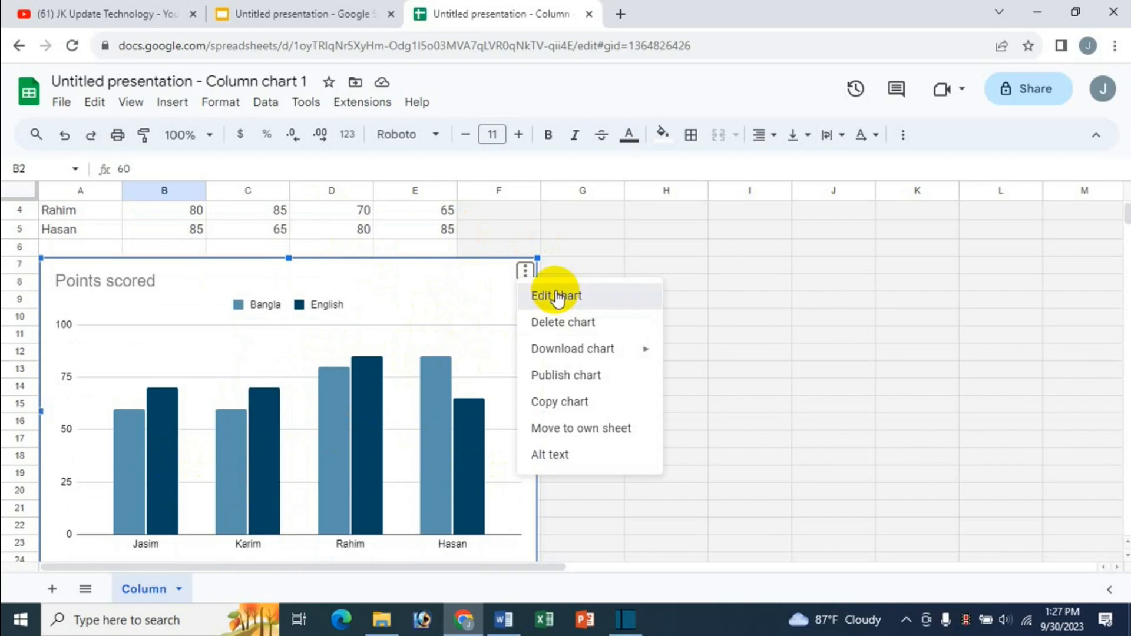
left_click(554, 296)
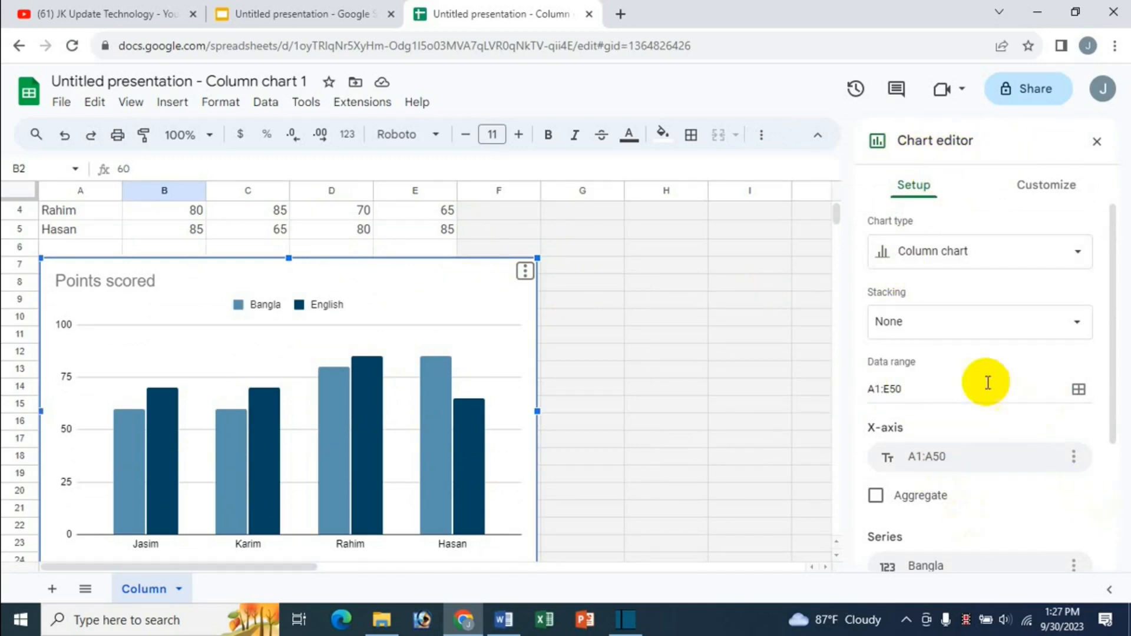
left_click_drag(1111, 316, 1122, 453)
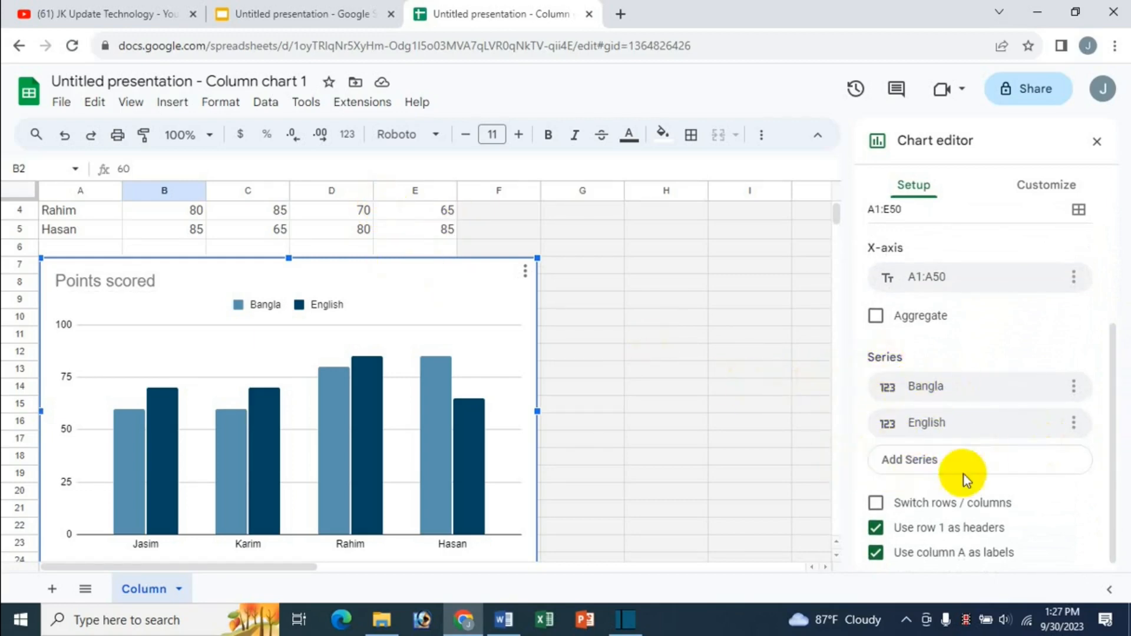
left_click(907, 460)
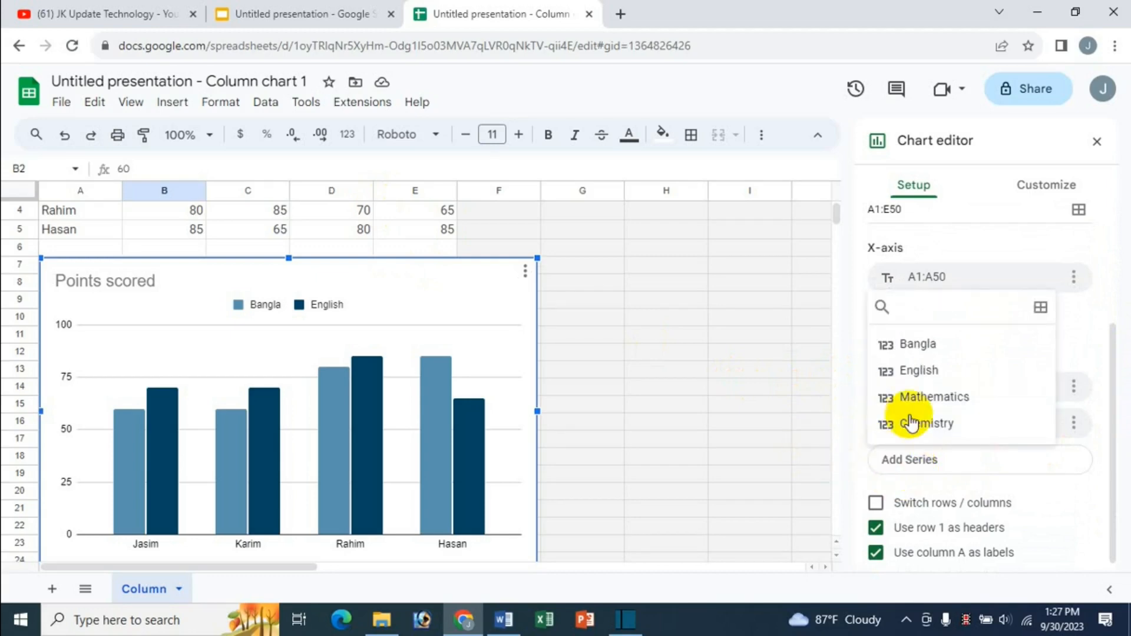
left_click(926, 404)
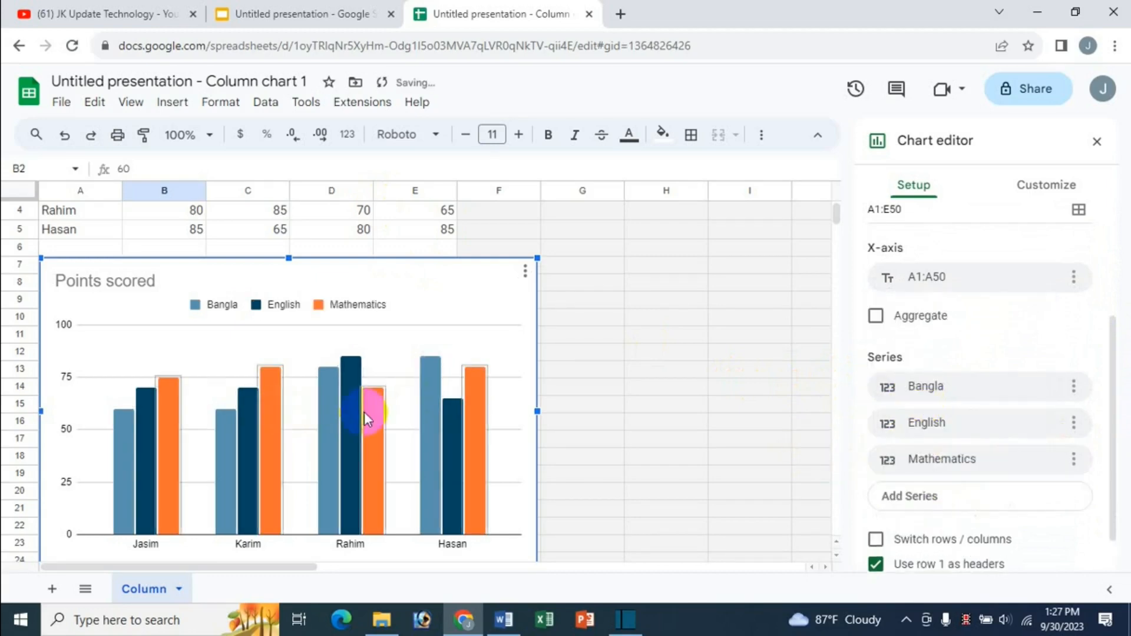
left_click(922, 496)
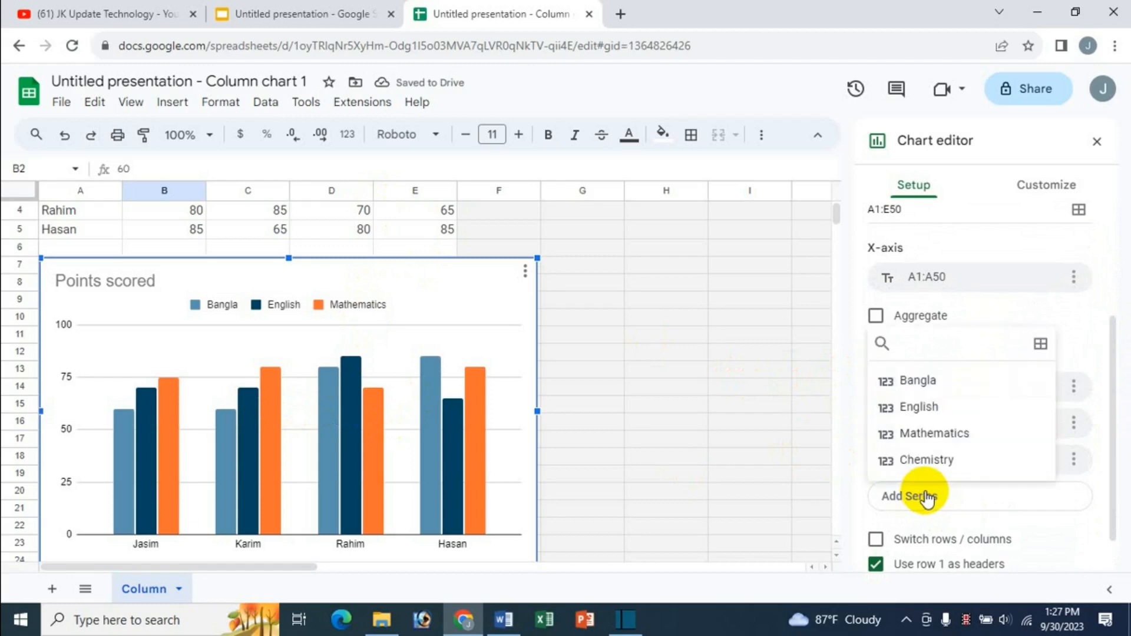
left_click(926, 461)
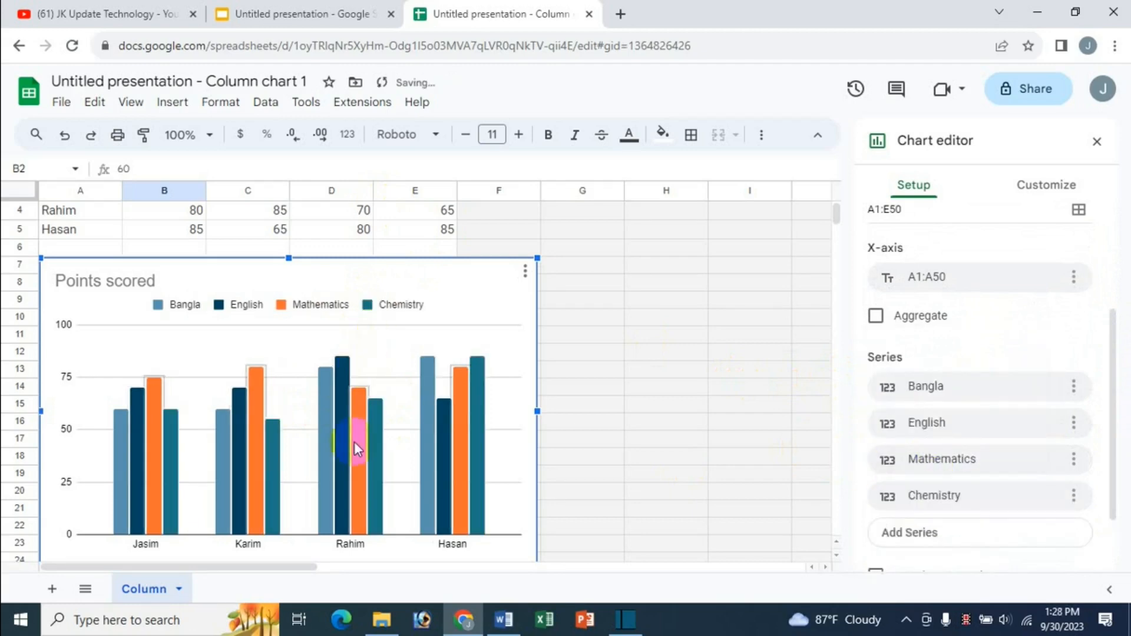
left_click(1097, 146)
scroll(291, 378, "up", 1)
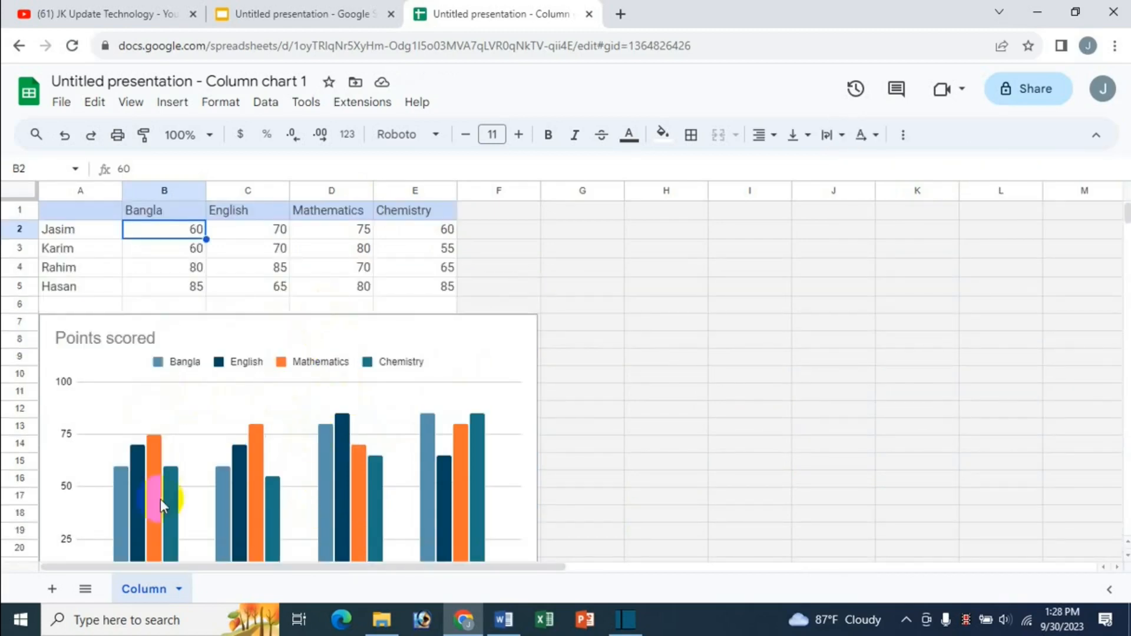
scroll(302, 457, "down", 2)
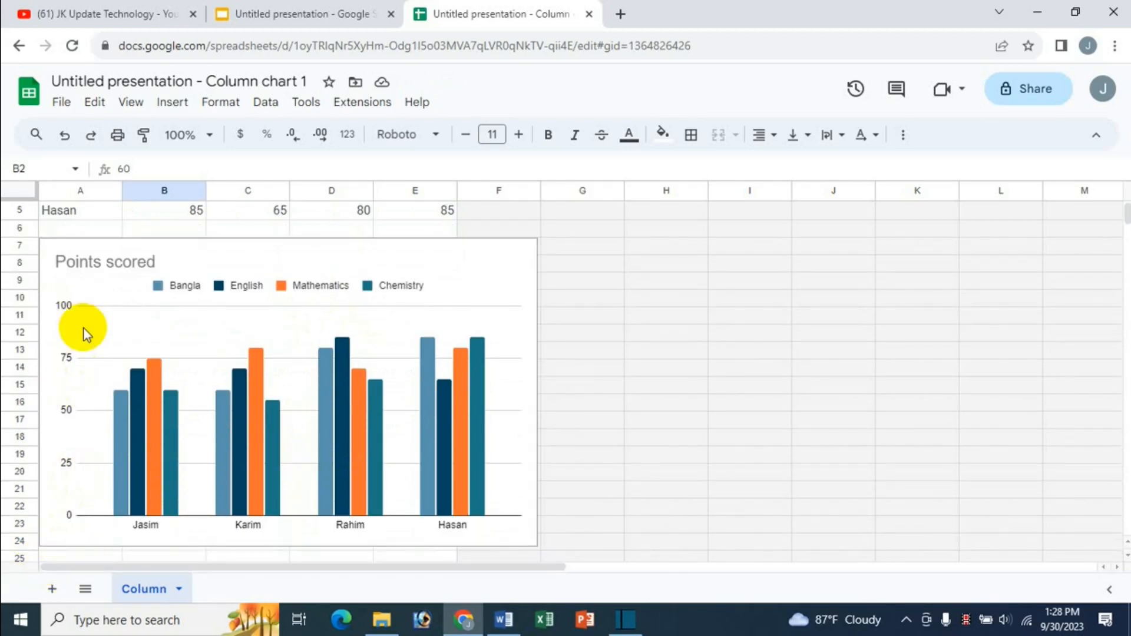
scroll(84, 329, "up", 2)
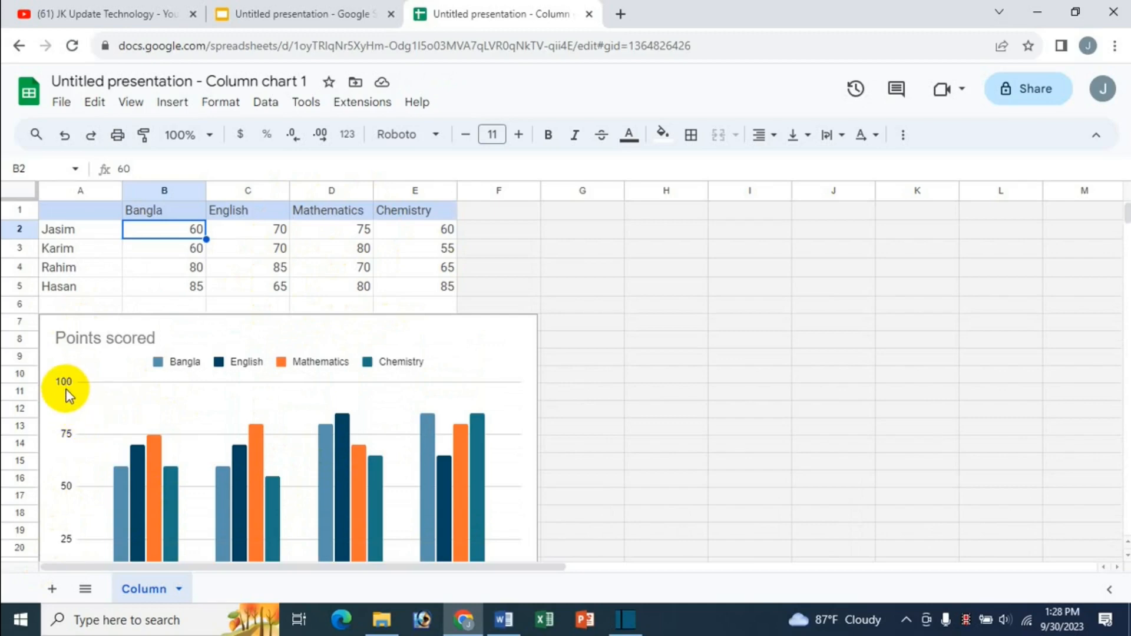
Step: Examine each student's columns and the subject legend in the Points scored chart against the scores in the table
scroll(90, 419, "down", 3)
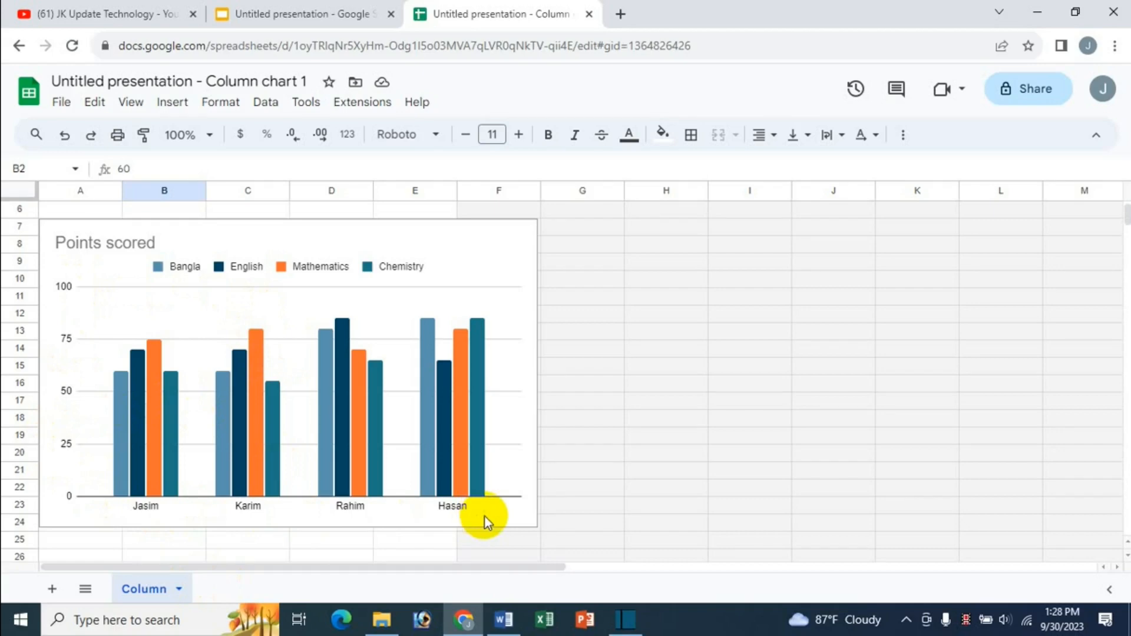
scroll(485, 518, "up", 1)
scroll(136, 490, "up", 2)
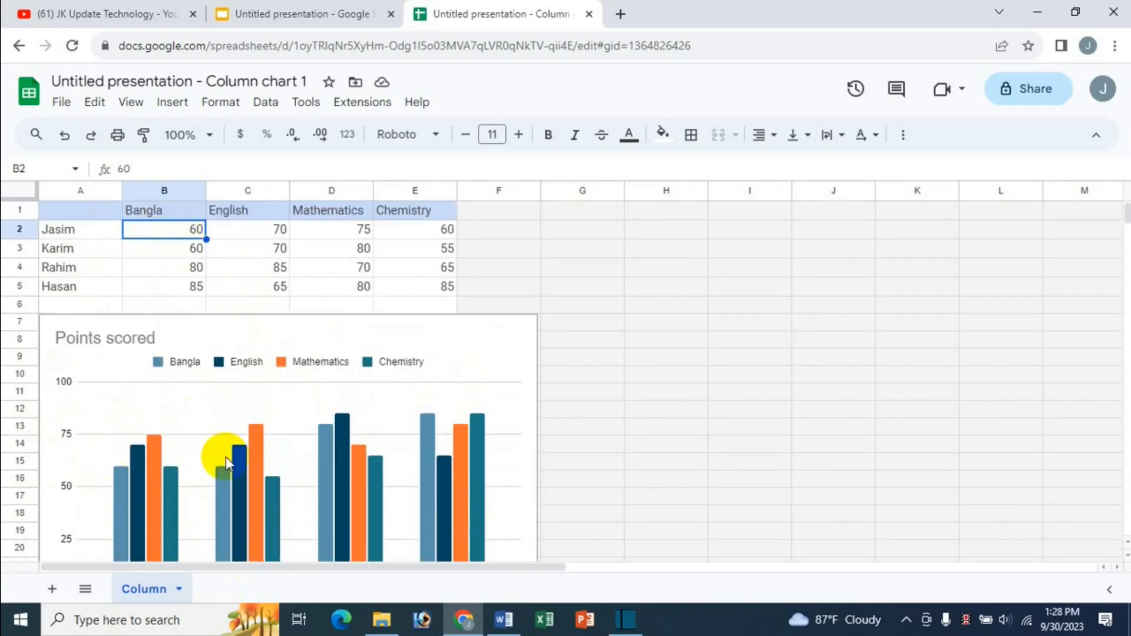
scroll(225, 458, "down", 1)
scroll(226, 458, "up", 1)
scroll(151, 459, "down", 2)
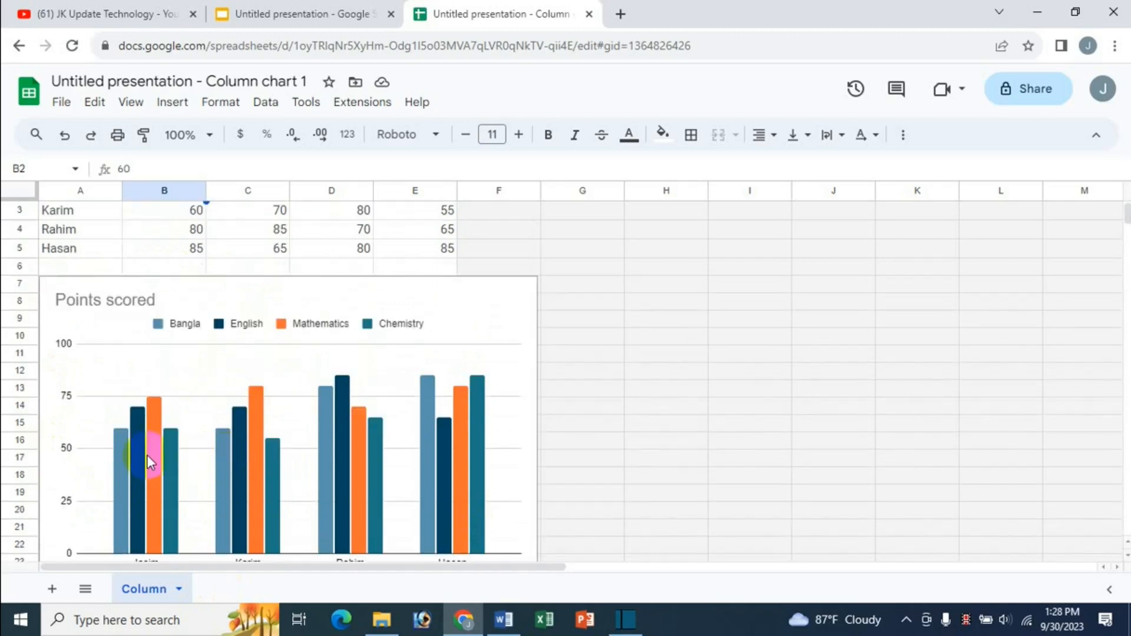
scroll(136, 475, "up", 1)
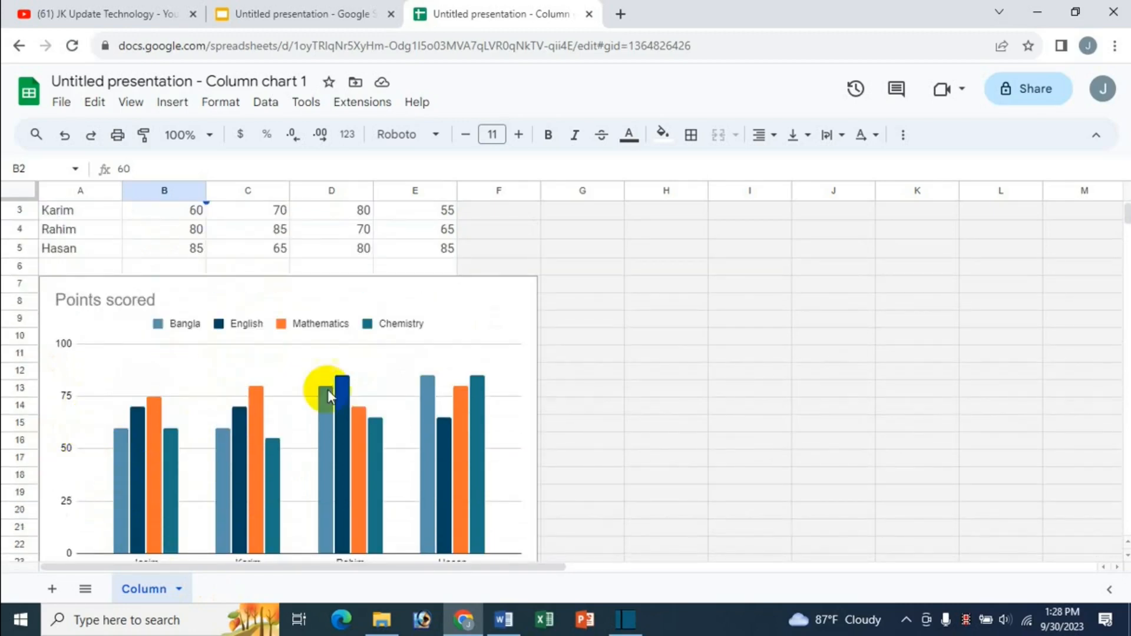
scroll(327, 390, "up", 1)
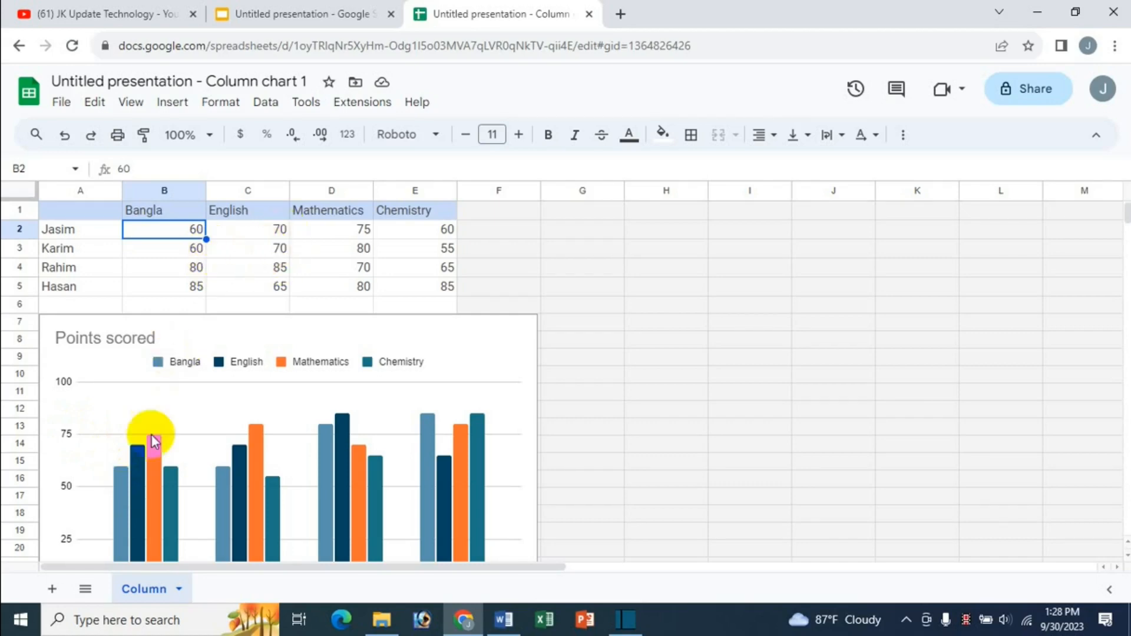
scroll(140, 493, "down", 2)
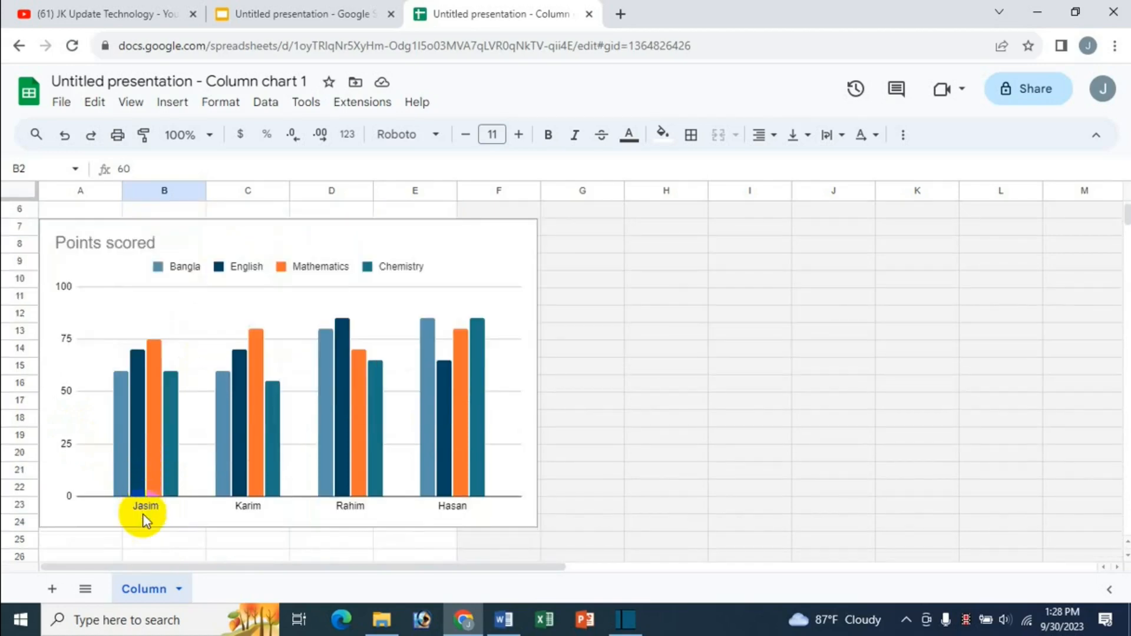
scroll(144, 518, "up", 2)
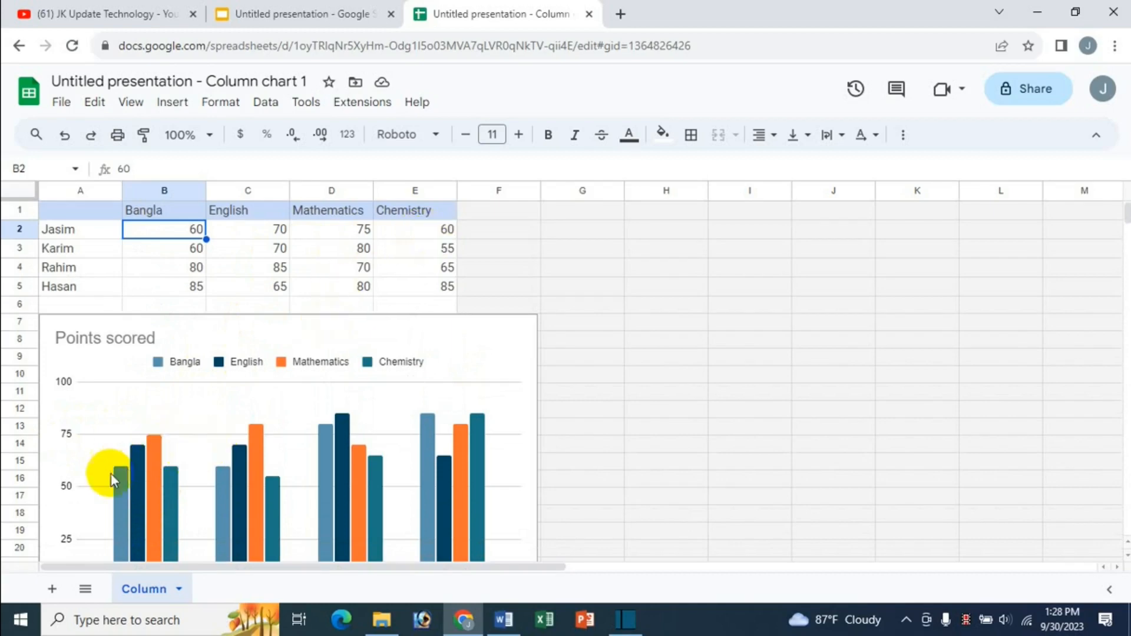
left_click(150, 490)
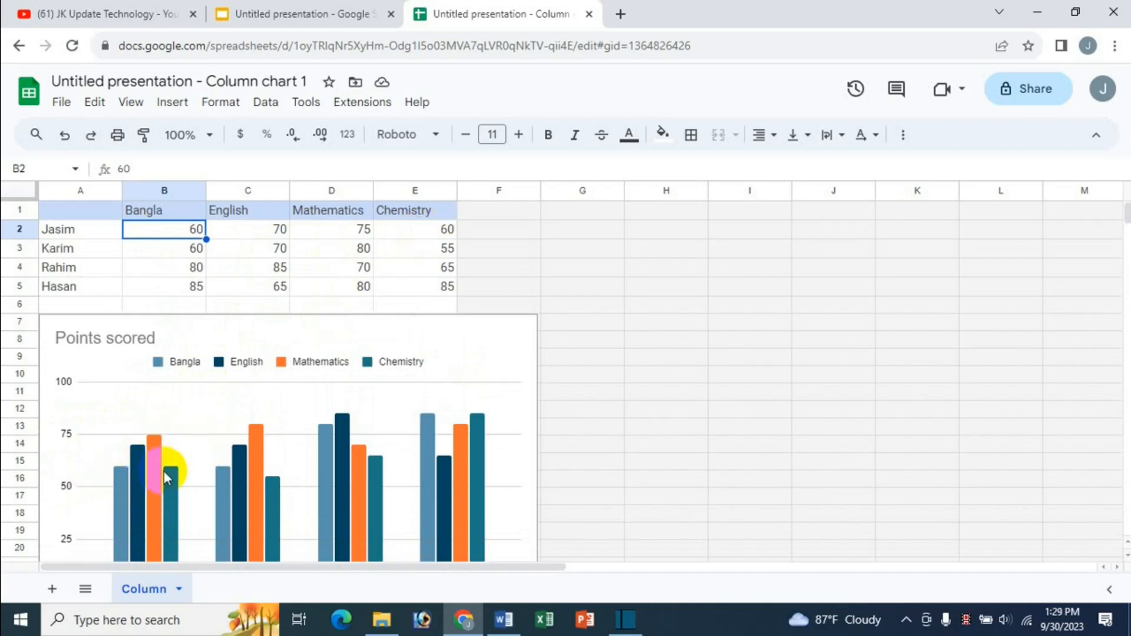
scroll(348, 369, "down", 2)
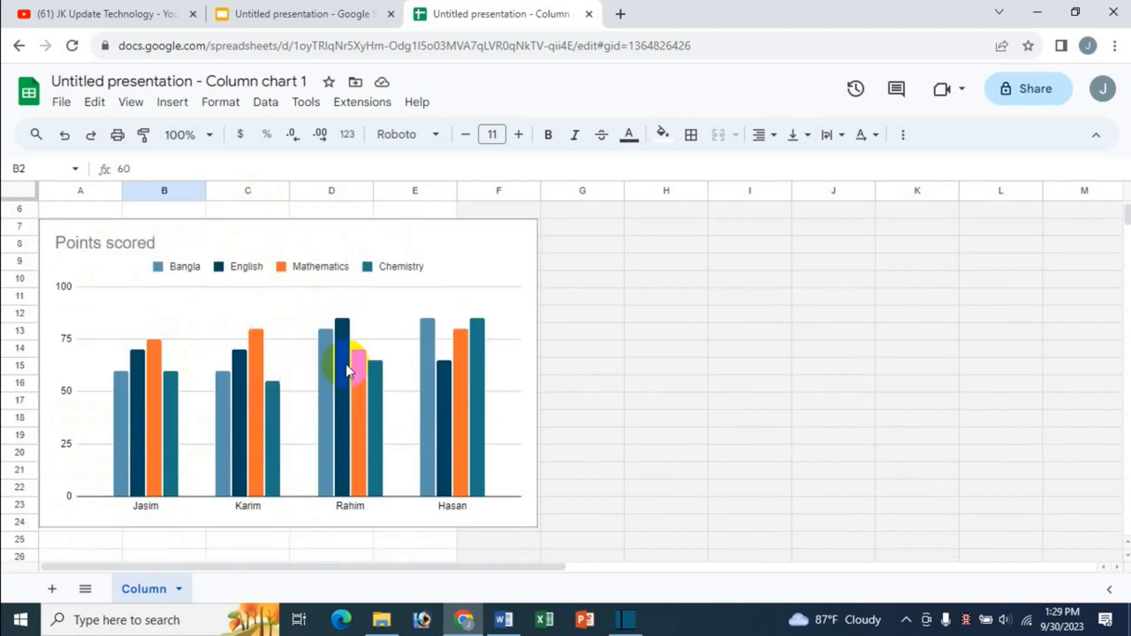
scroll(256, 492, "up", 2)
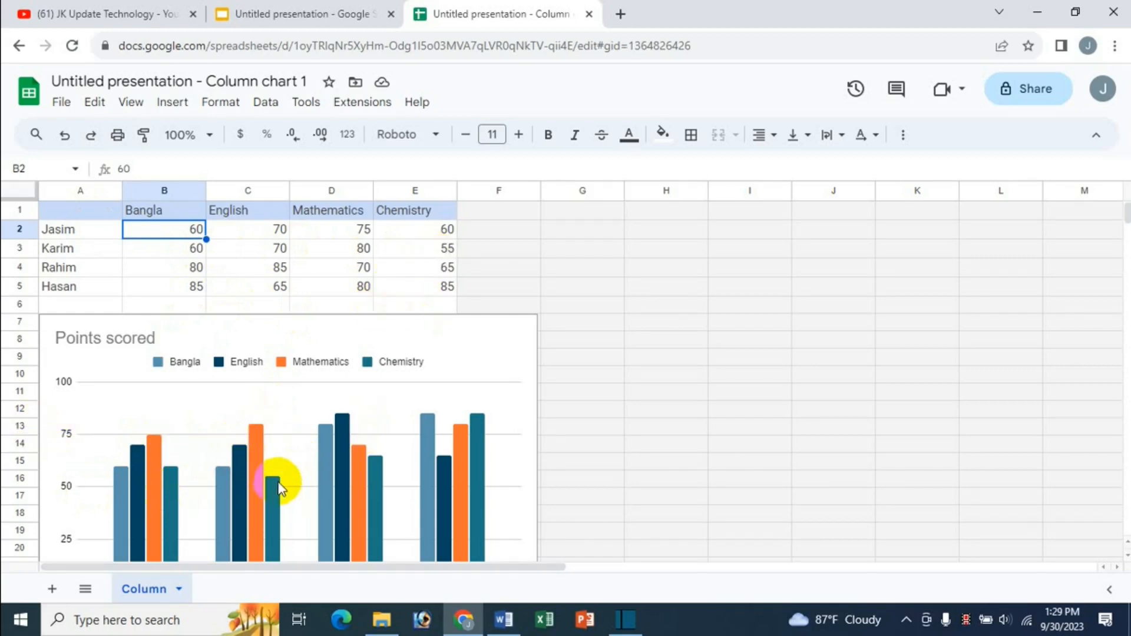
scroll(452, 524, "down", 2)
scroll(451, 525, "down", 1)
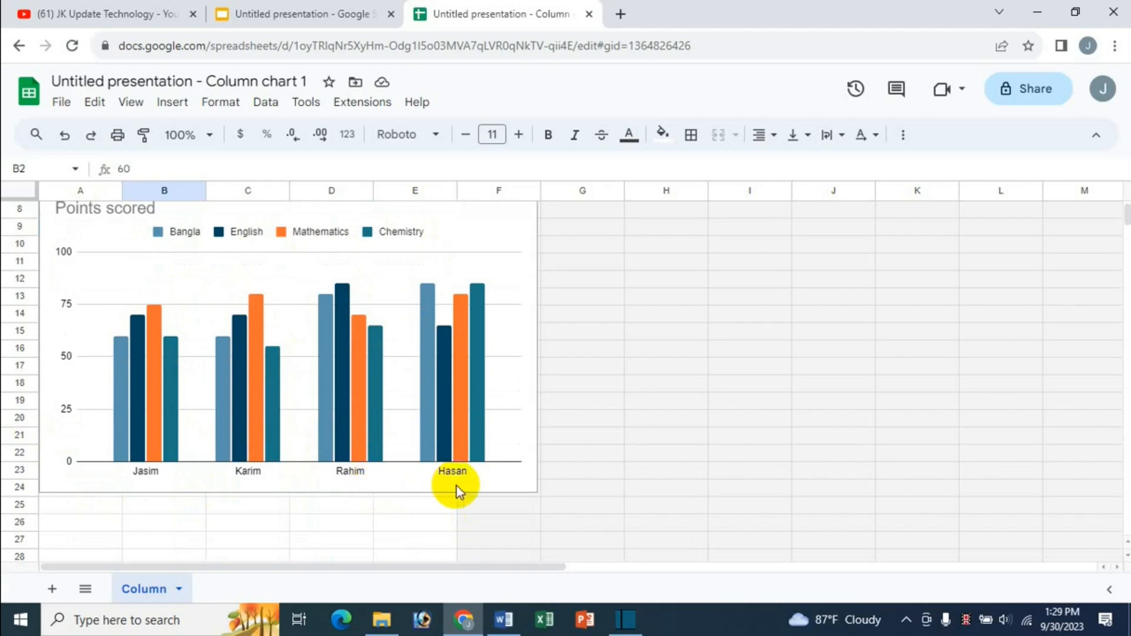
scroll(351, 428, "up", 1)
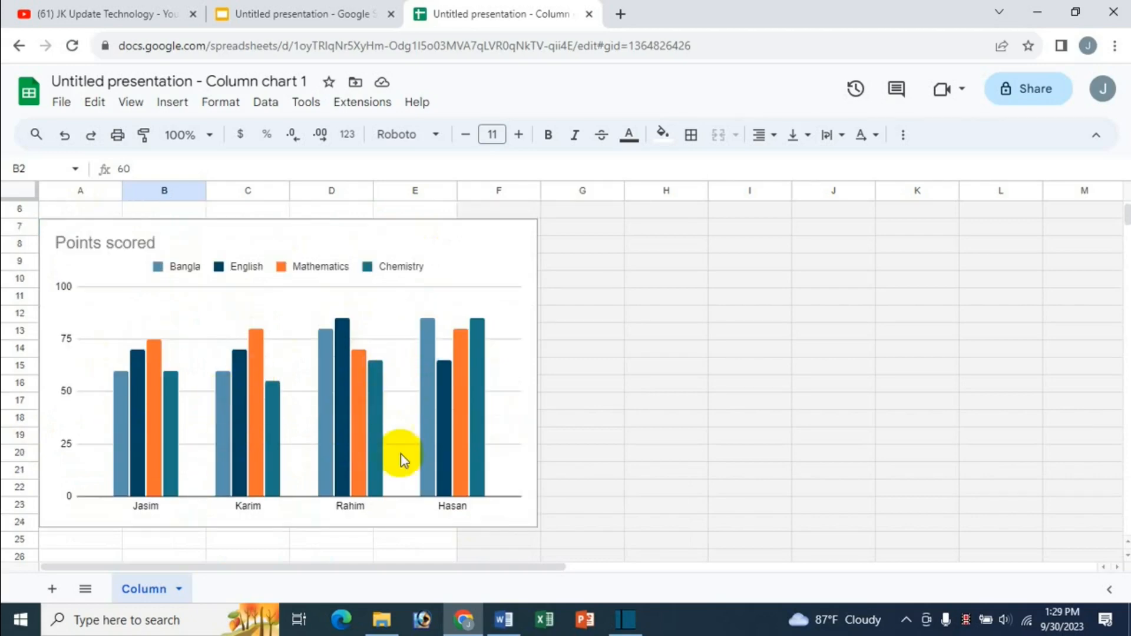
scroll(200, 372, "up", 1)
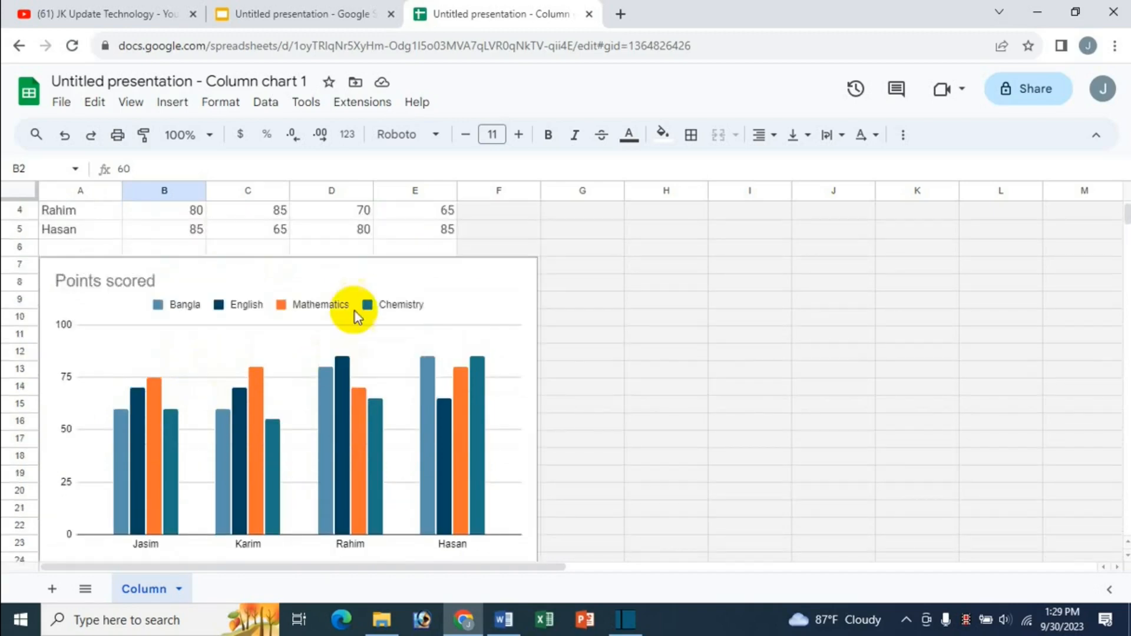
scroll(352, 392, "up", 1)
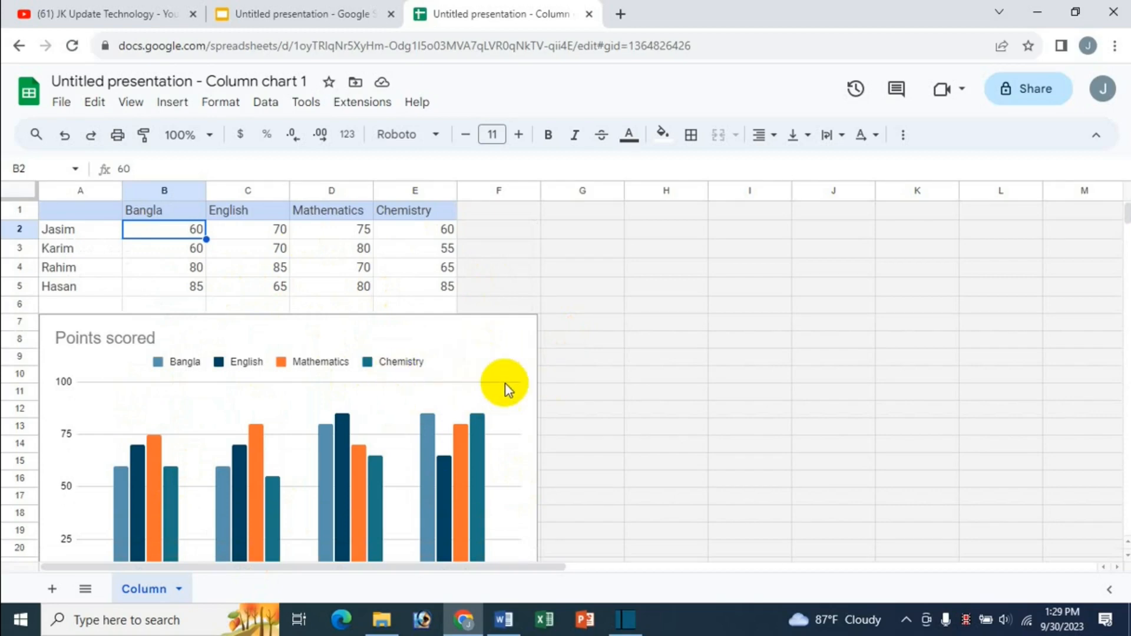
Step: Open the Points scored chart in the chart editor
left_click(482, 353)
scroll(482, 354, "down", 1)
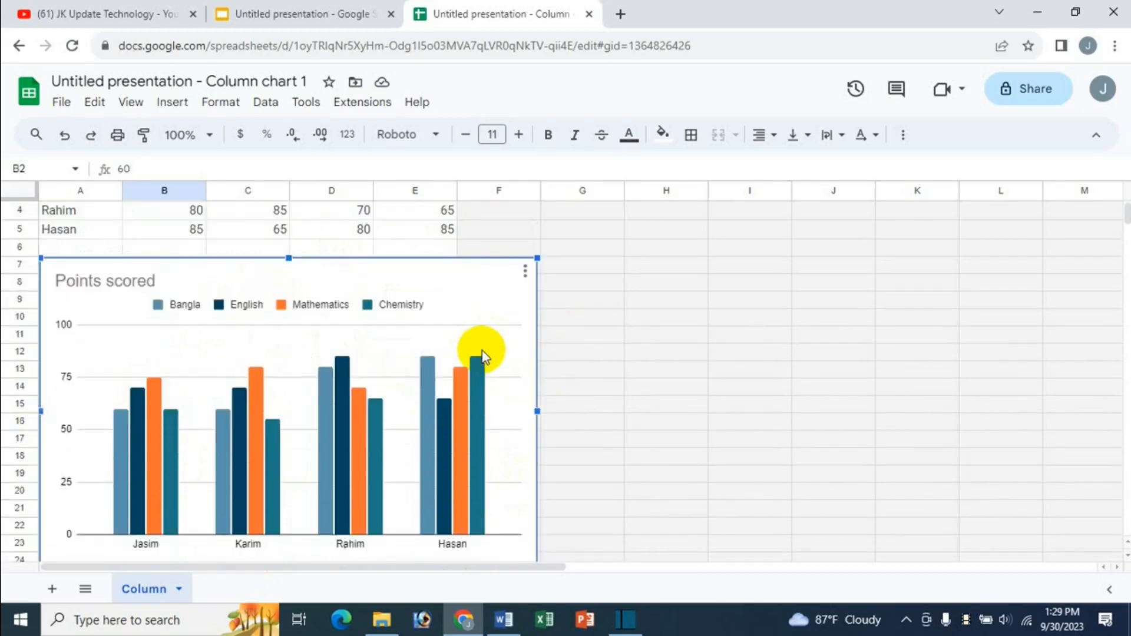
left_click(525, 273)
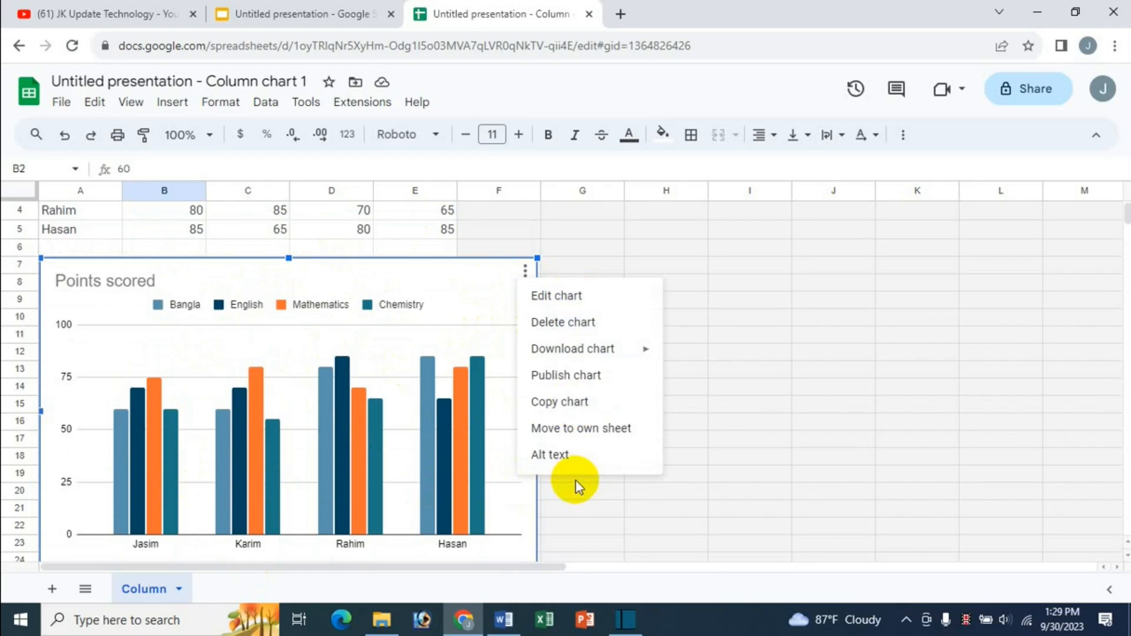
left_click(576, 298)
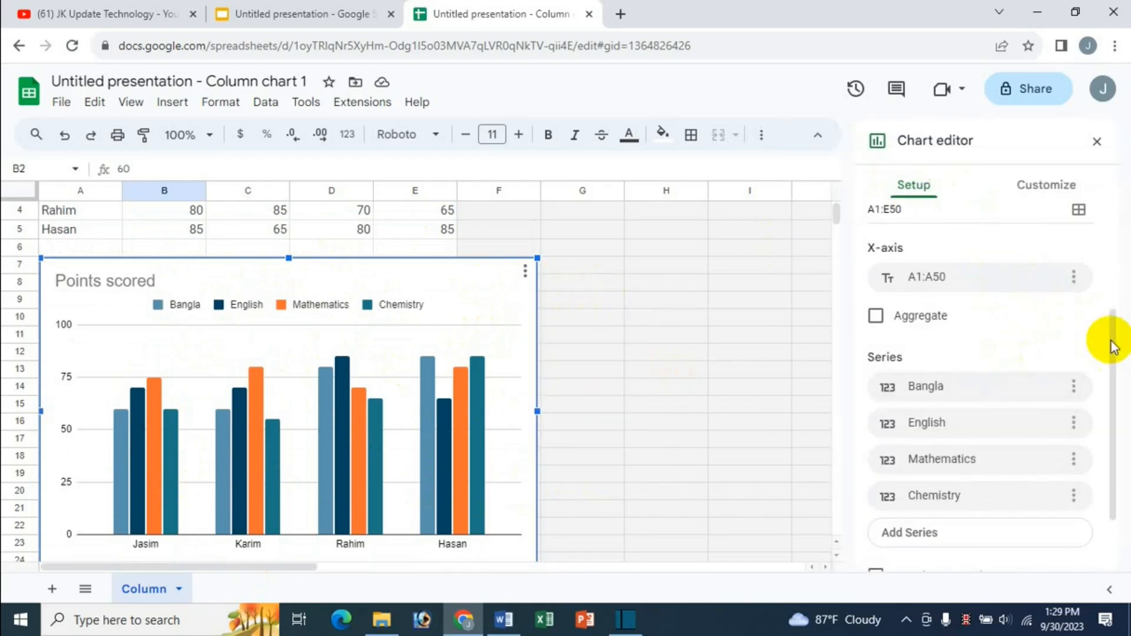
Step: Review the available chart types for the Points scored chart, from line and area to column, bar and pie
left_click_drag(1120, 330, 1112, 210)
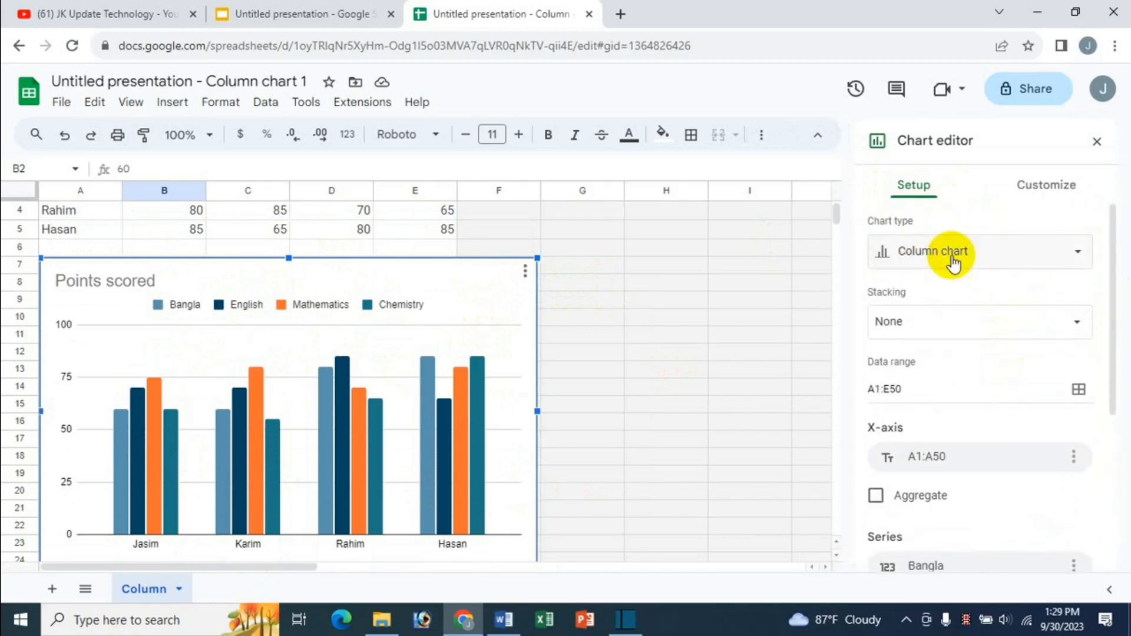
left_click(1067, 257)
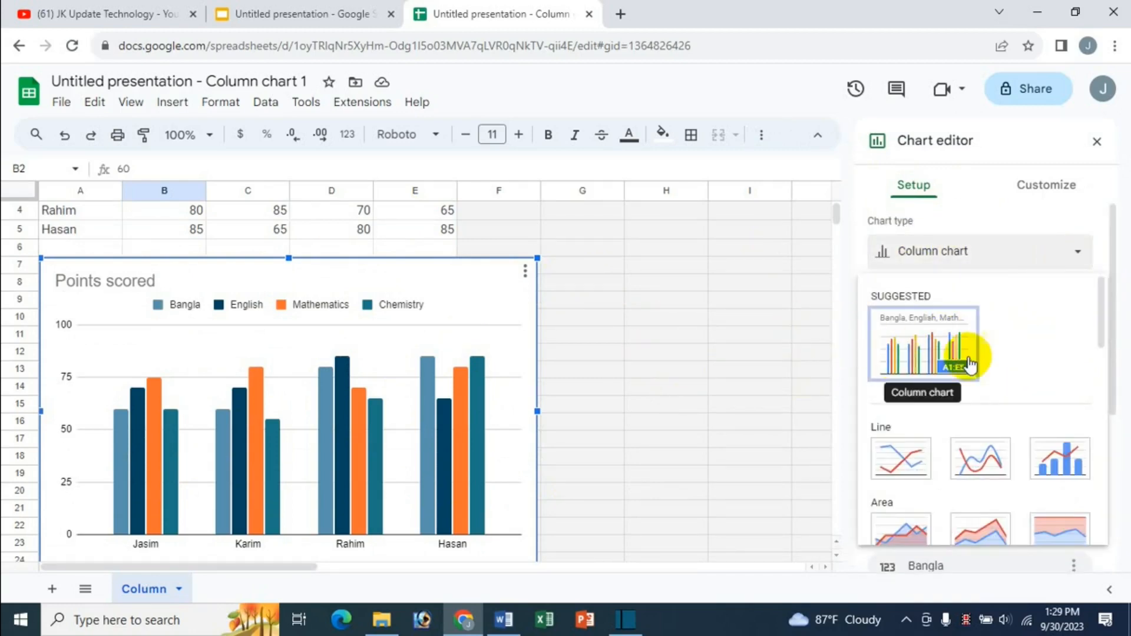
left_click_drag(1103, 311, 1099, 389)
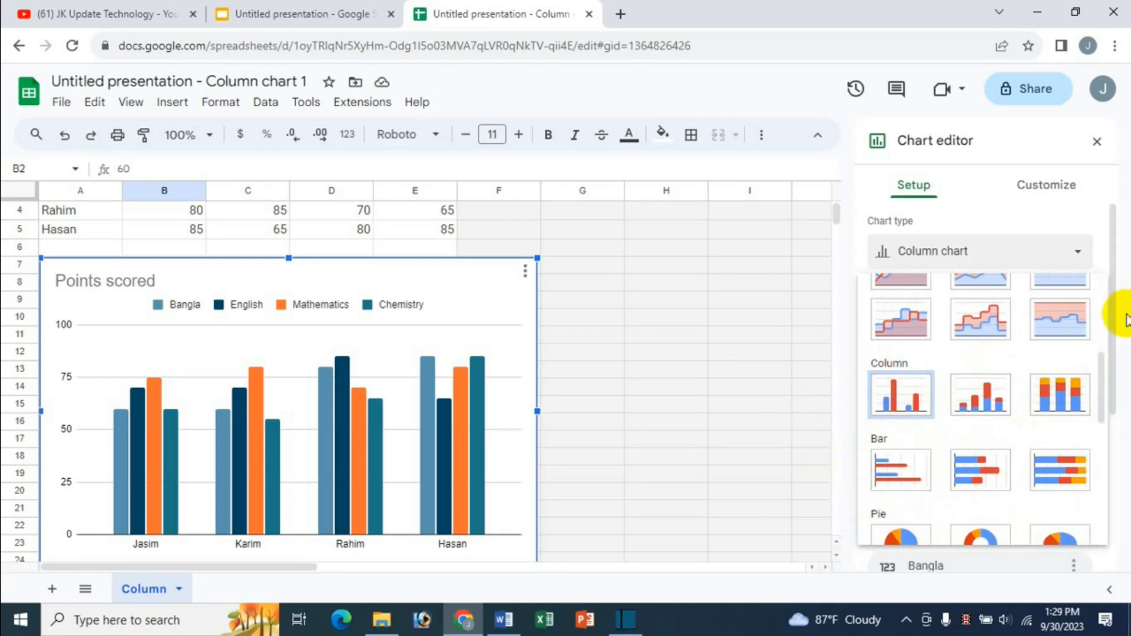
left_click_drag(1094, 336, 1102, 239)
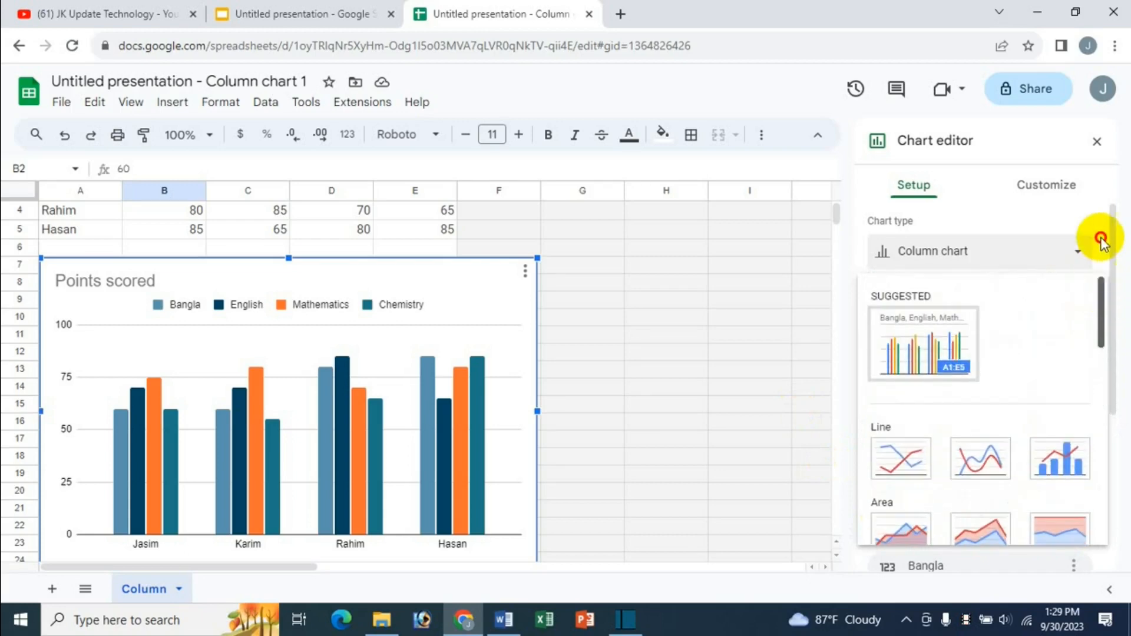
left_click(966, 213)
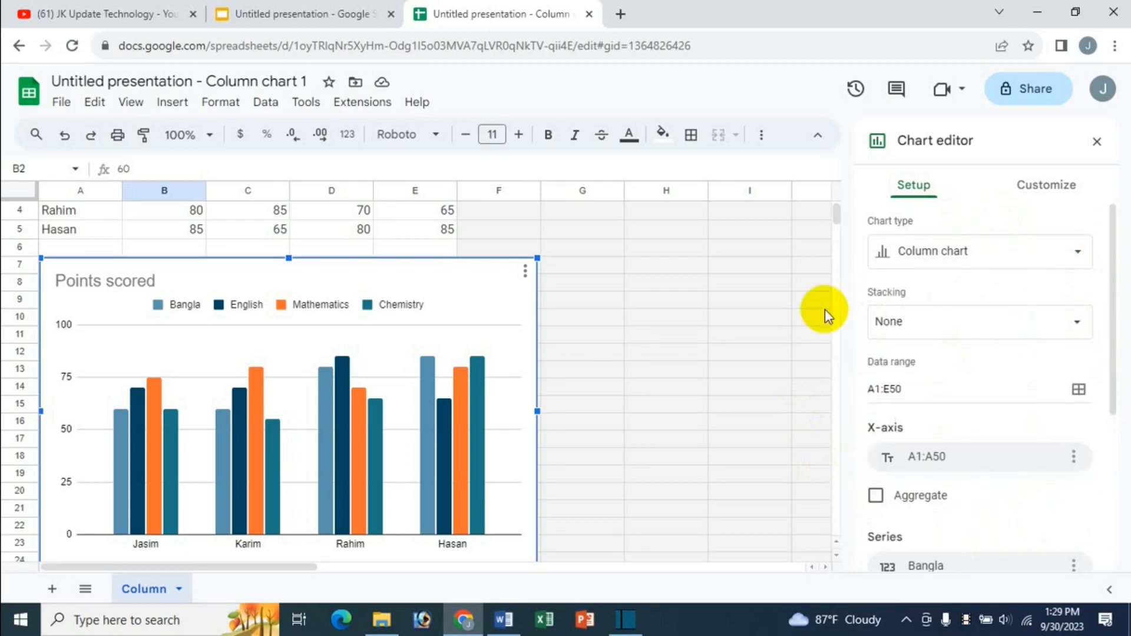
Step: Try Standard and 100% stacking on the Points scored chart and set the stacking back to None
left_click(919, 330)
left_click(964, 352)
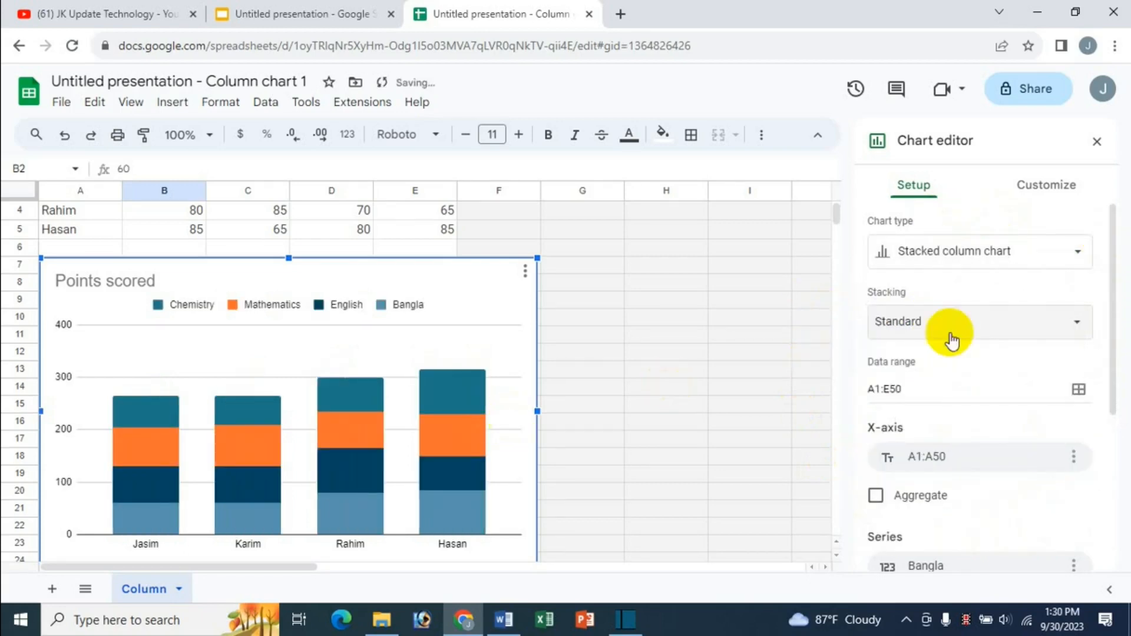
left_click(952, 341)
left_click(935, 346)
left_click(941, 334)
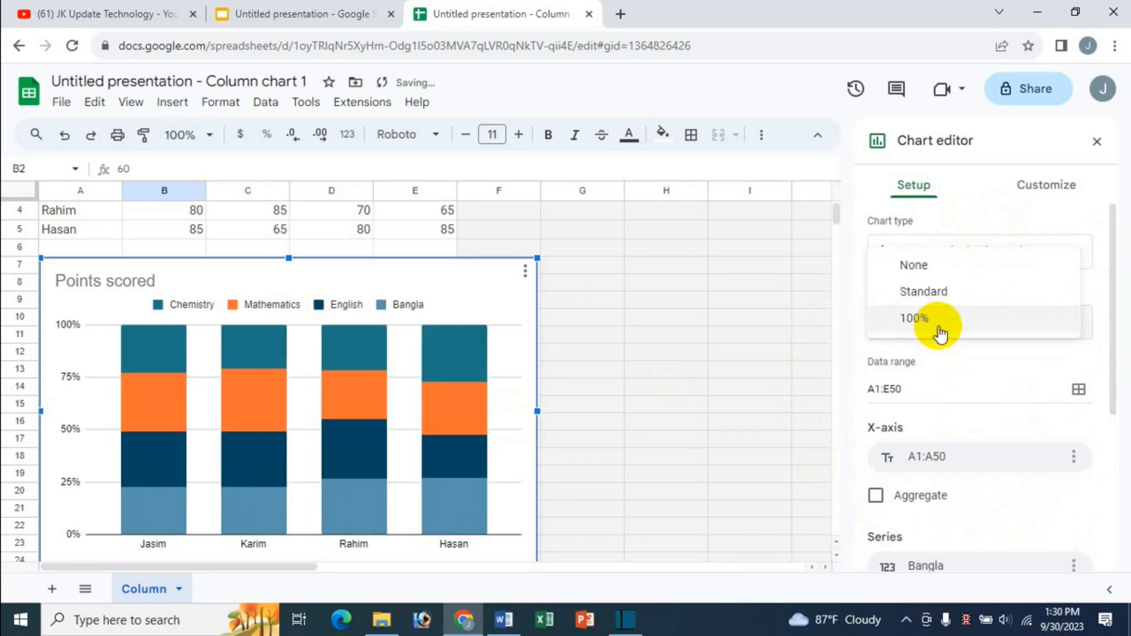
left_click(925, 262)
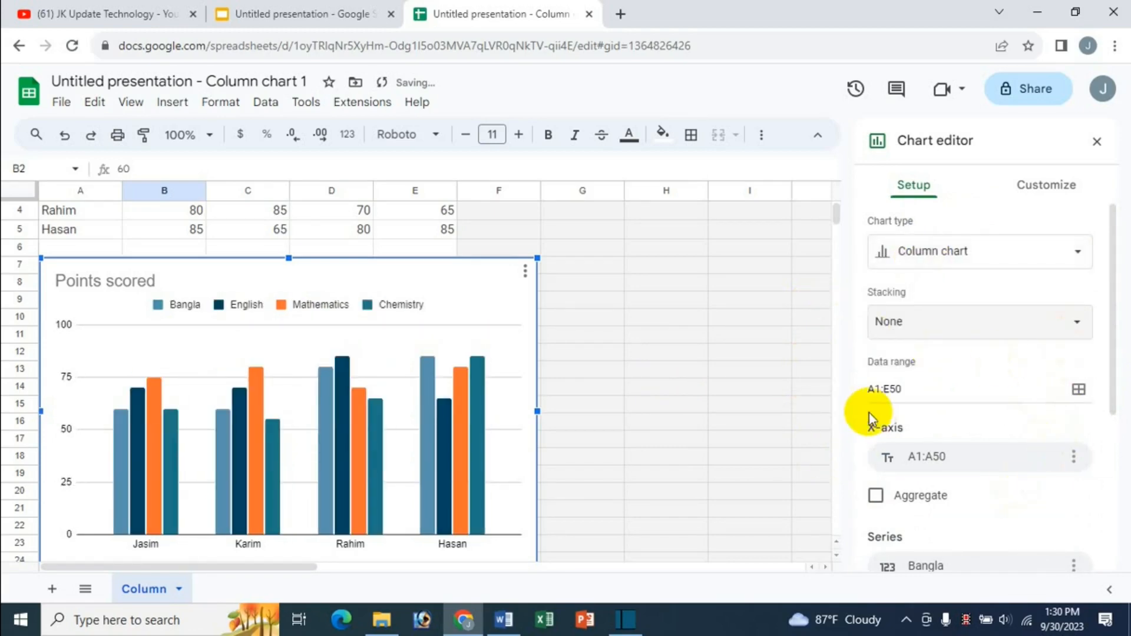
Step: Look at the chart's data range selection without changing it, and try the X-axis Aggregate option with its list of functions
left_click(1076, 390)
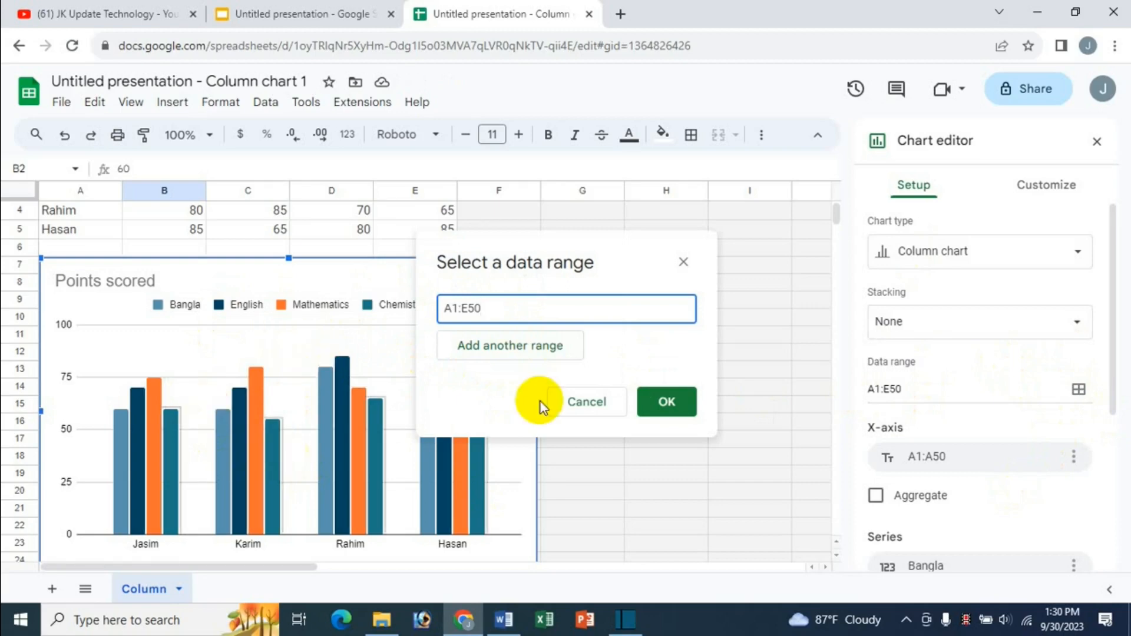
left_click(585, 405)
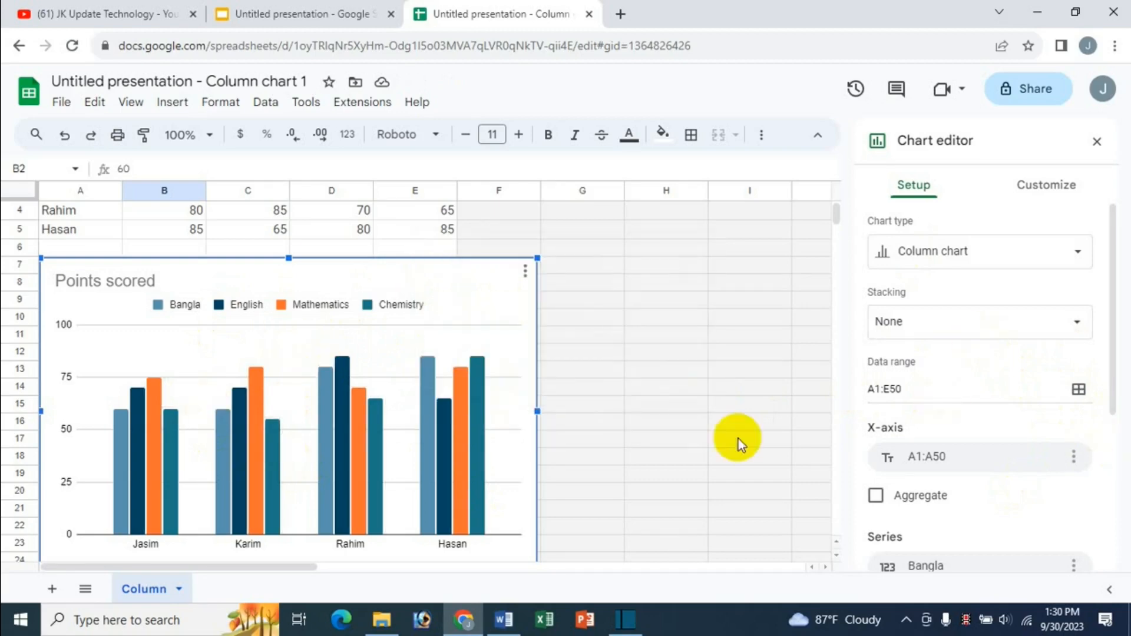
left_click_drag(1119, 388, 1118, 460)
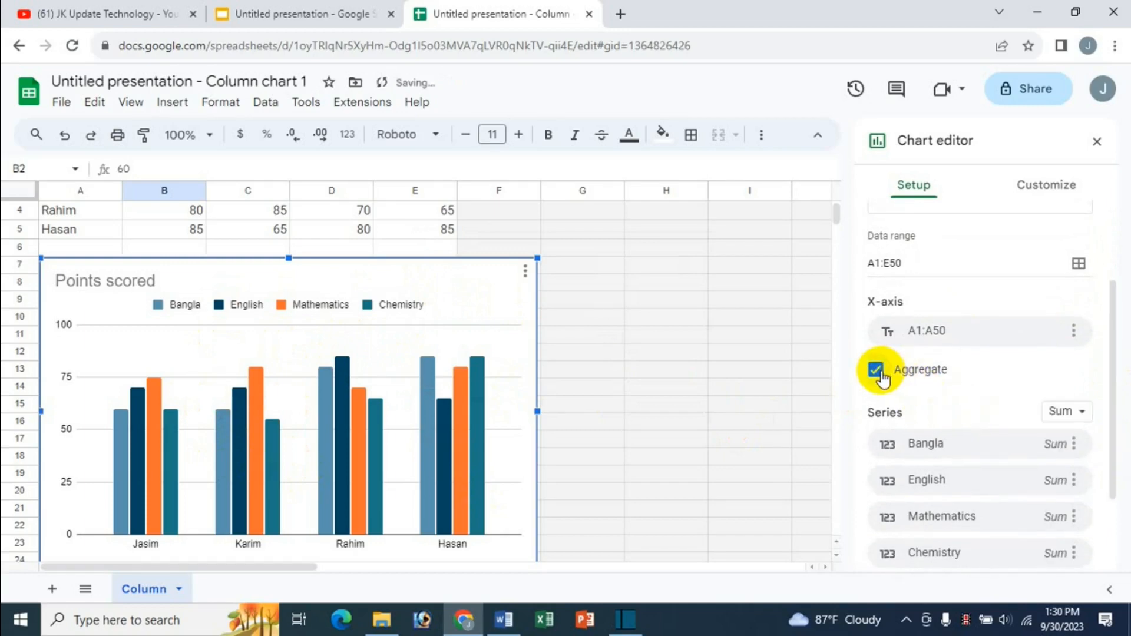
left_click(1083, 413)
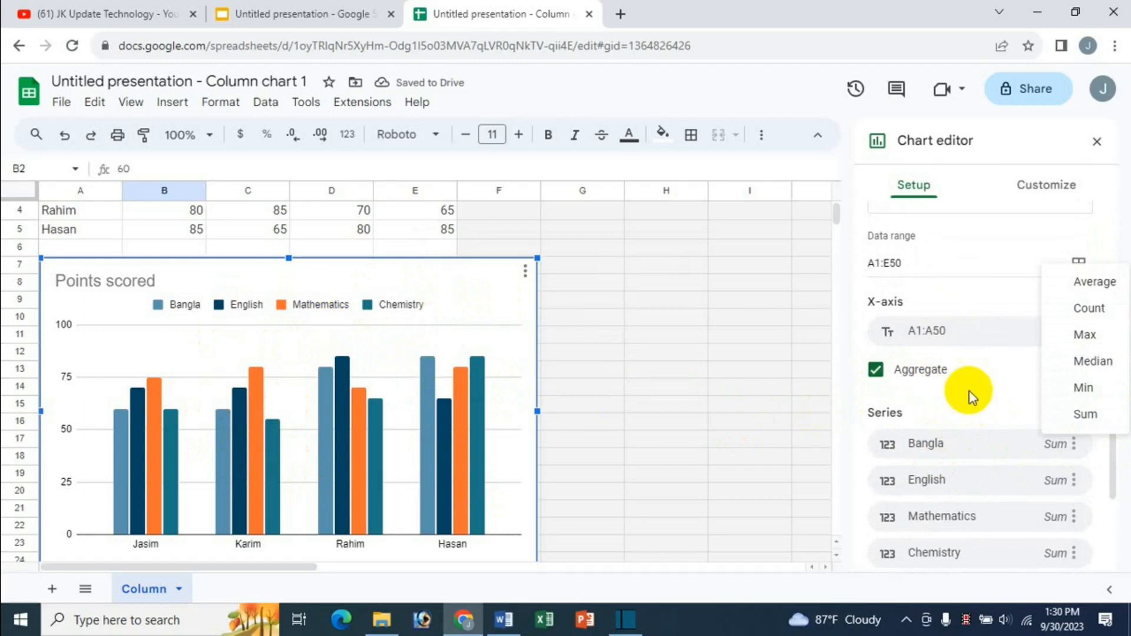
left_click(876, 370)
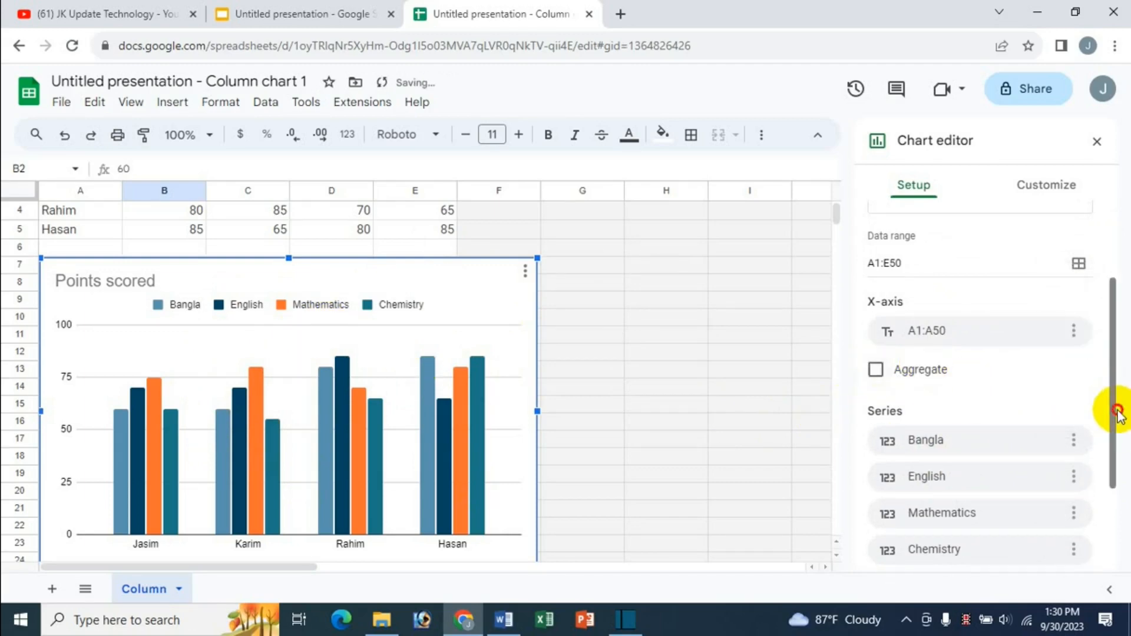
Step: Try switching rows and columns and turning off row 1 as headers in the chart setup, restoring both options
left_click_drag(1117, 412, 1119, 494)
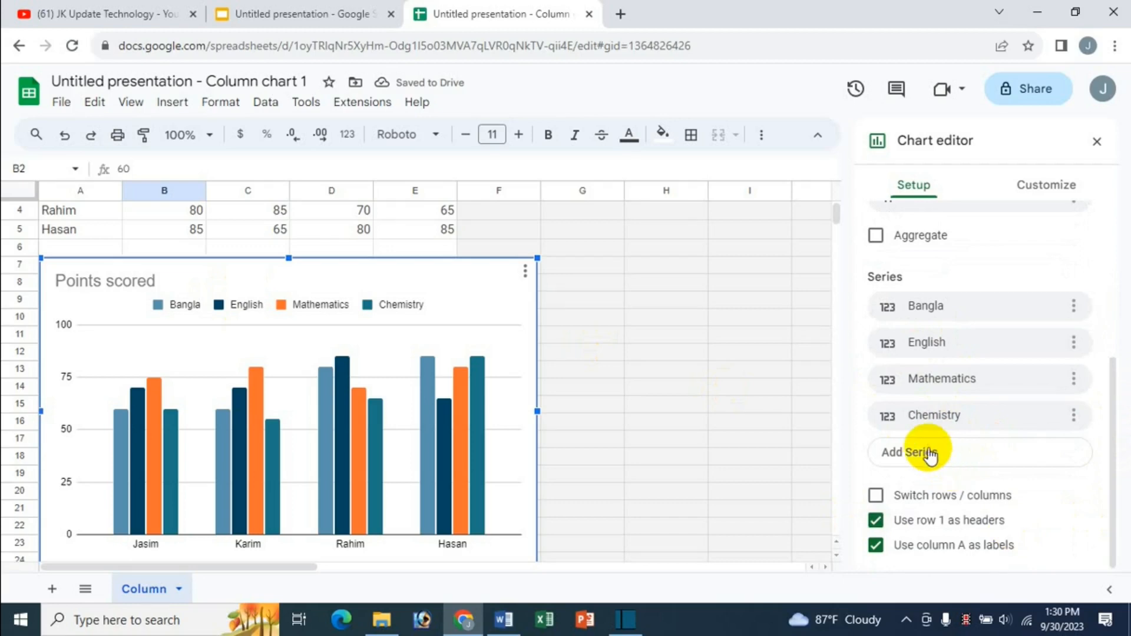
left_click(878, 497)
left_click(878, 497)
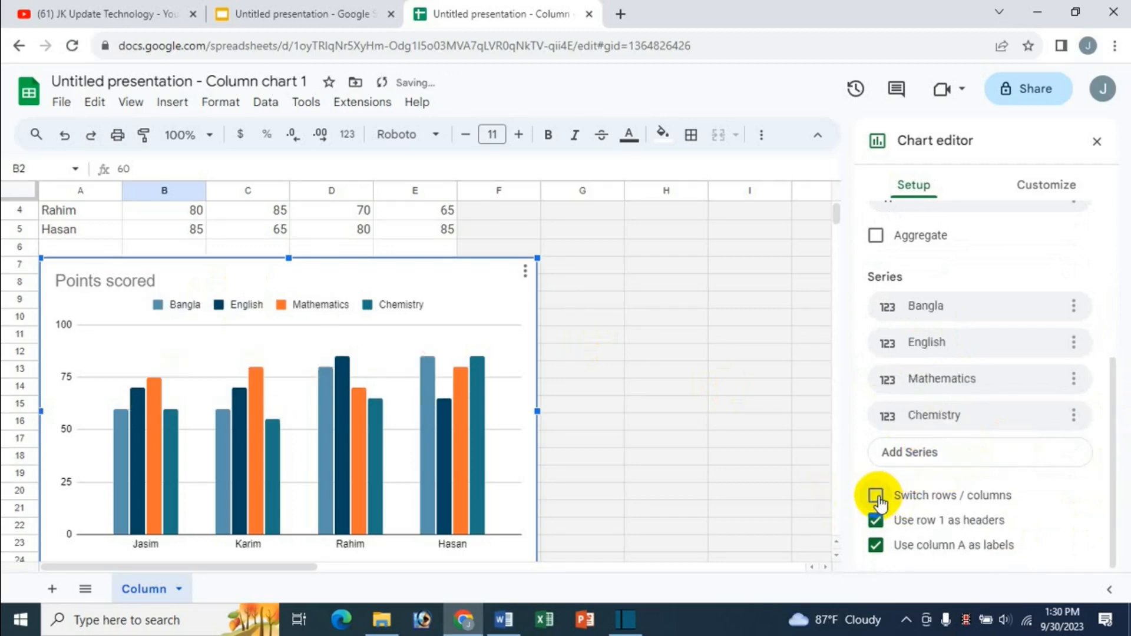
left_click(880, 521)
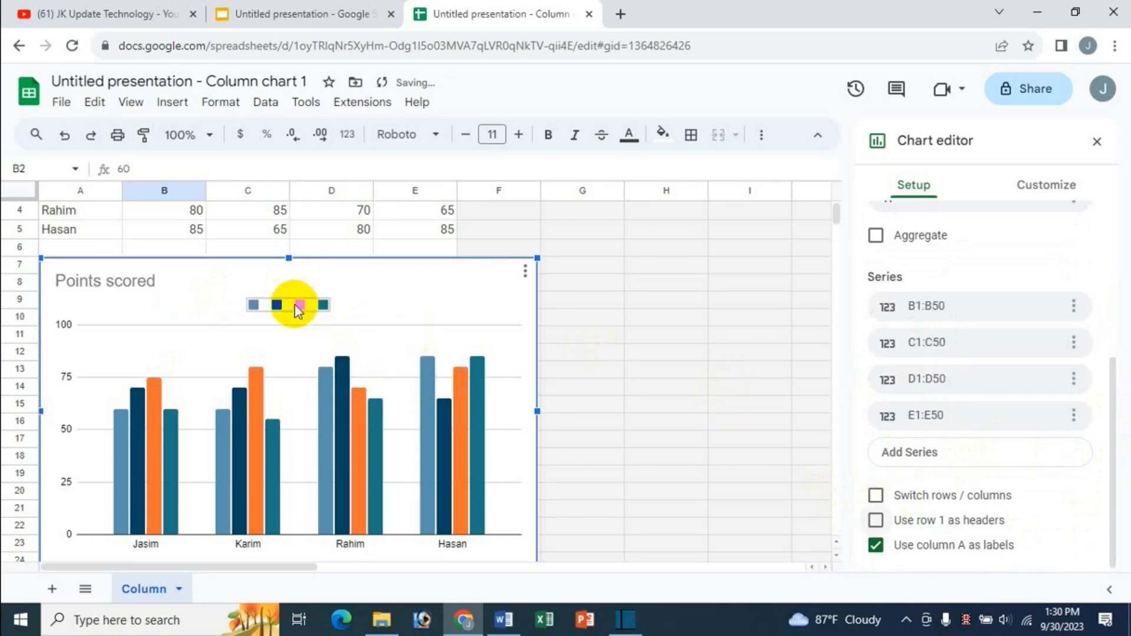
left_click(864, 522)
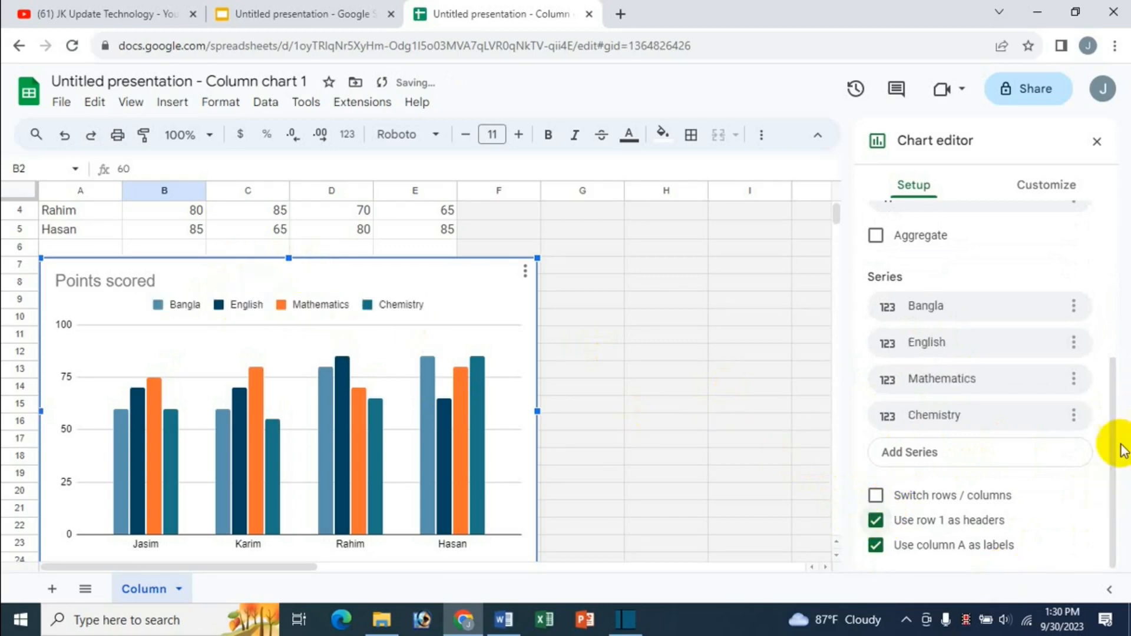
left_click_drag(1117, 439, 927, 197)
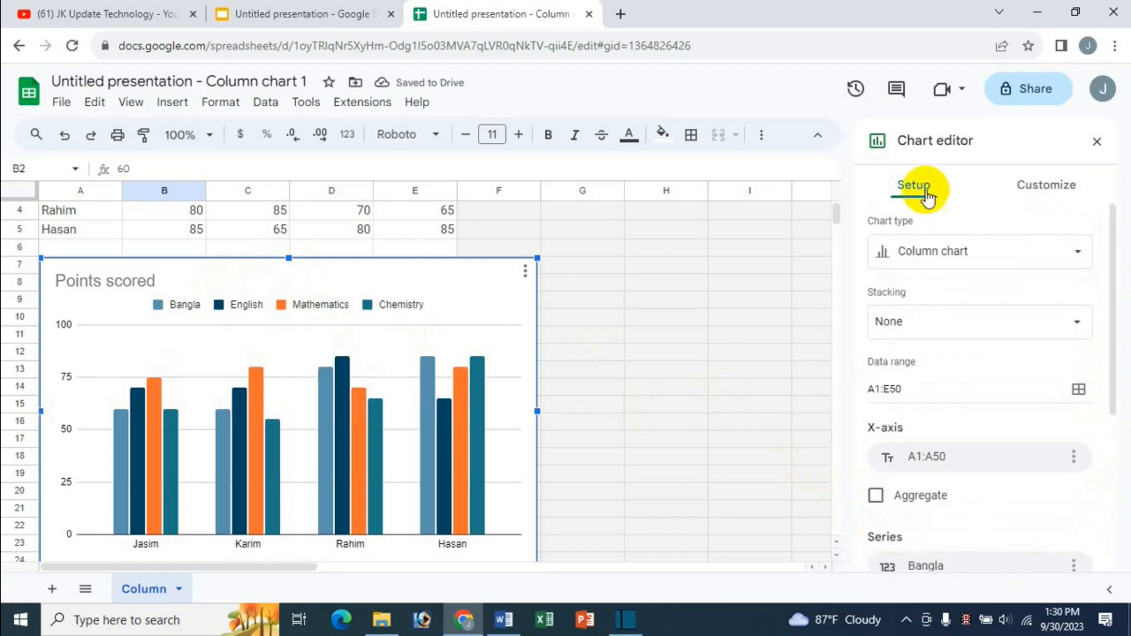
Step: Try a cyan background in the chart style options, and set the chart's background color to light orange
left_click(1054, 197)
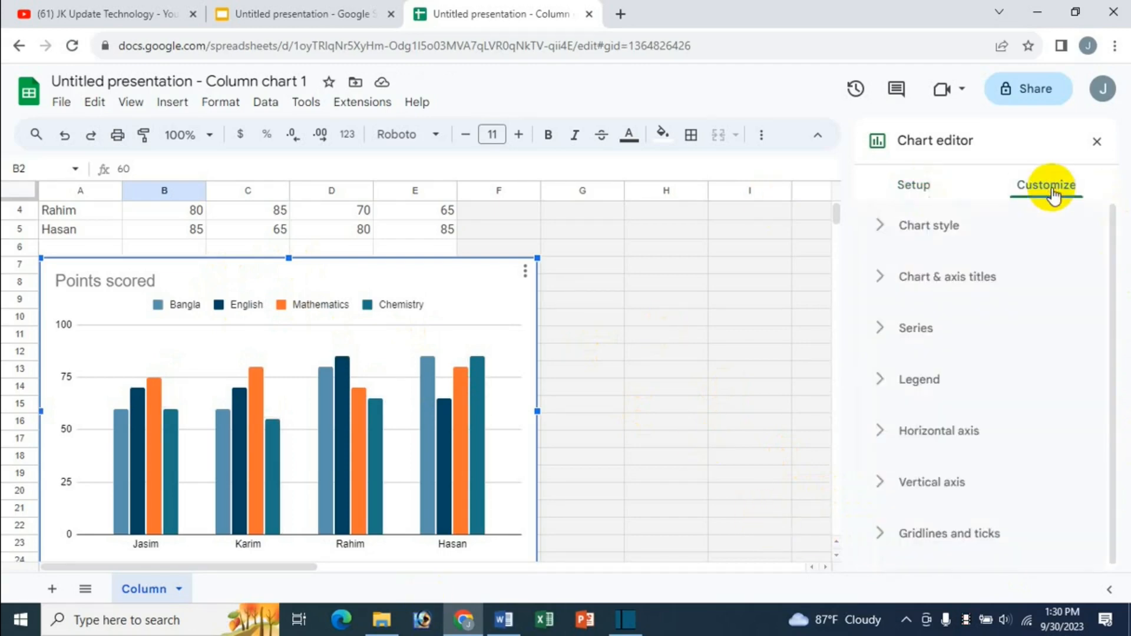
left_click(943, 226)
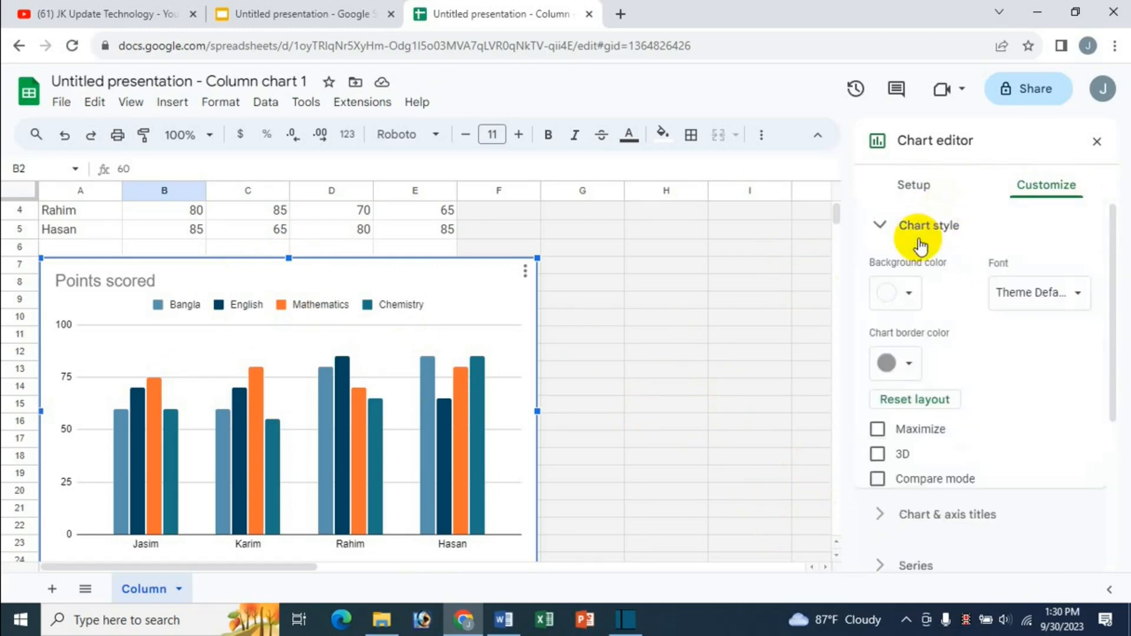
left_click(914, 293)
left_click(934, 401)
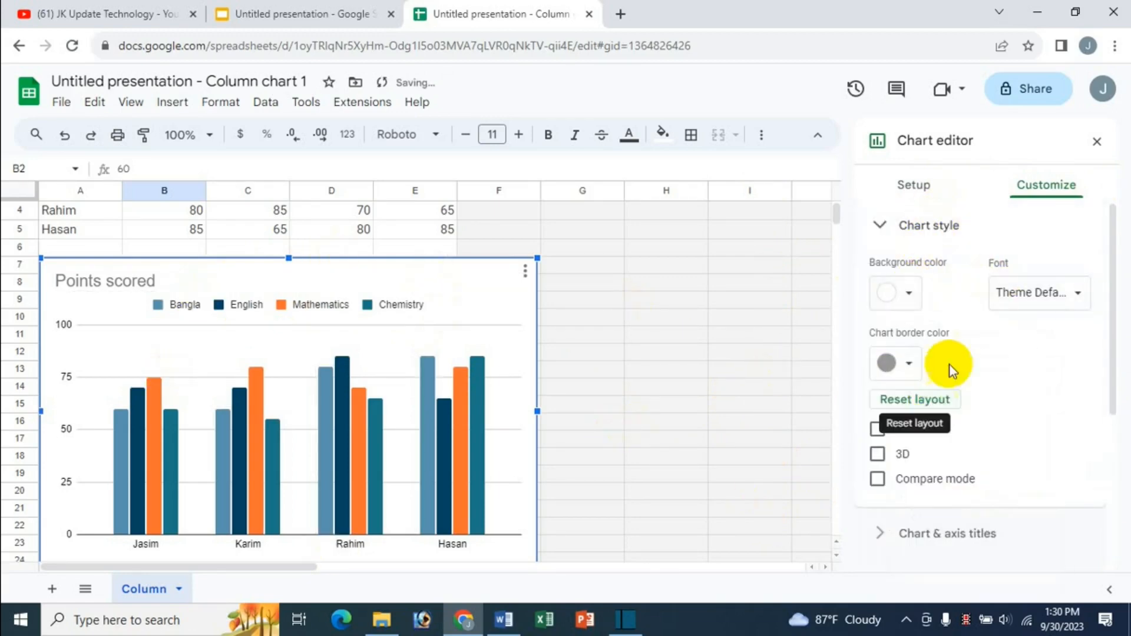
left_click(911, 295)
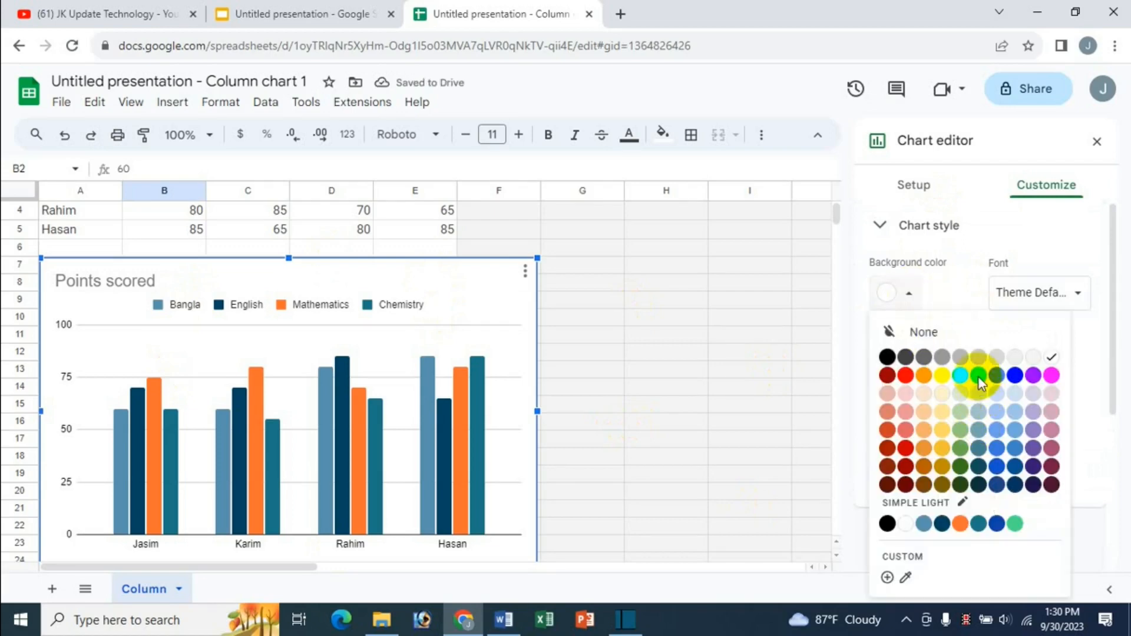
left_click(978, 377)
left_click(923, 289)
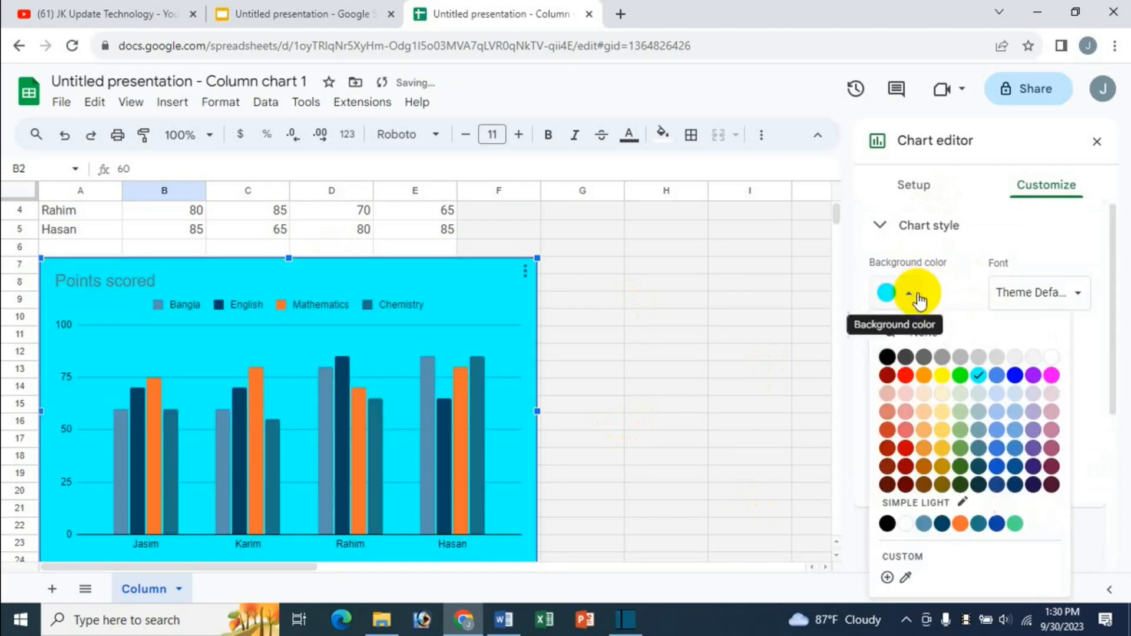
left_click(922, 401)
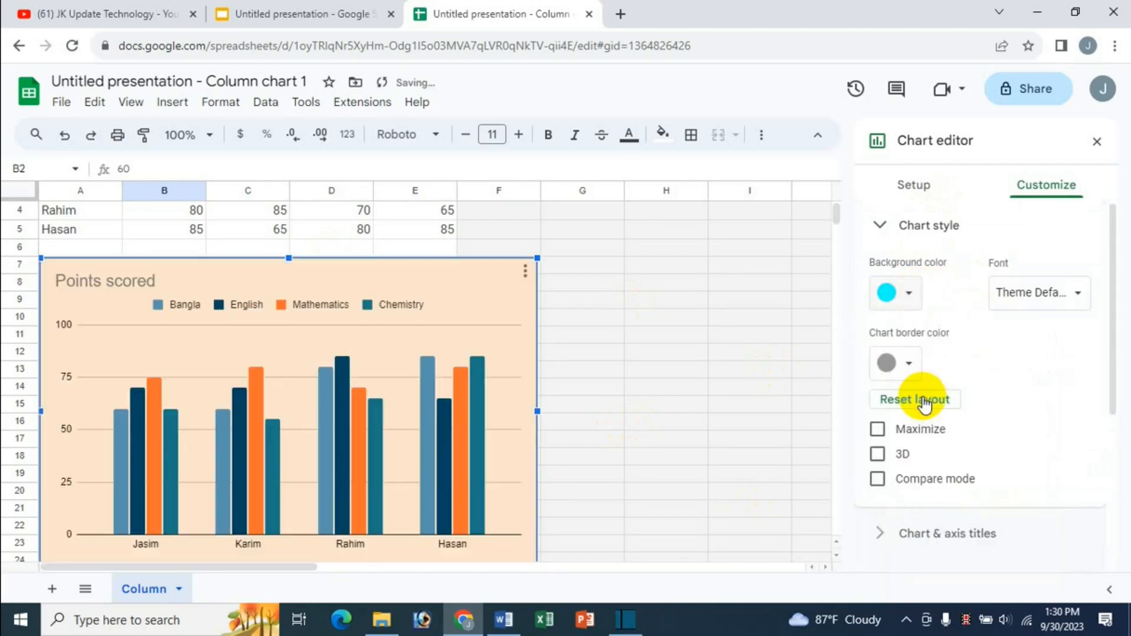
Step: Set the chart's font to Narrow and its border color to red
left_click(1073, 304)
left_click(1039, 428)
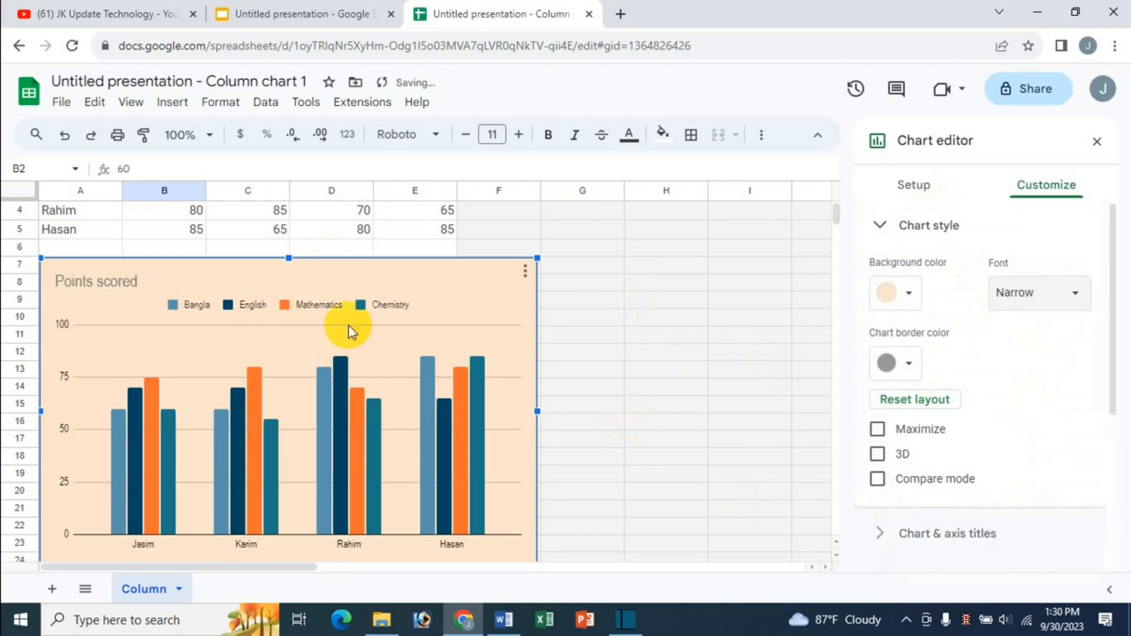
left_click(912, 365)
left_click(906, 447)
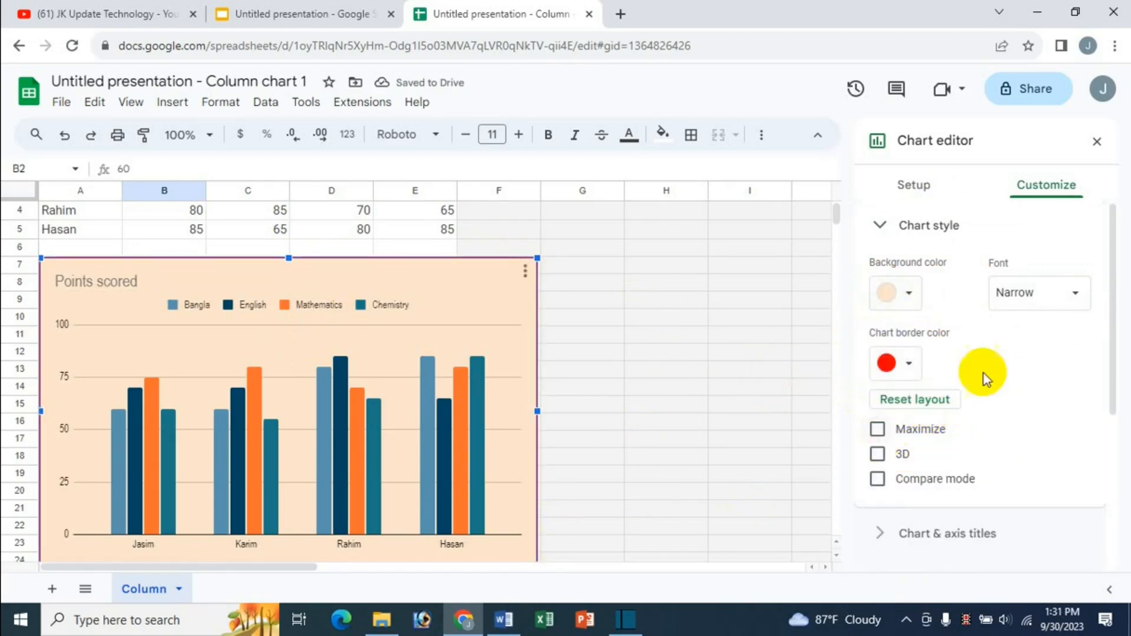
Step: Try the Maximize and 3D options on the chart and turn both off again
left_click(877, 431)
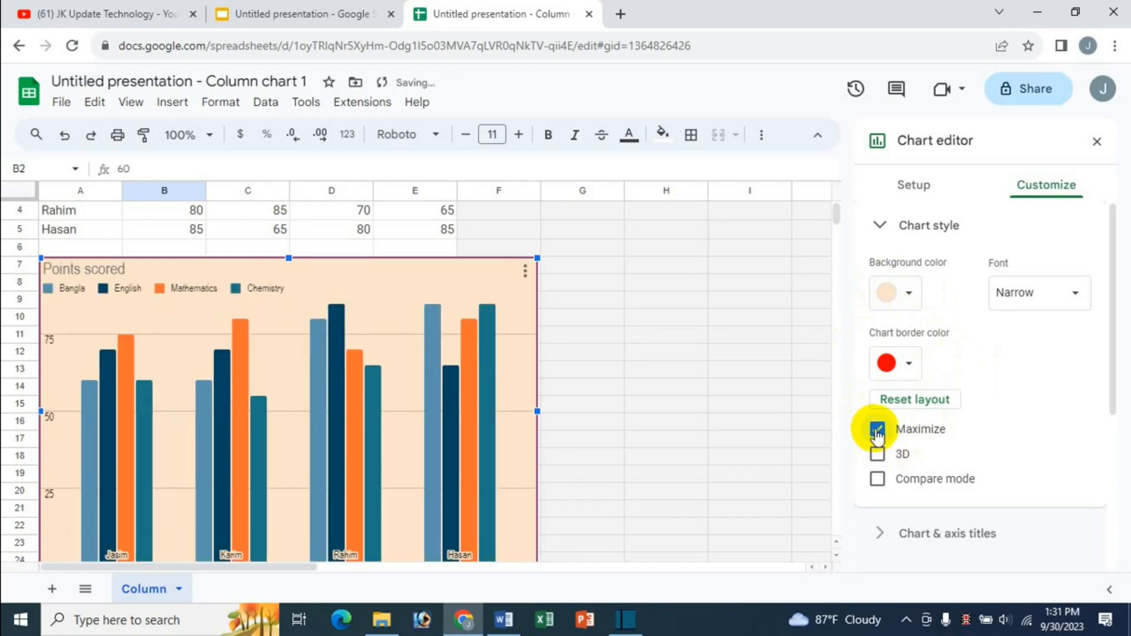
left_click(877, 431)
left_click(878, 454)
left_click(877, 454)
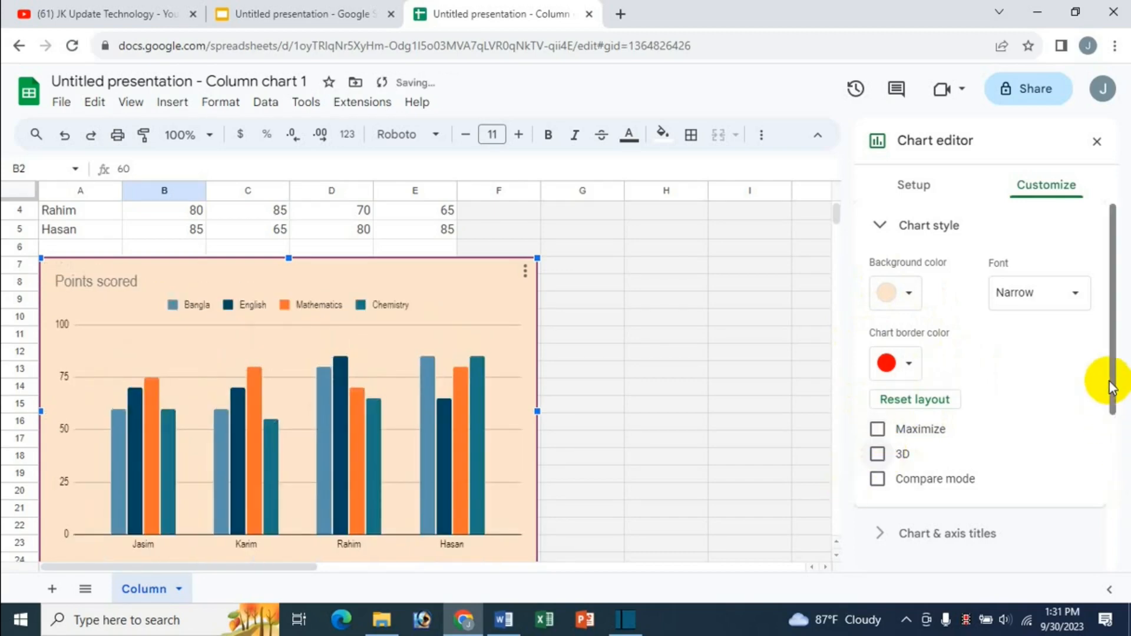
Step: Change the chart's title text to "Student Chart"
left_click_drag(1112, 386, 1111, 498)
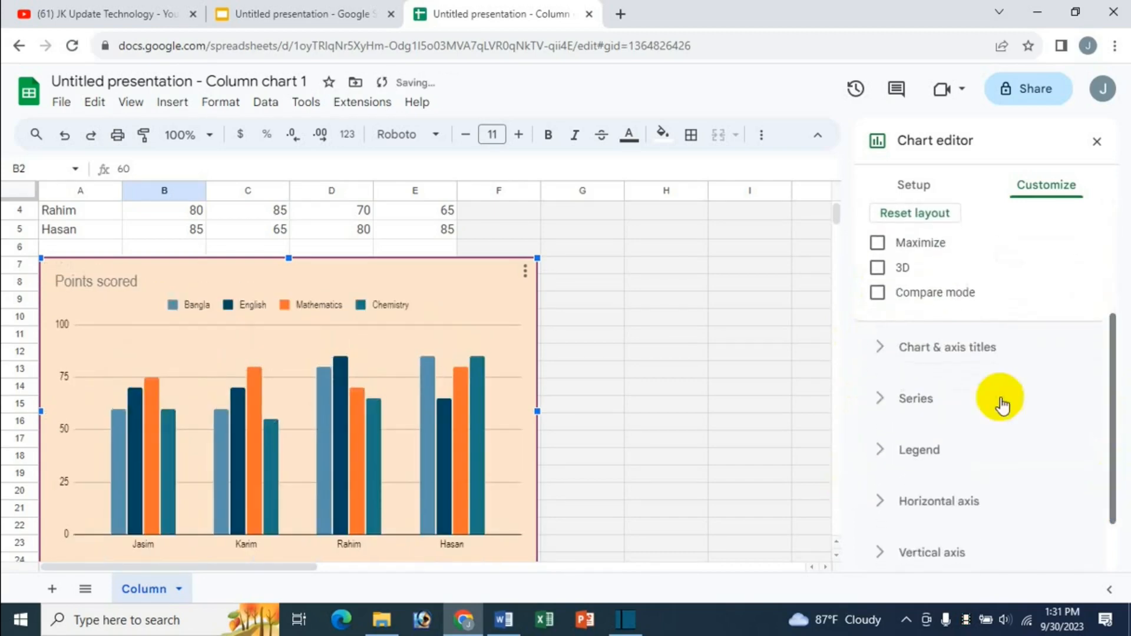
left_click(987, 353)
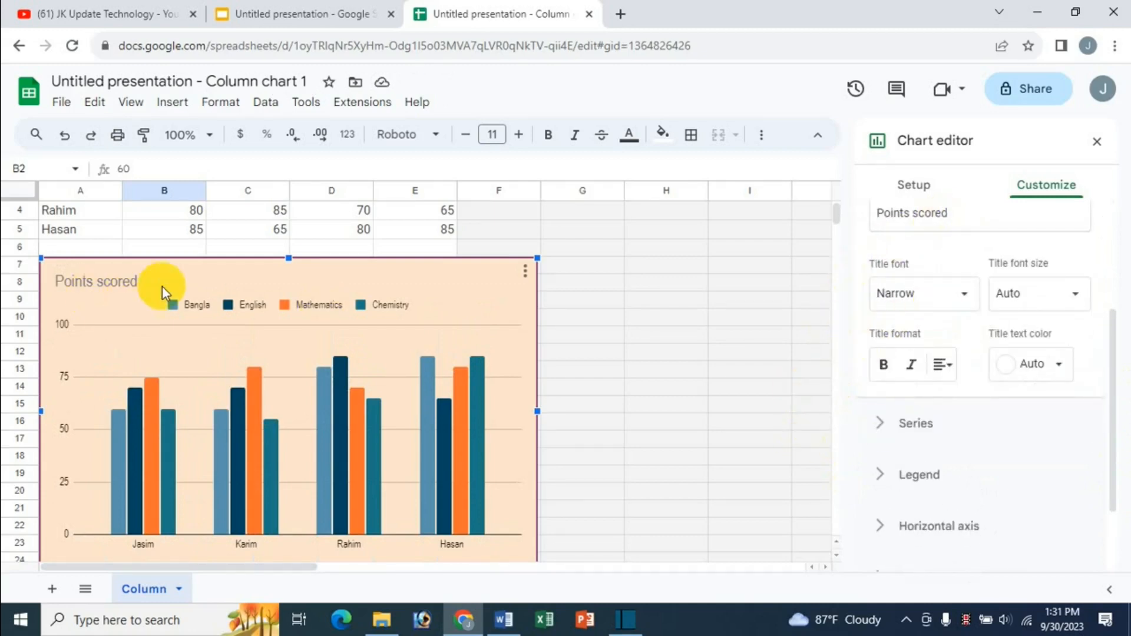
scroll(1000, 288, "up", 2)
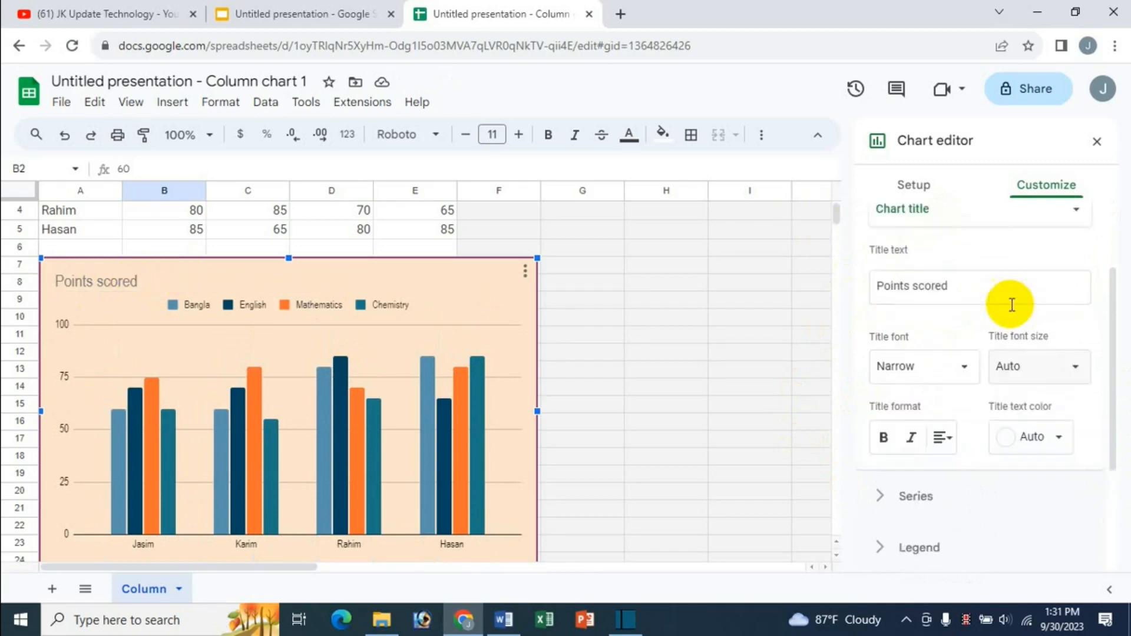
left_click(957, 293)
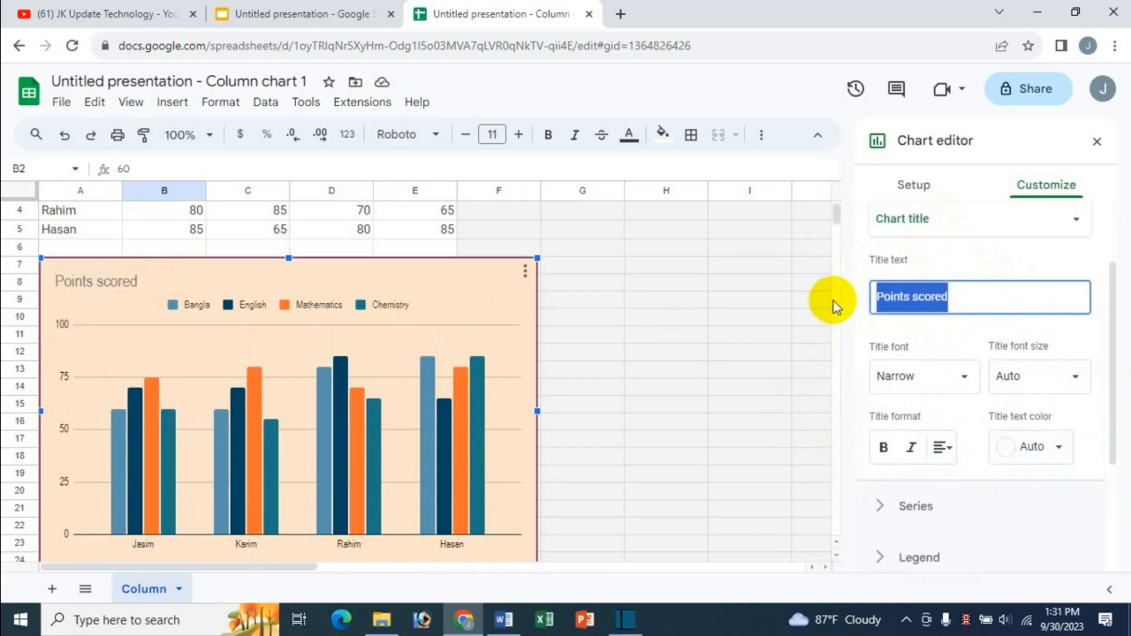
type("Studen")
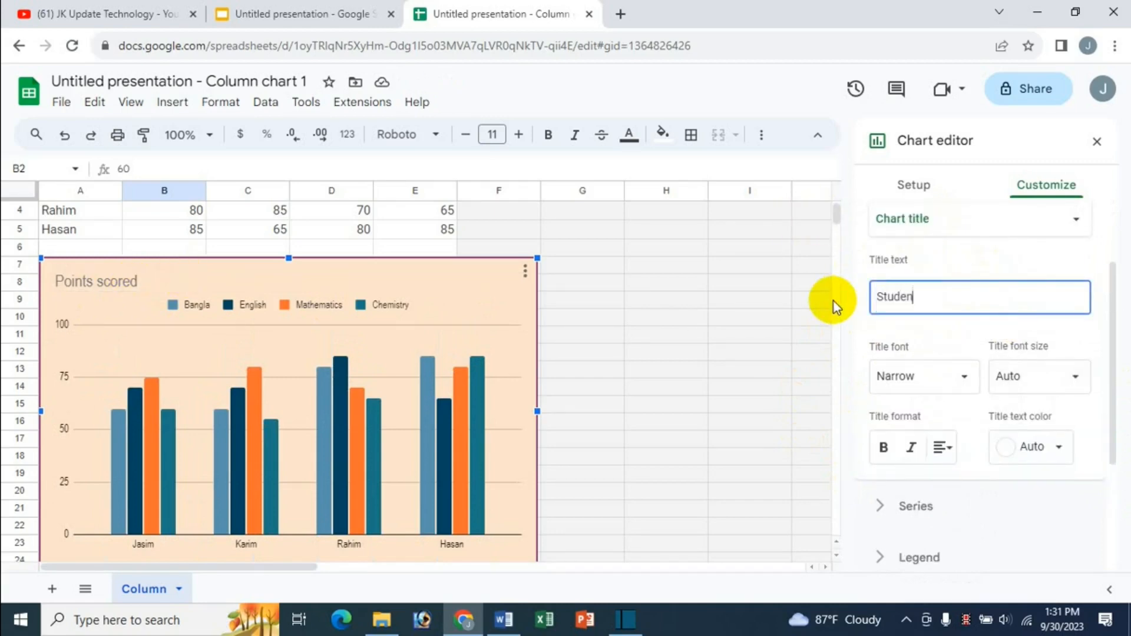
type("t Chart")
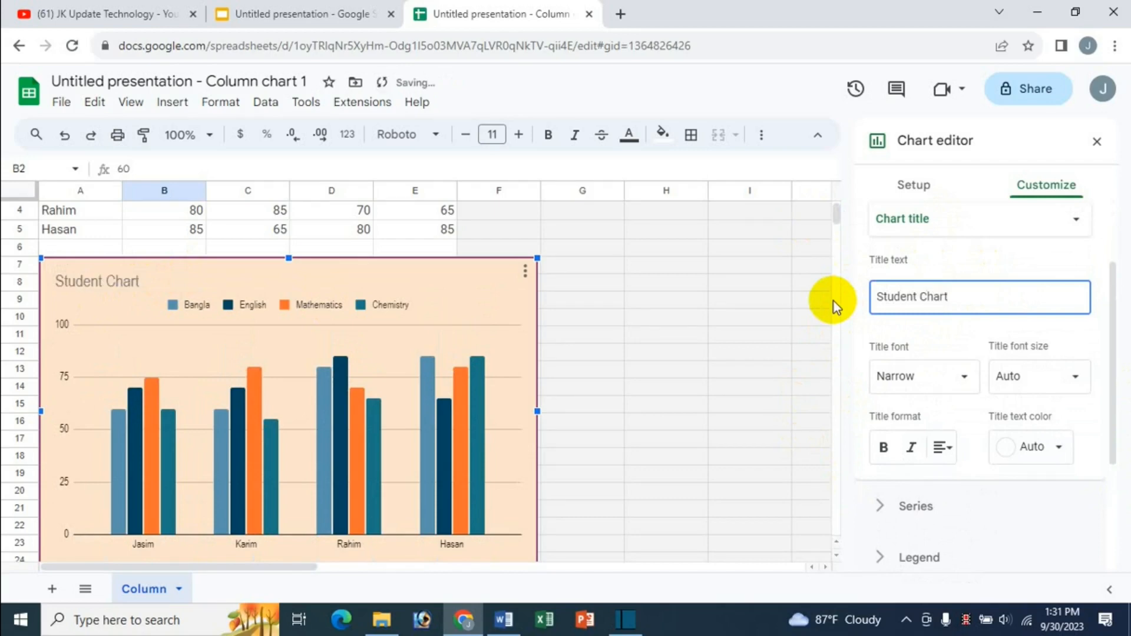
Step: Format the chart title in Comic Sans MS, size 24, bold, centered and orange
left_click(928, 381)
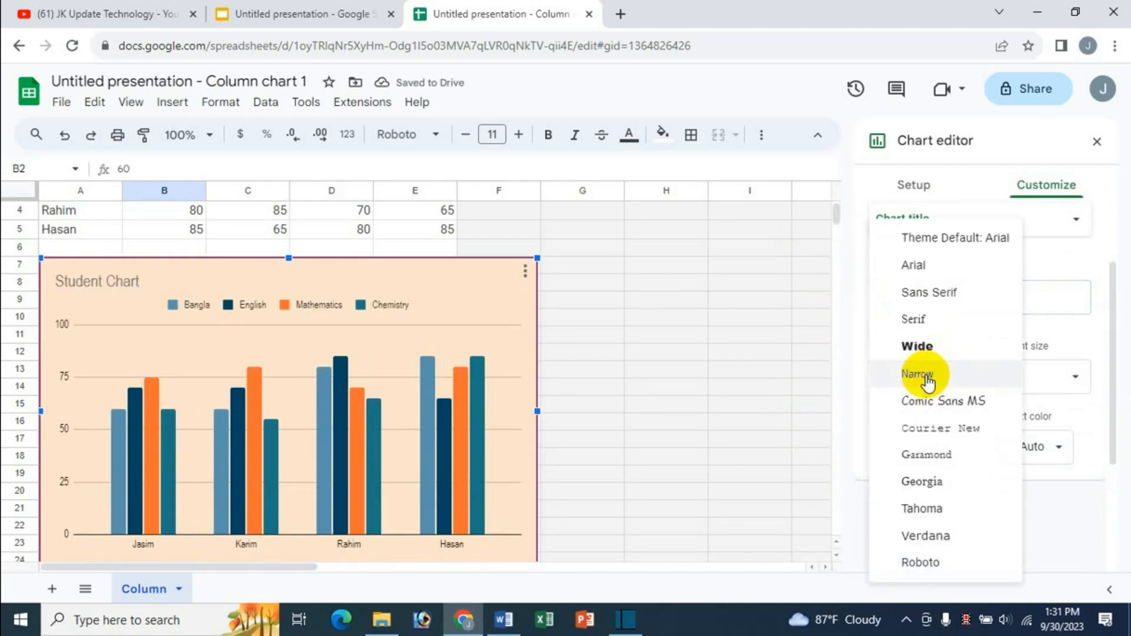
left_click(941, 407)
left_click(1022, 372)
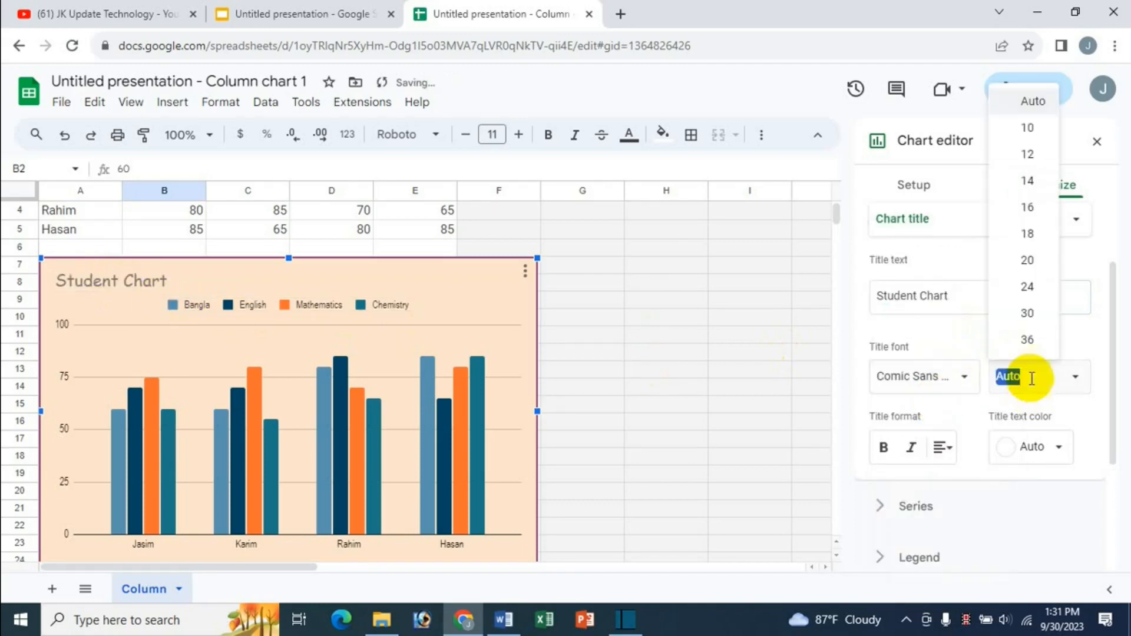
left_click(1024, 287)
left_click(883, 447)
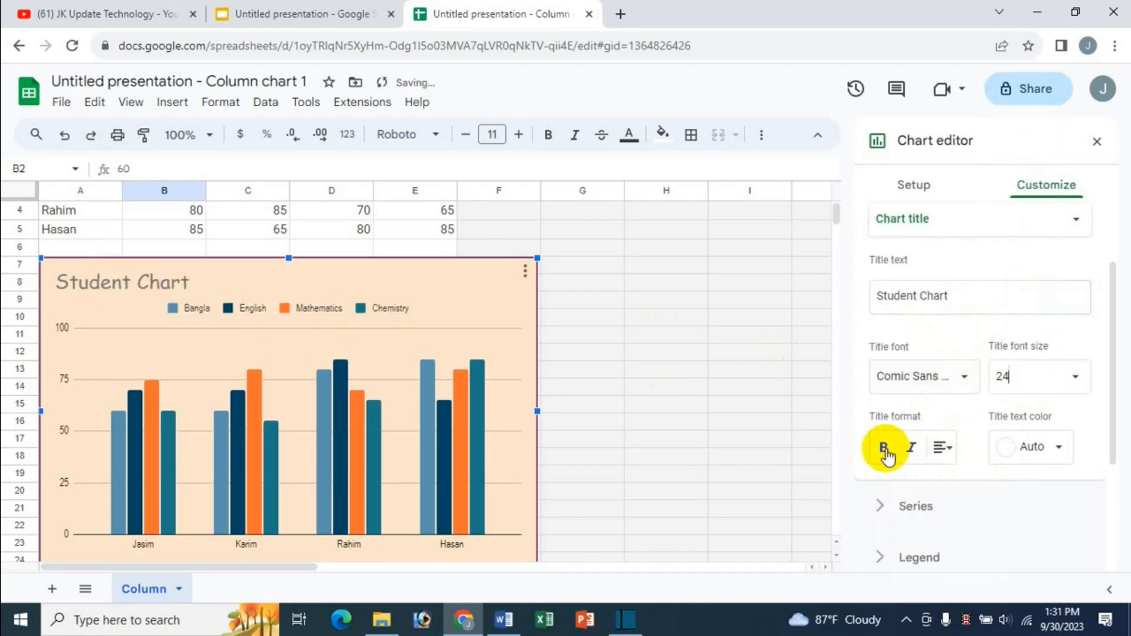
left_click(964, 479)
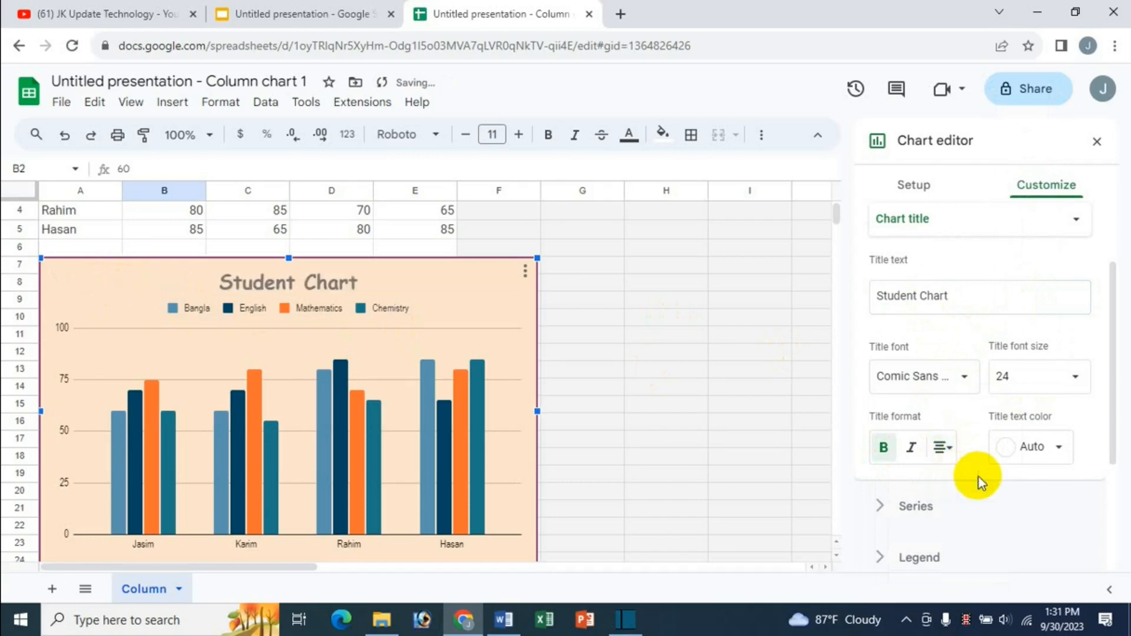
left_click(1054, 454)
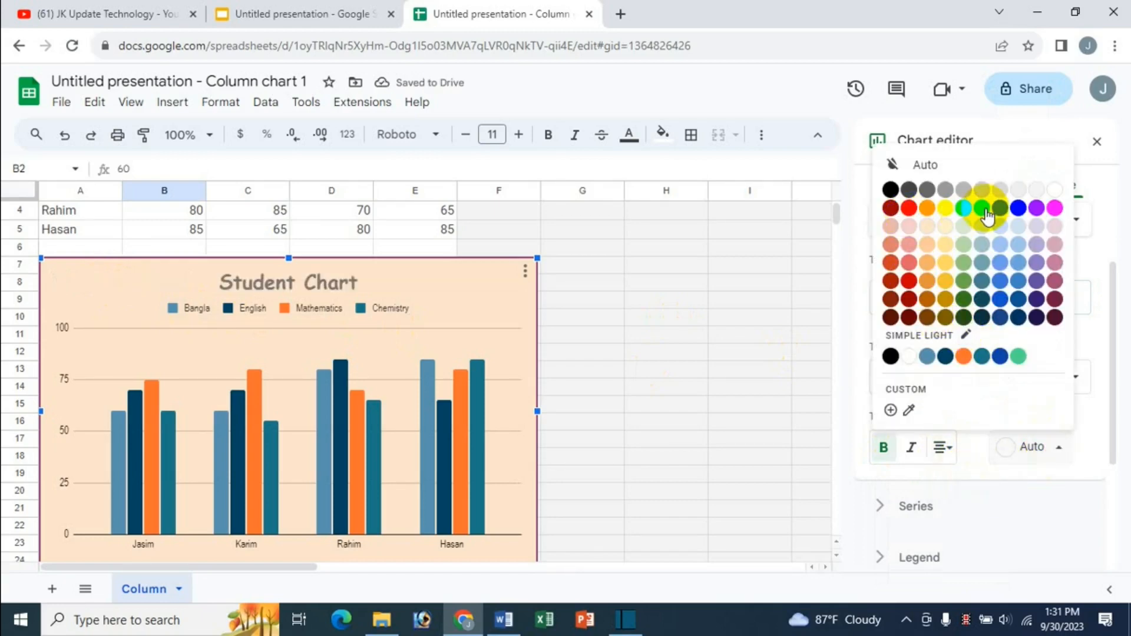
left_click(925, 211)
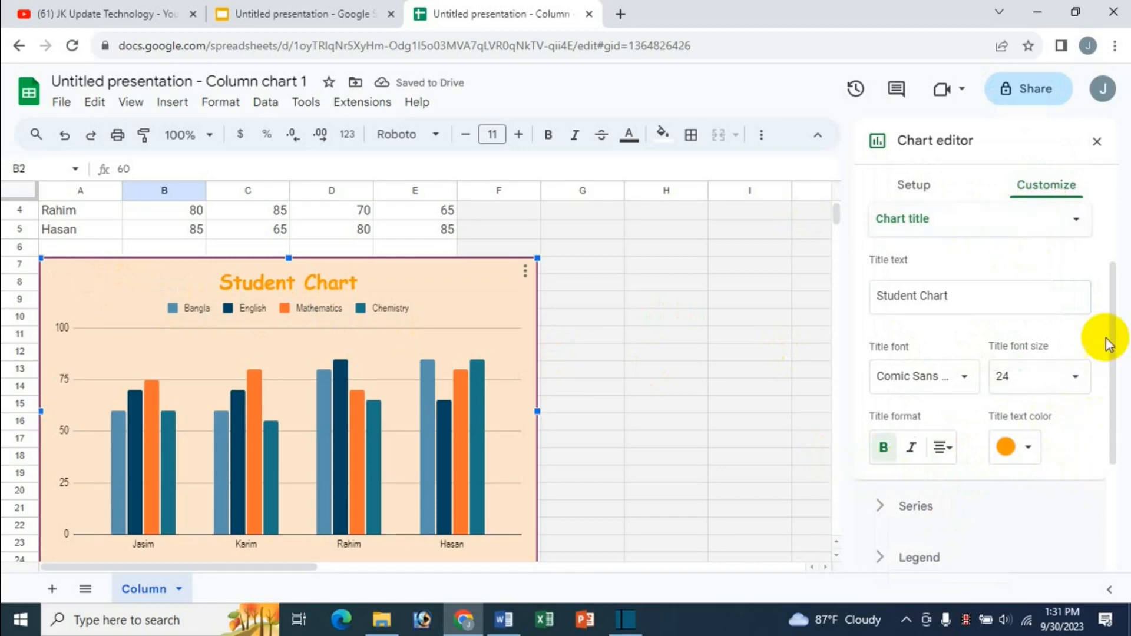
Step: Open the Series formatting options, look through the list of subjects, and keep the formatting applied to all series
left_click_drag(1113, 358, 1117, 285)
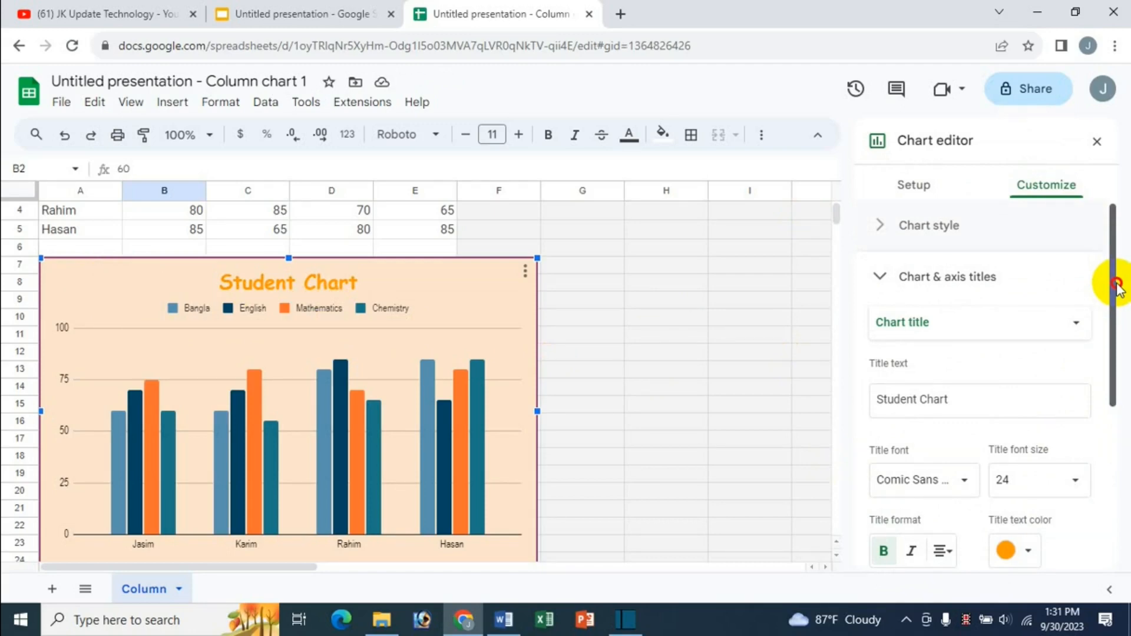
left_click_drag(1117, 286, 1111, 419)
left_click(915, 415)
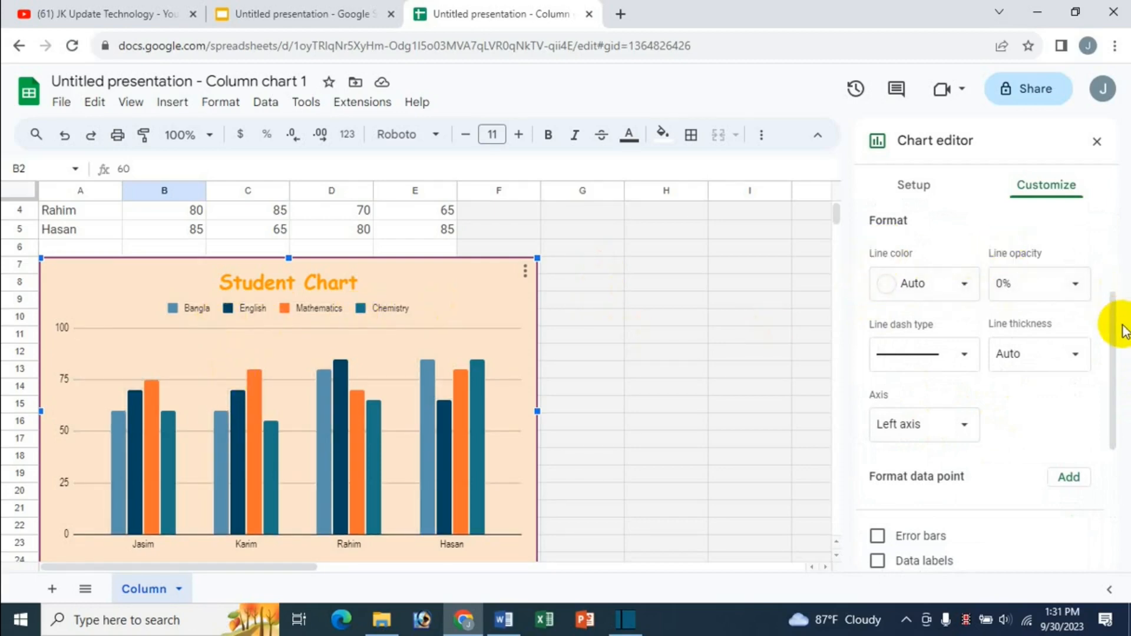
left_click_drag(1123, 330, 1113, 266)
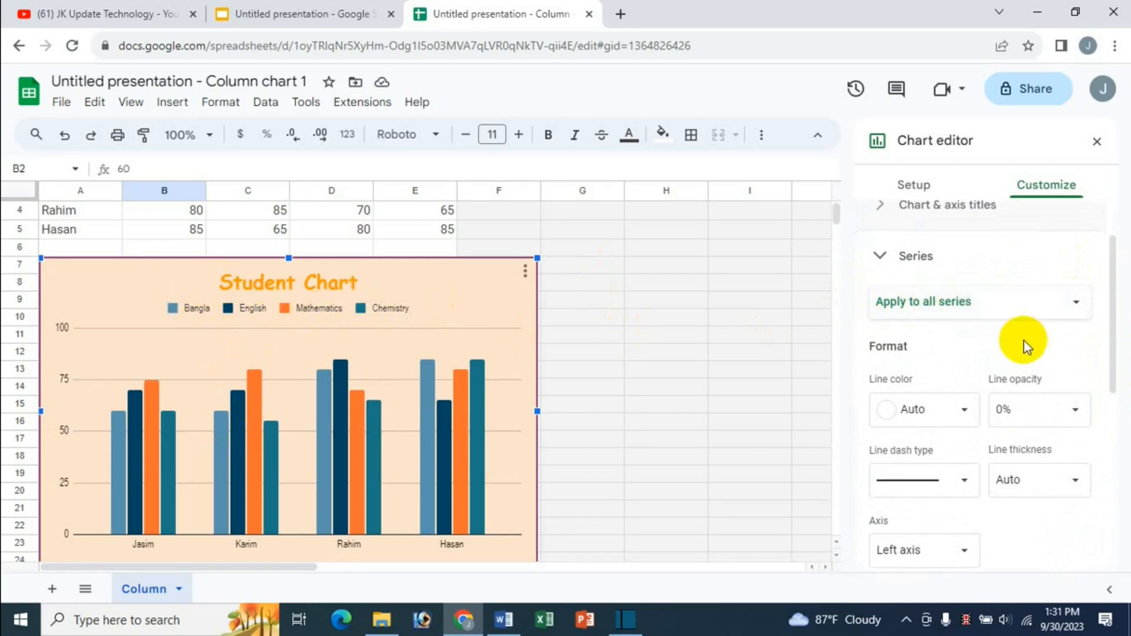
left_click(1075, 304)
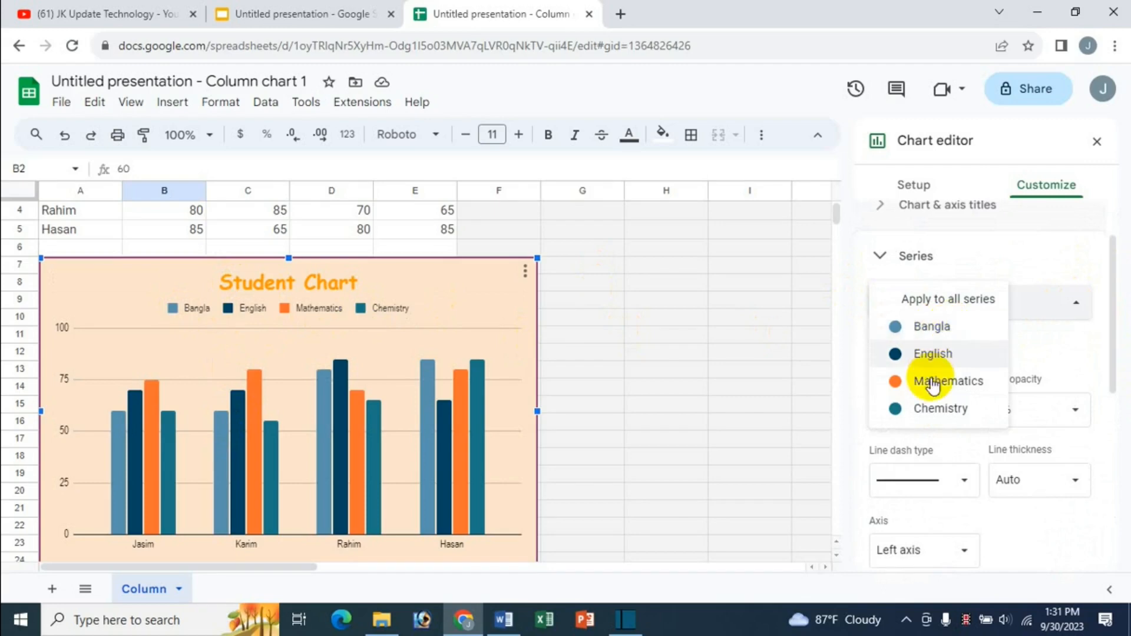
left_click(937, 298)
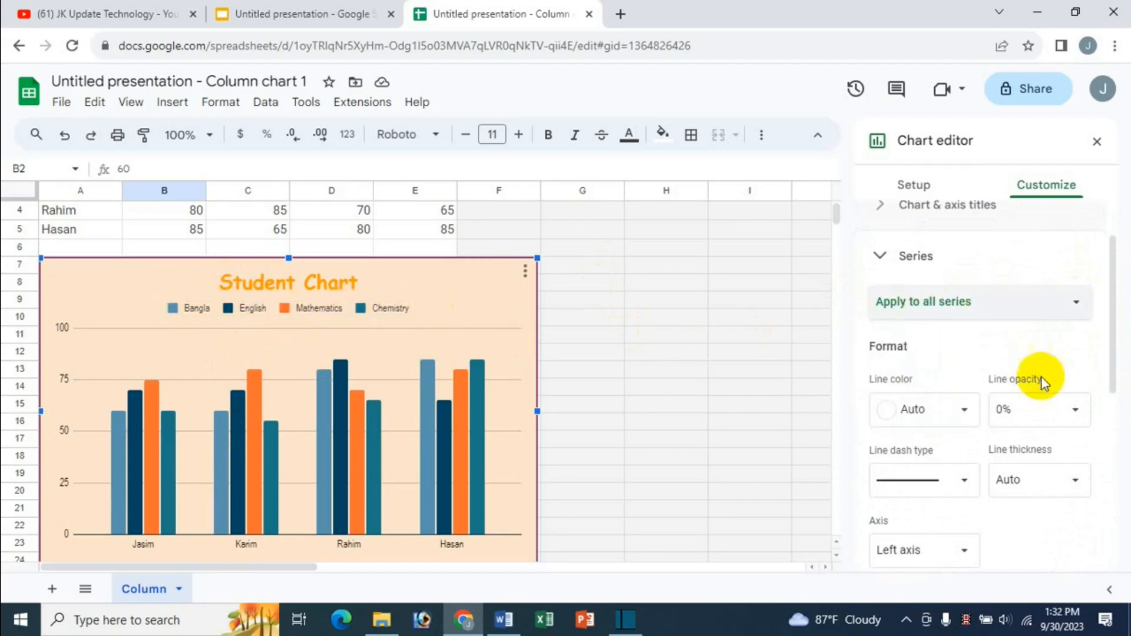
Step: Try a red line at 70% opacity on all series, and set the line color to green
left_click(957, 409)
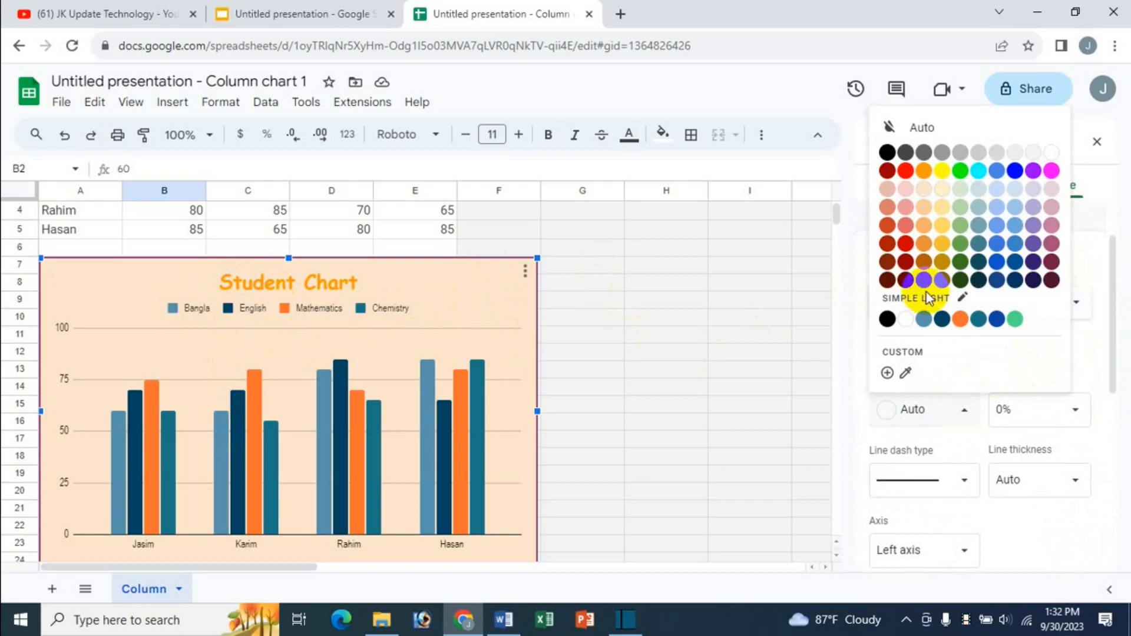
left_click(907, 172)
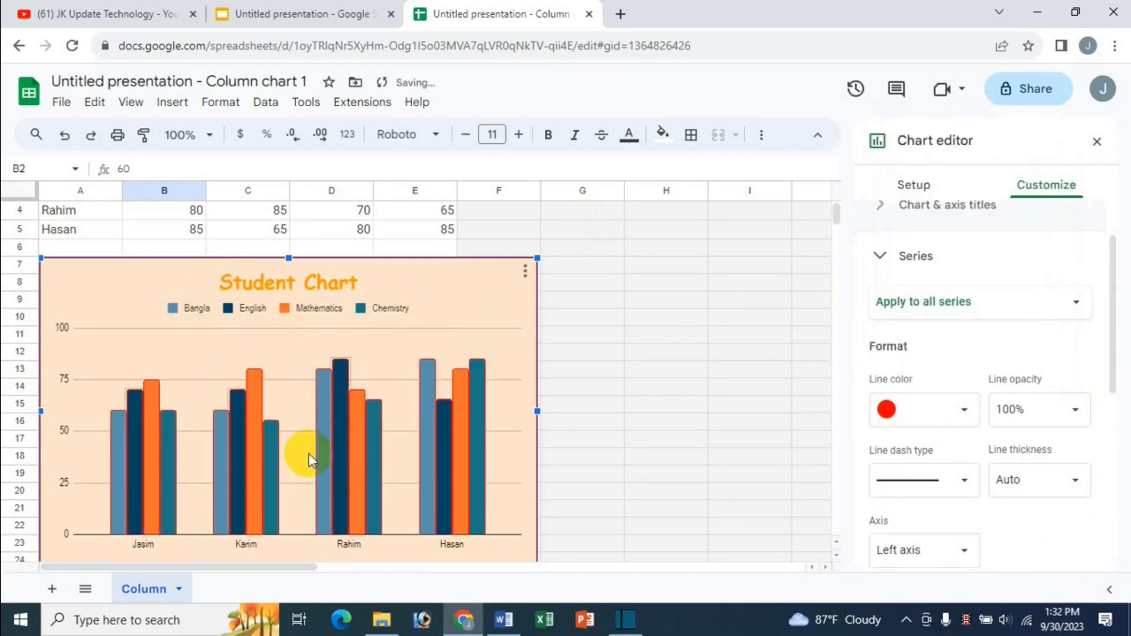
left_click(1075, 417)
left_click(1035, 318)
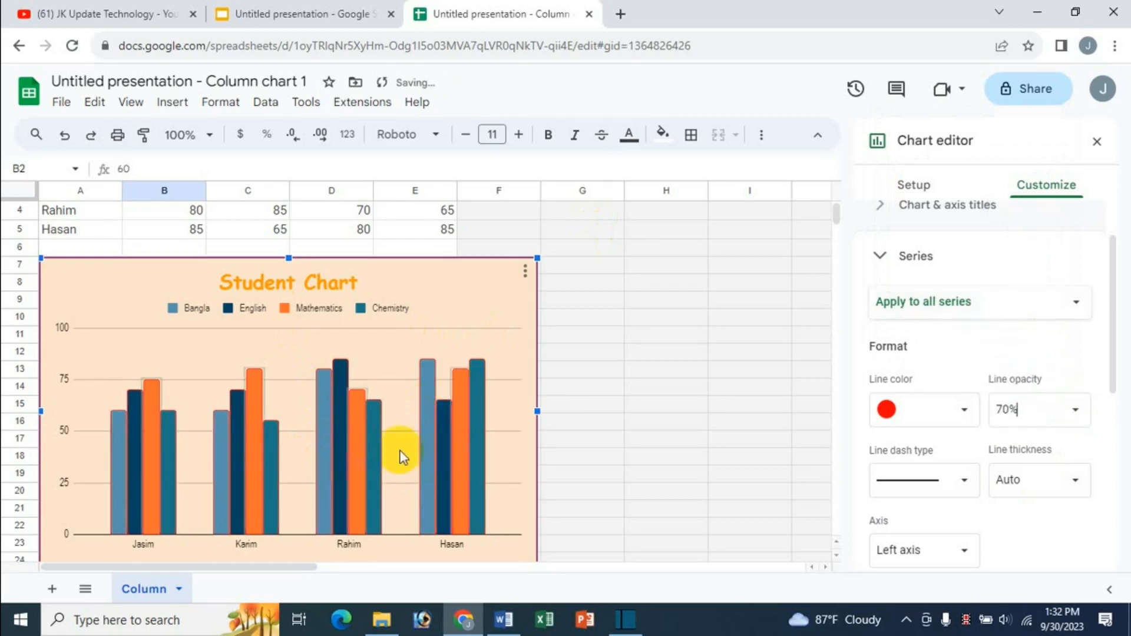
left_click(943, 408)
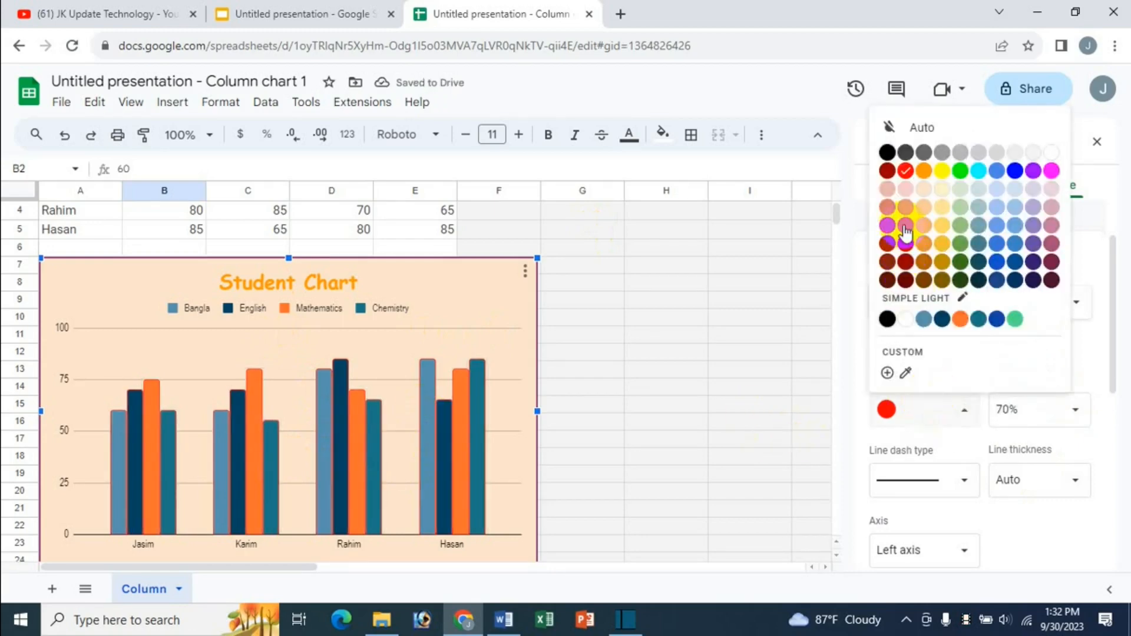
left_click(977, 170)
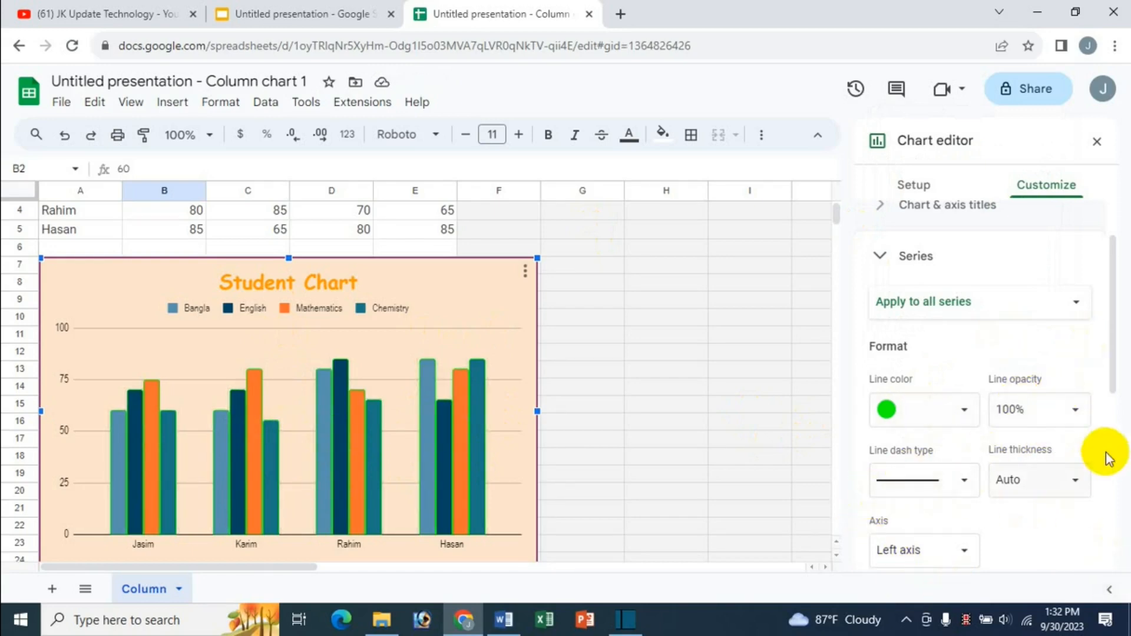
Step: Try a long-dashed line type on all series and set it back to a solid line
scroll(929, 407, "down", 1)
left_click(925, 414)
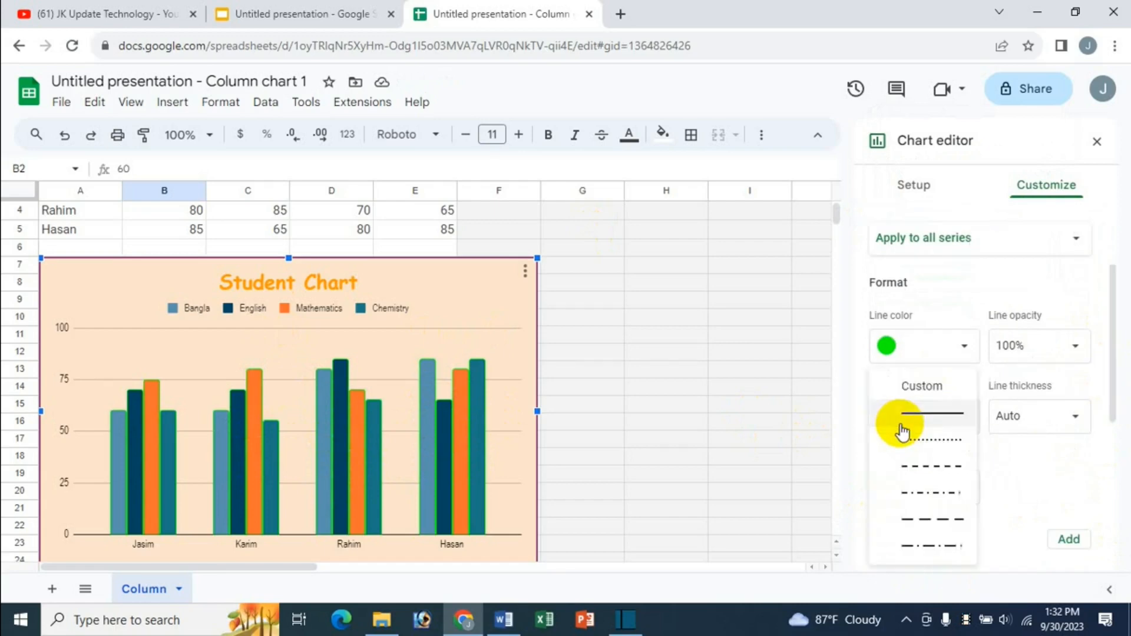
left_click(937, 519)
left_click(927, 420)
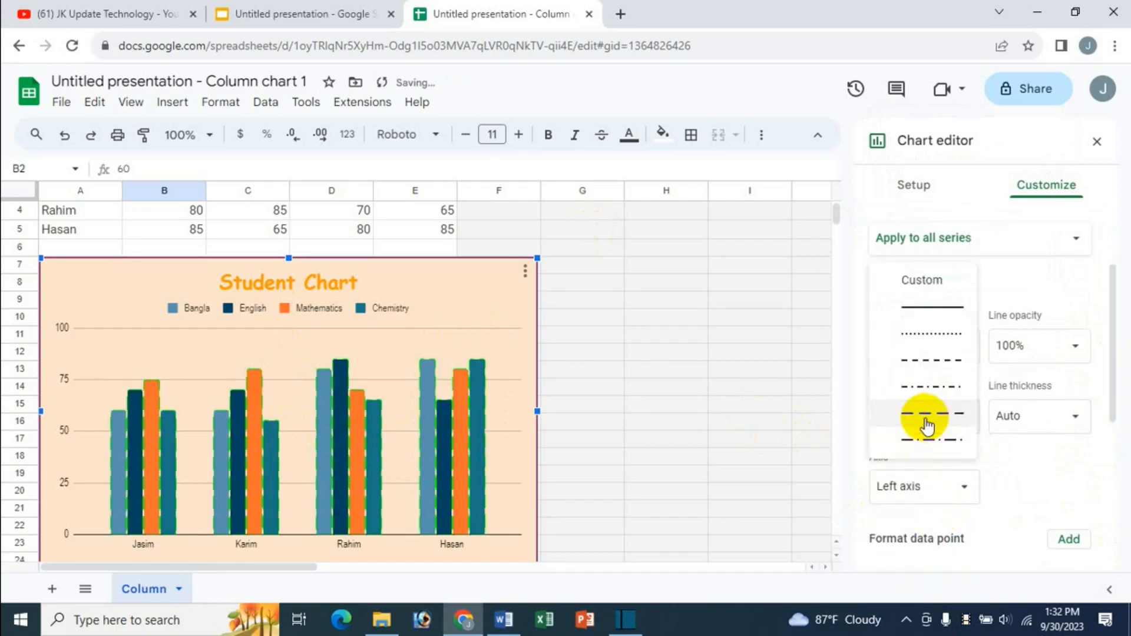
left_click(941, 320)
Step: Set the line thickness of all series to 4px
left_click(1055, 415)
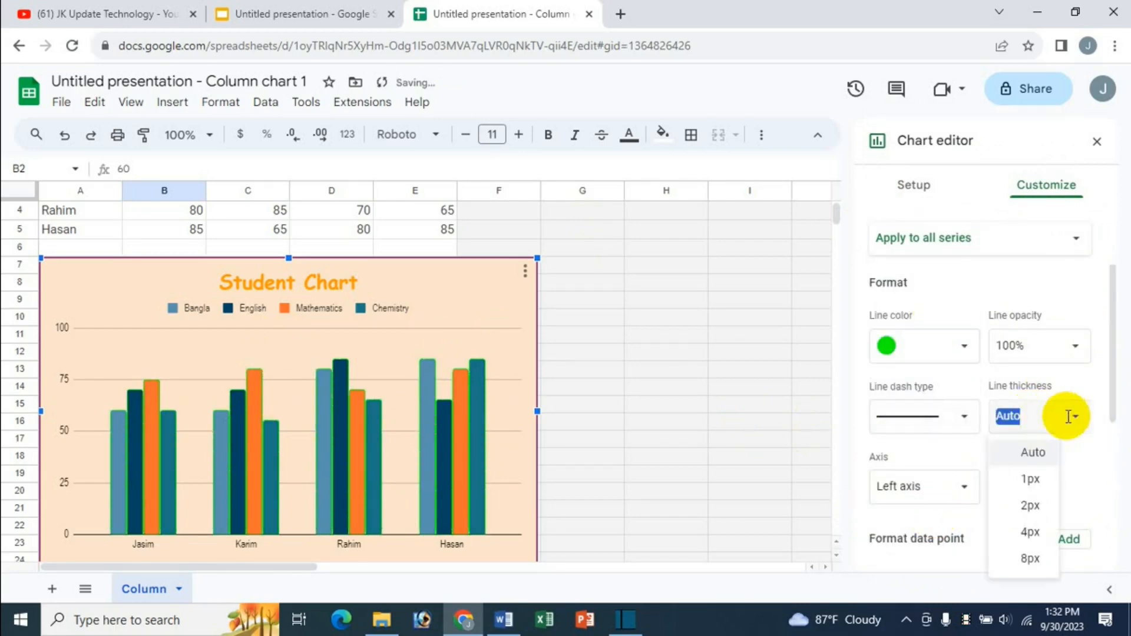
left_click(1030, 532)
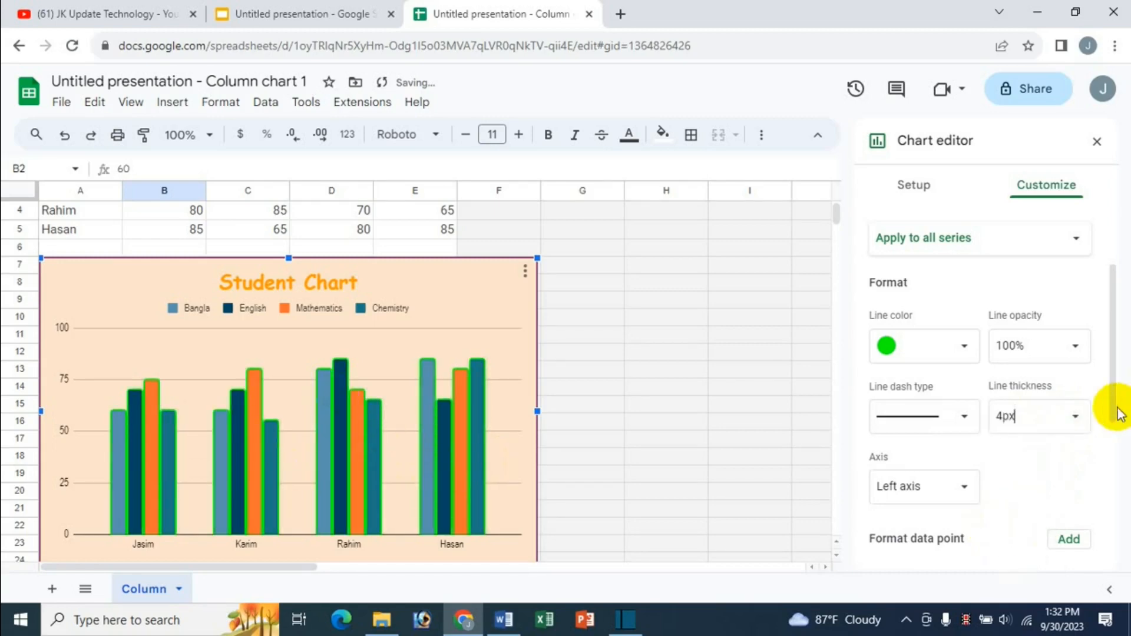
left_click_drag(1107, 391, 1119, 480)
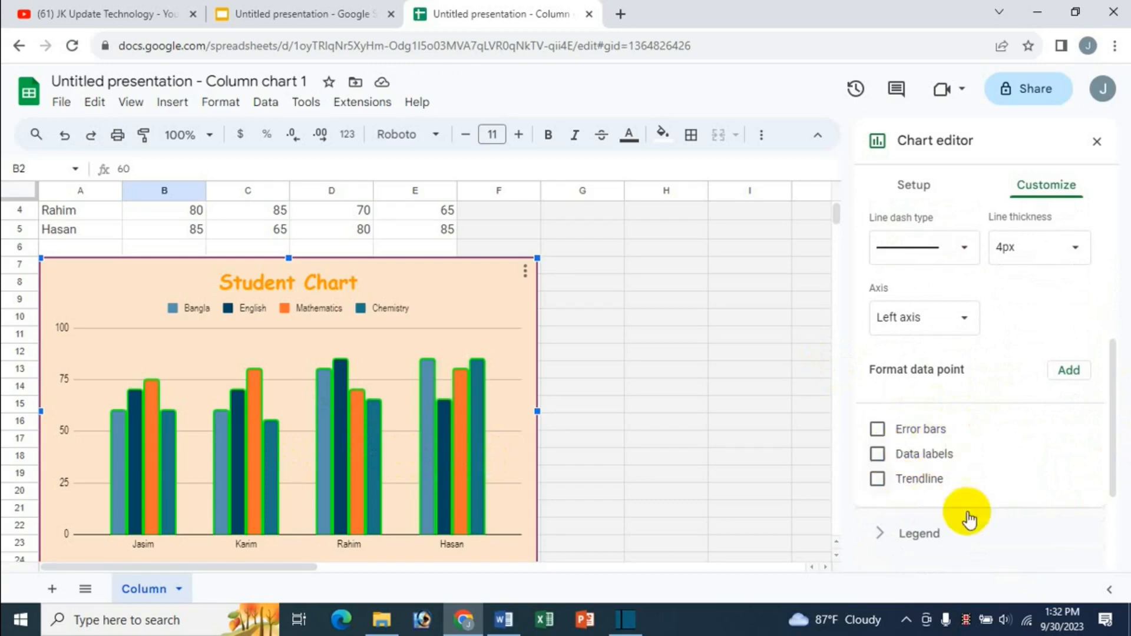
Step: Open the Legend settings, try the Right position, and set the legend position to Inside
scroll(1111, 471, "down", 3)
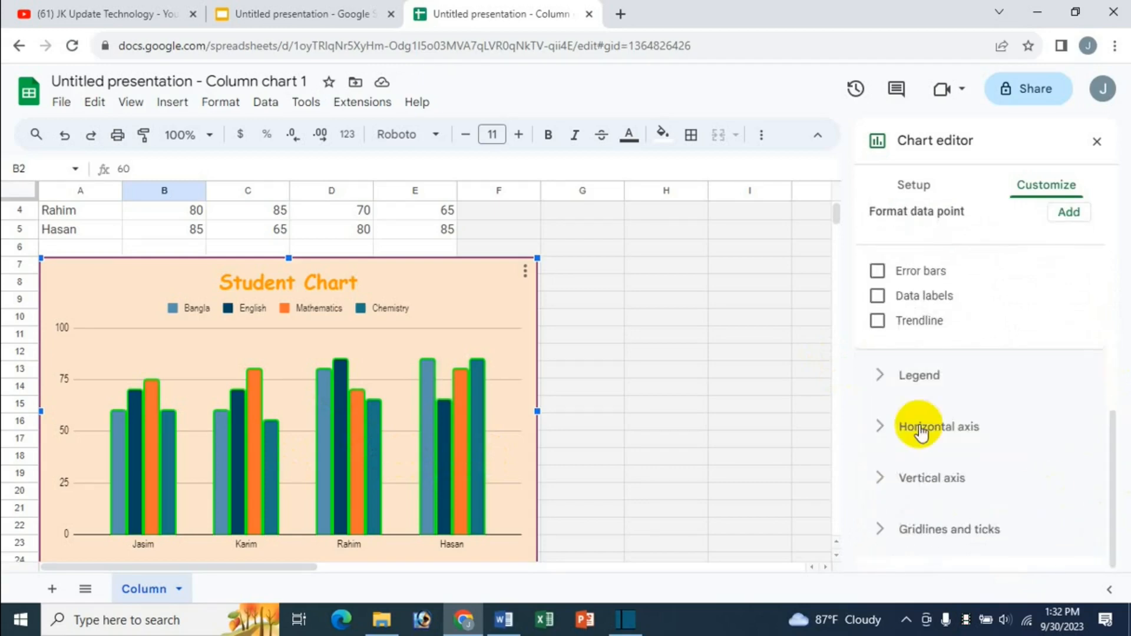
left_click(904, 376)
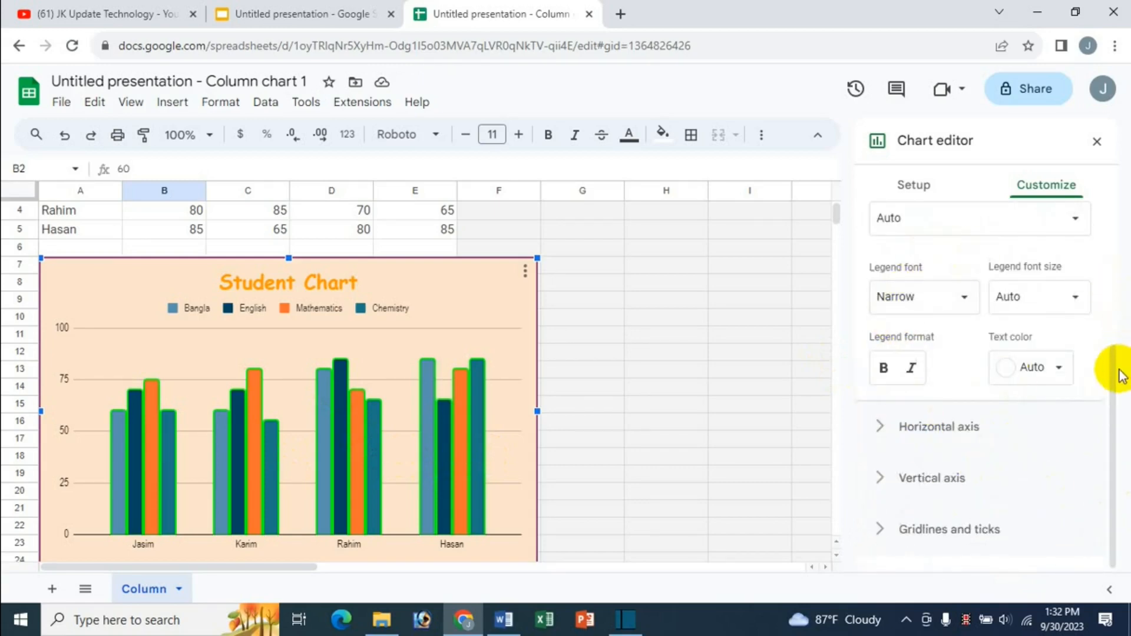
scroll(1111, 334, "up", 2)
left_click(1062, 295)
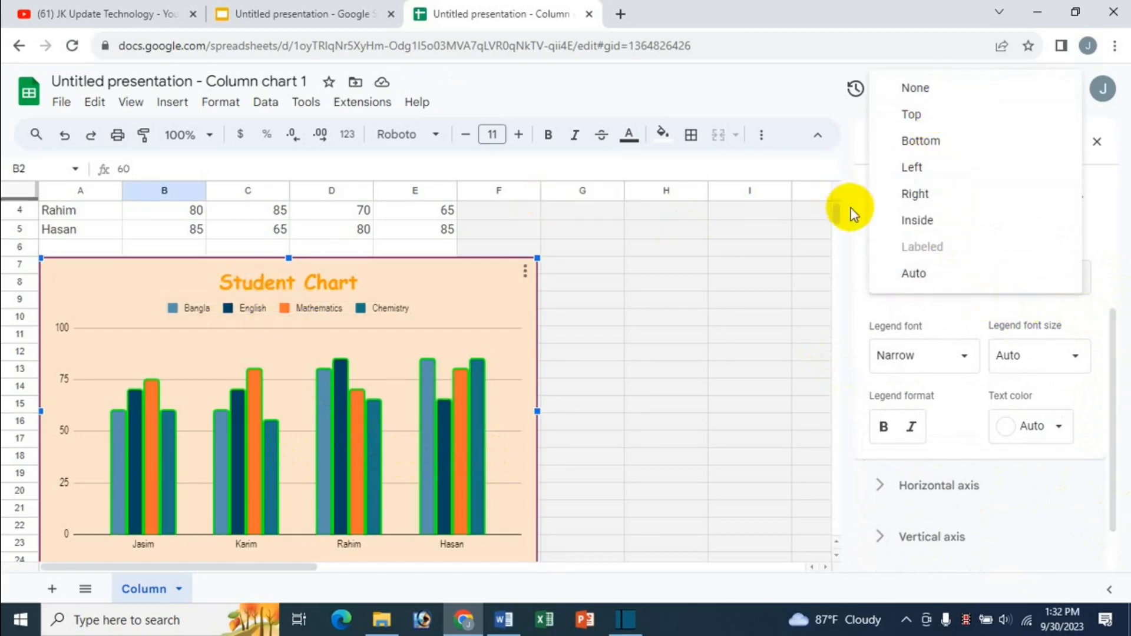
left_click(928, 196)
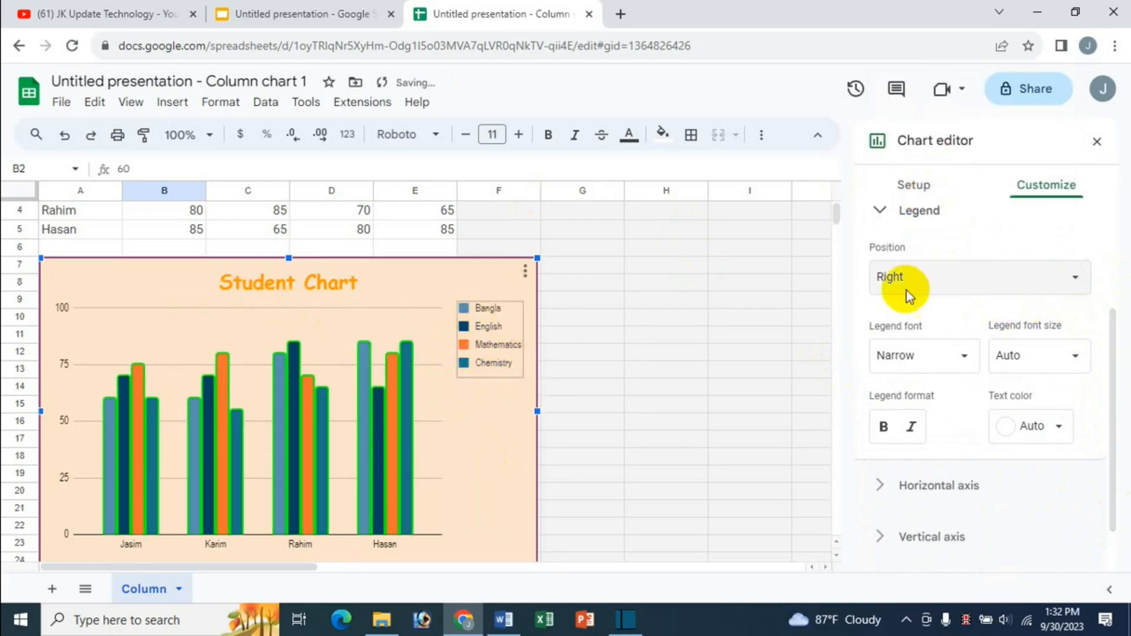
left_click(969, 285)
left_click(941, 309)
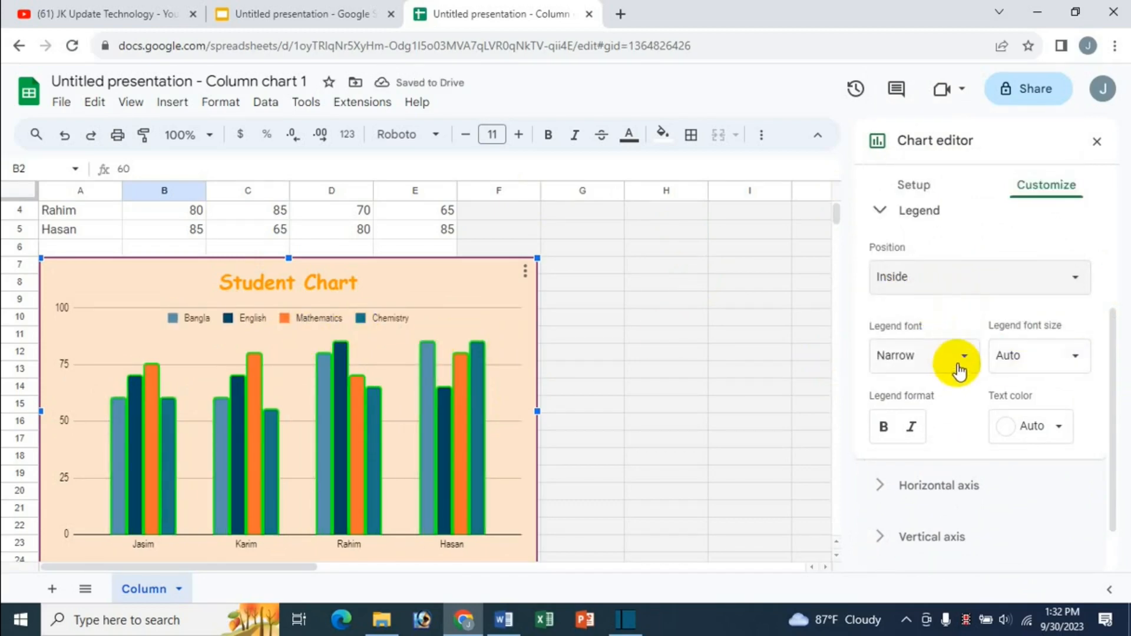
Step: Format the legend text in Garamond, size 14, bold and blue
left_click(959, 371)
left_click(931, 433)
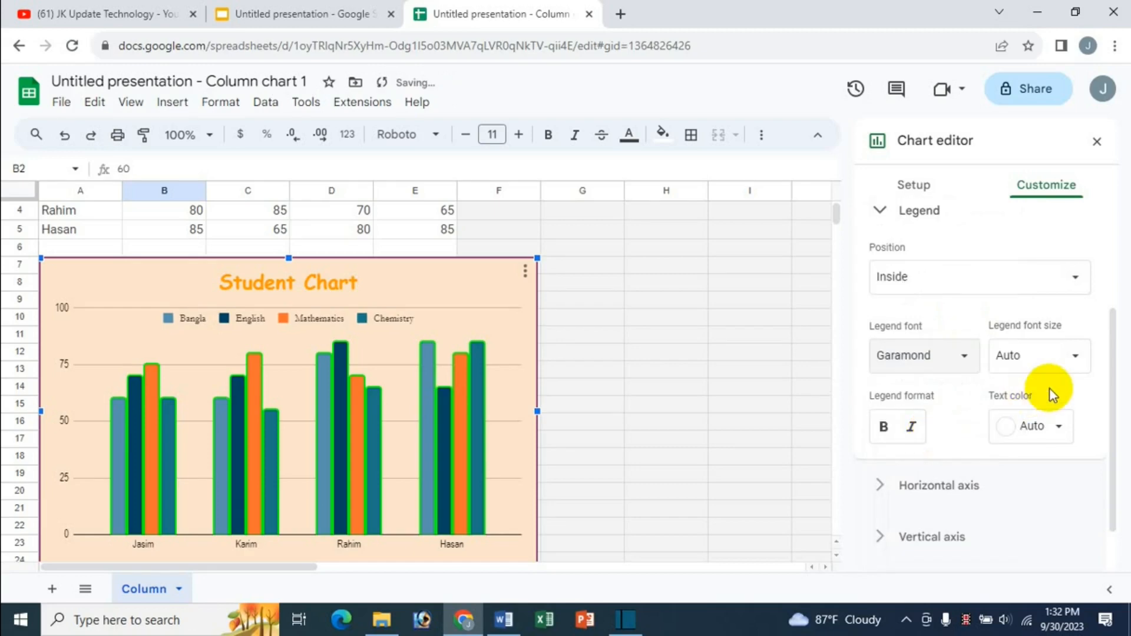
left_click(1061, 356)
left_click(1023, 472)
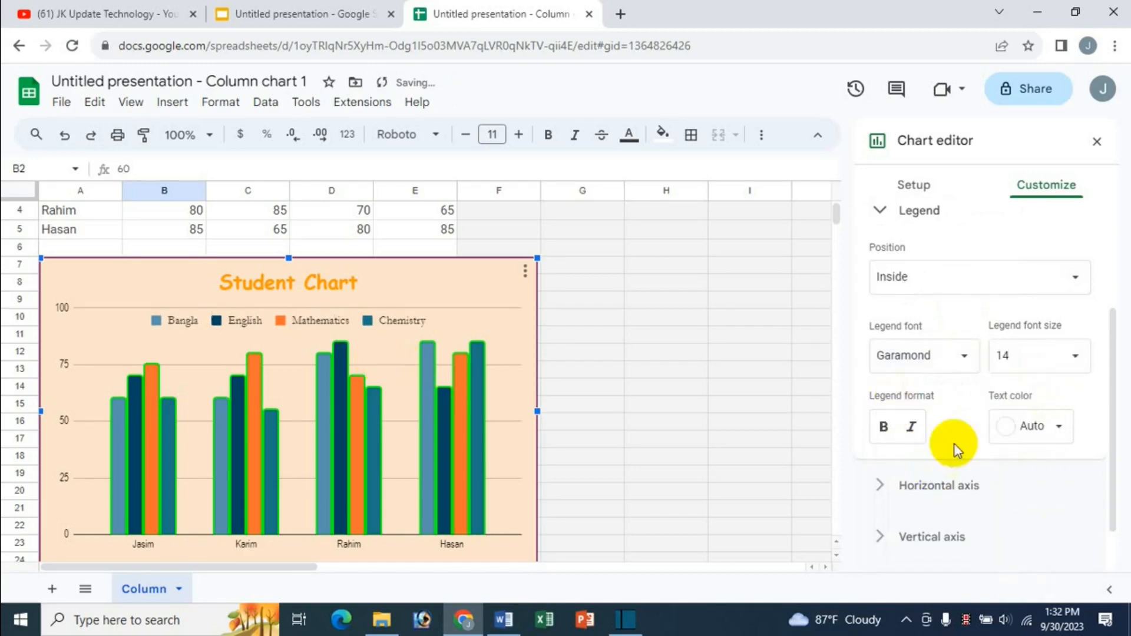
left_click(885, 427)
left_click(1060, 428)
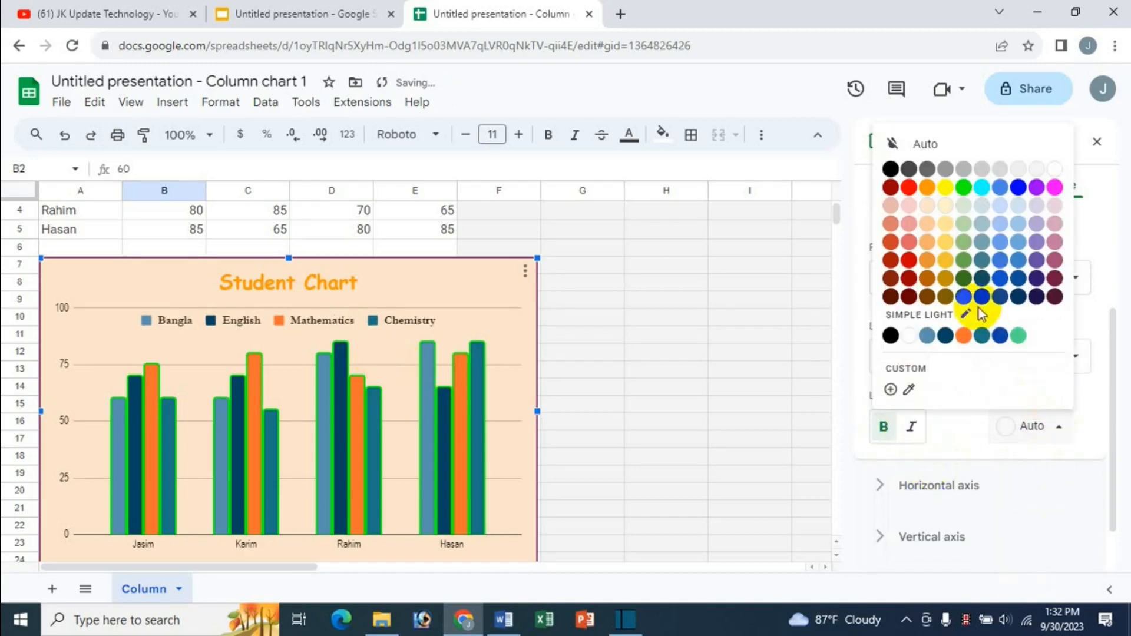
left_click(1019, 189)
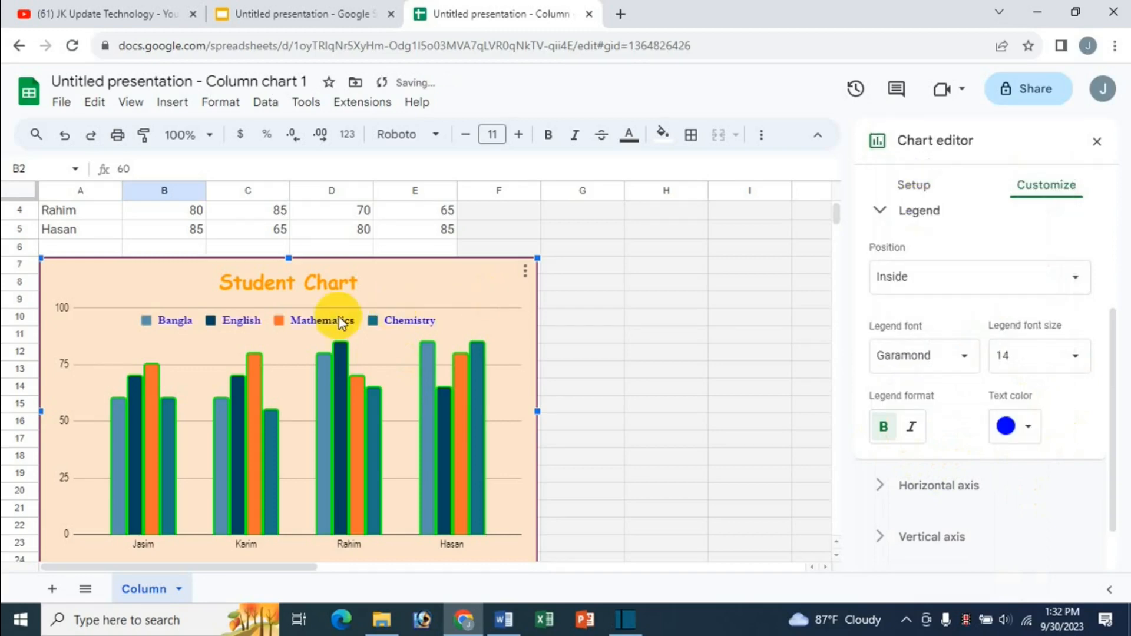
Step: Format the horizontal axis labels in Tahoma, size 20 and bold
scroll(1111, 471, "down", 1)
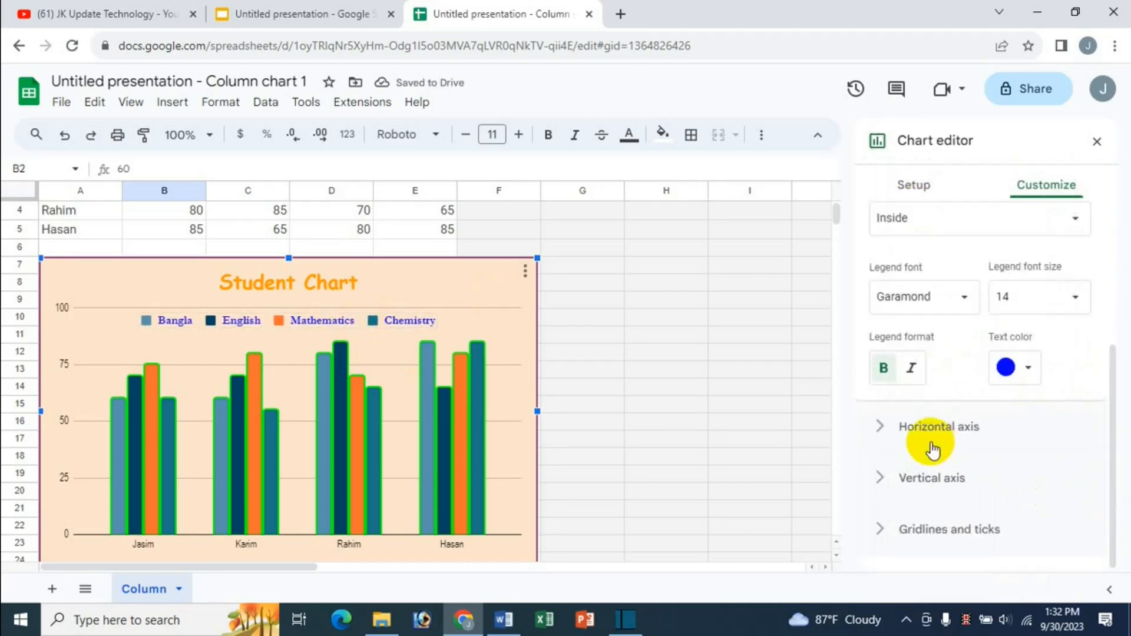
left_click(933, 437)
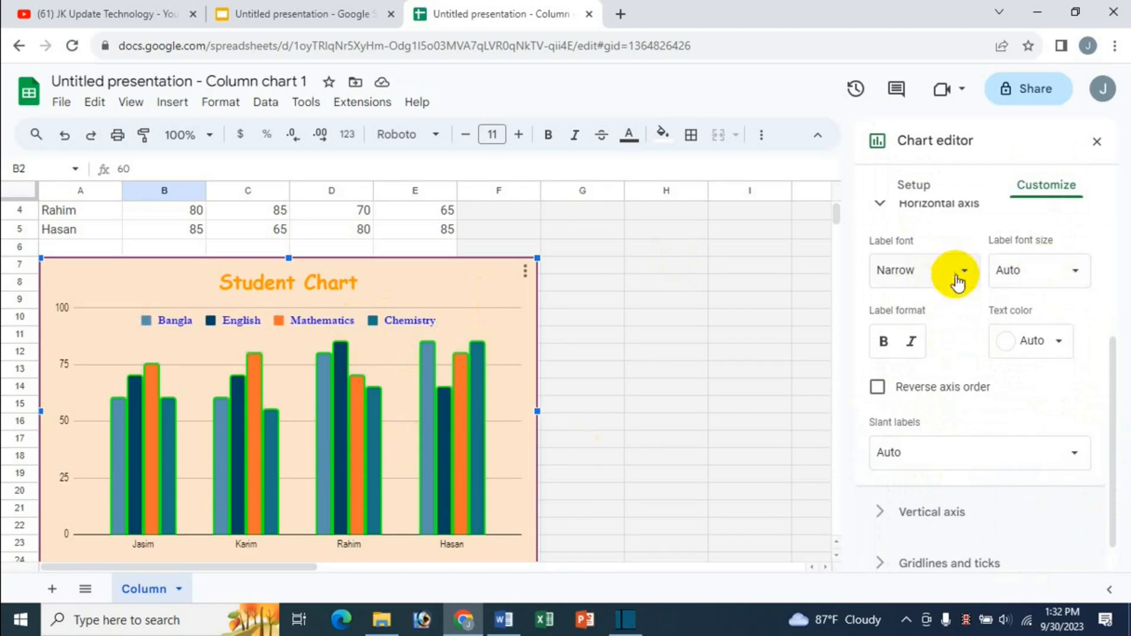
left_click(941, 270)
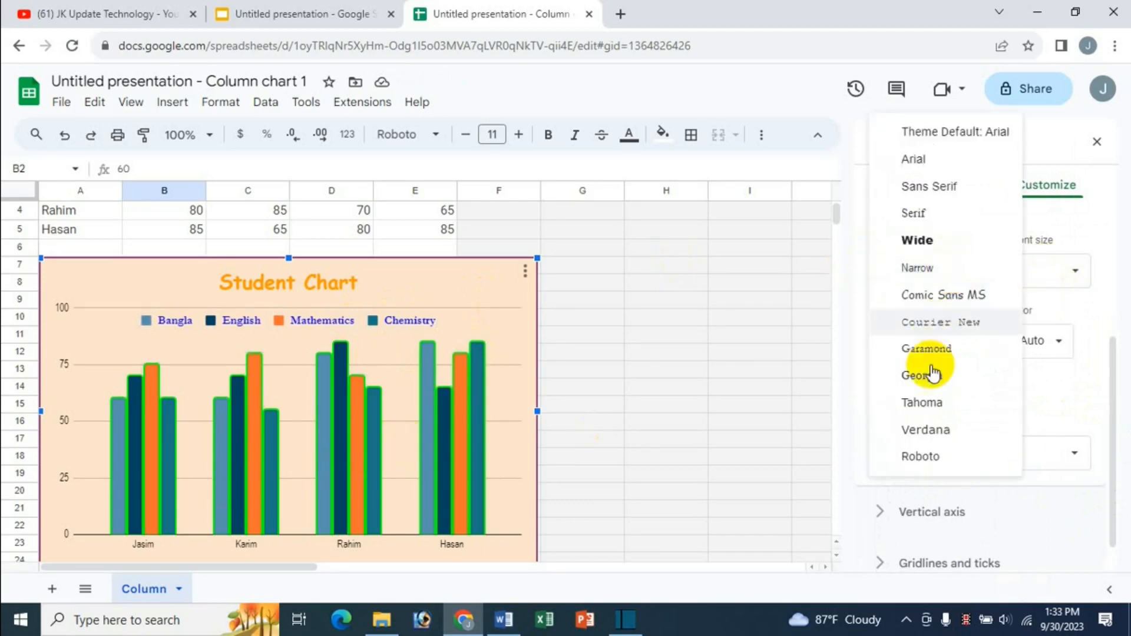
left_click(924, 401)
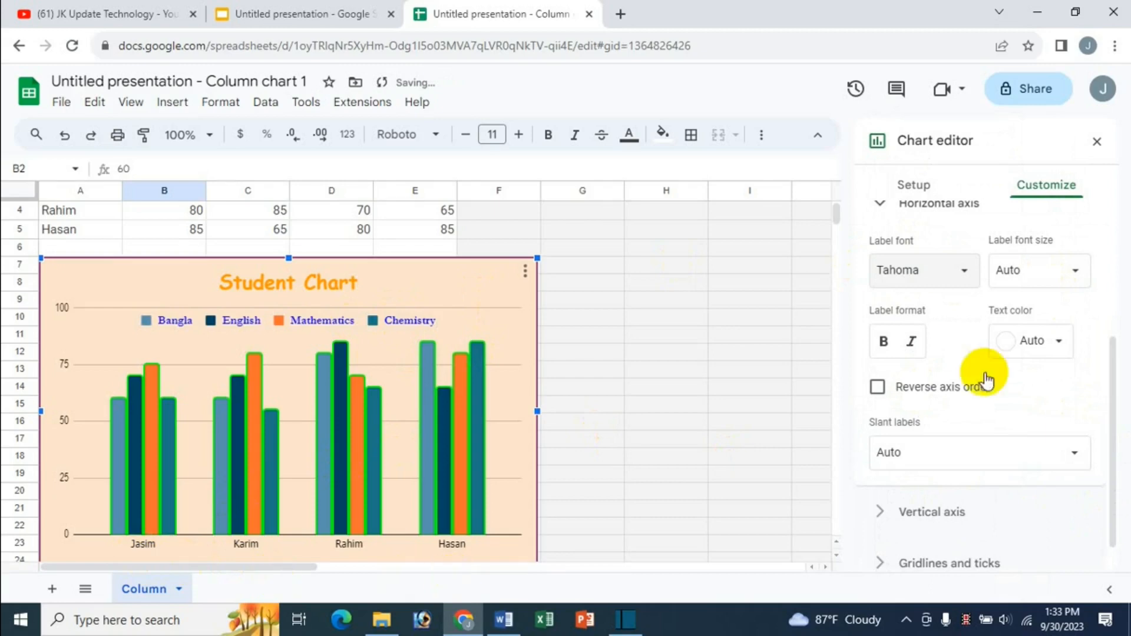
left_click(1069, 271)
left_click(1023, 465)
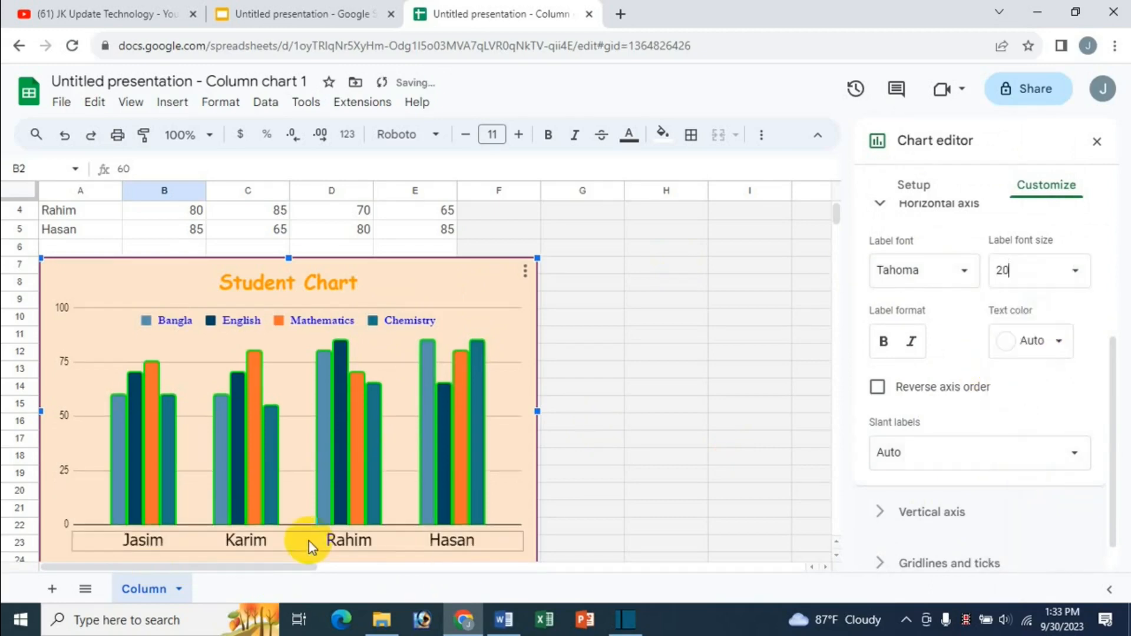
left_click(893, 345)
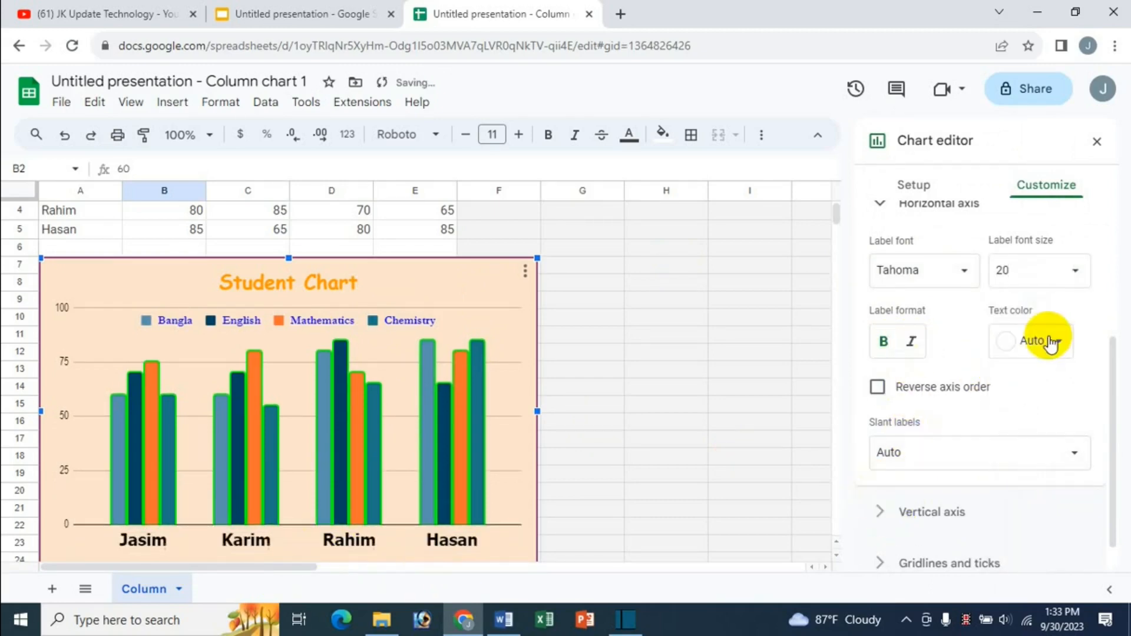
Step: Try green text on the horizontal axis labels, and set their color to magenta
left_click(1054, 353)
left_click(955, 430)
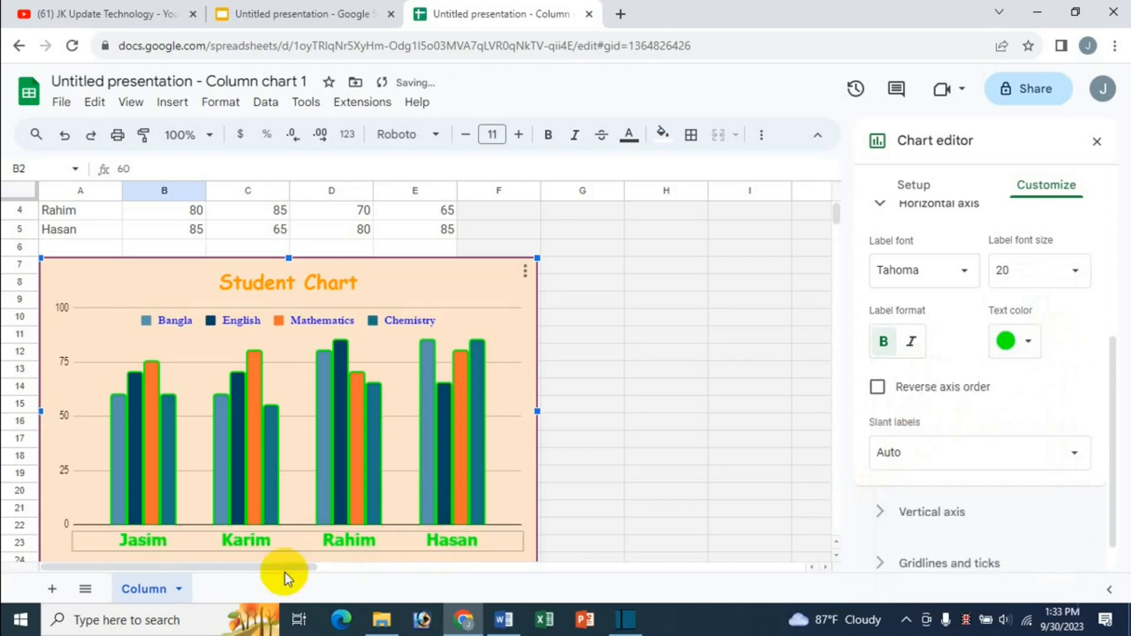
left_click(1033, 342)
left_click(1024, 427)
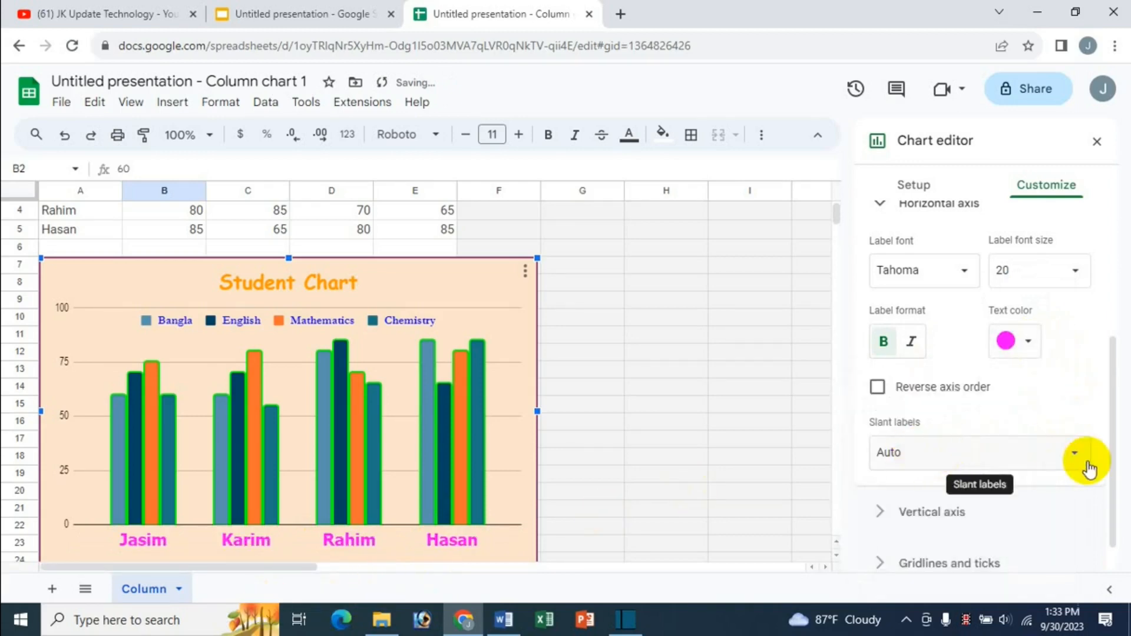
Step: Format the vertical axis labels in Garamond, size 20, bold and dark red
scroll(1104, 448, "down", 1)
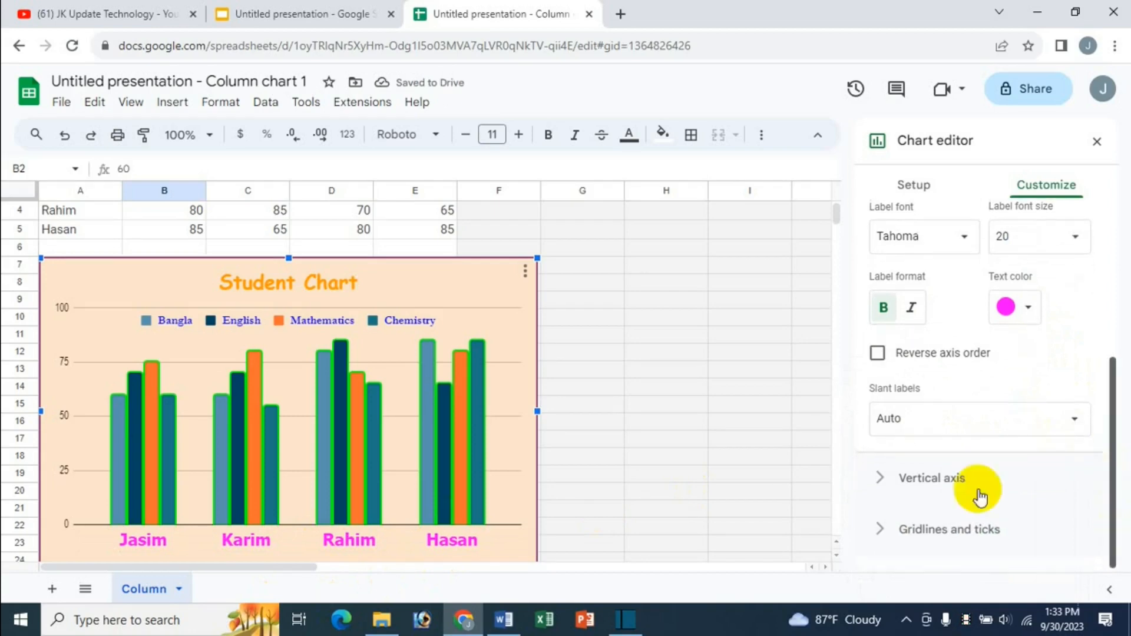
left_click(935, 479)
left_click(966, 292)
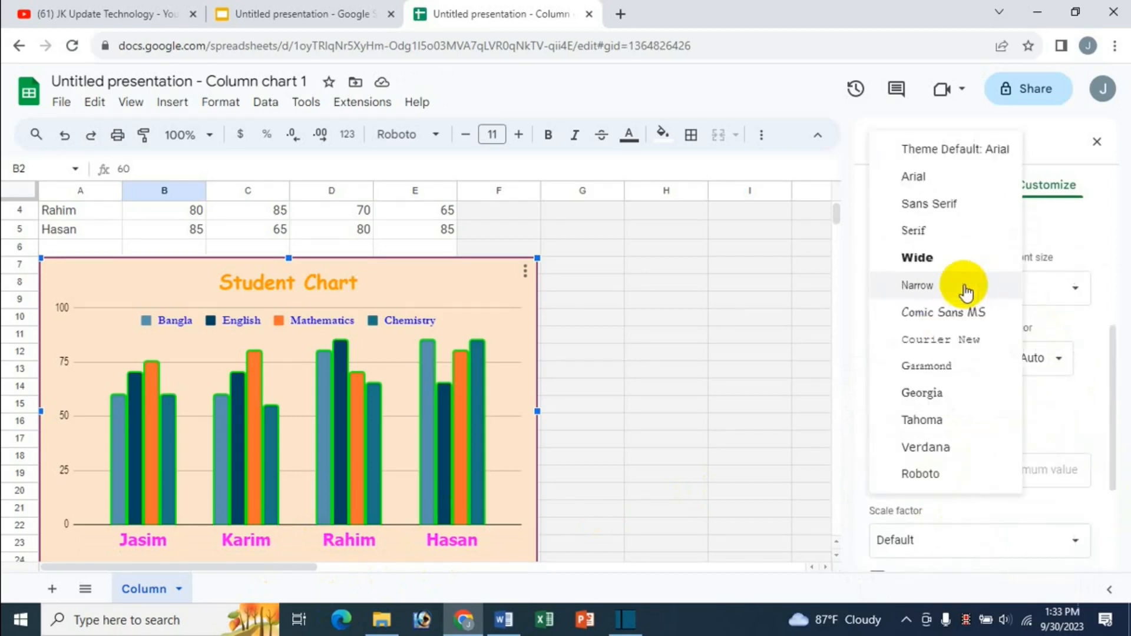
left_click(934, 370)
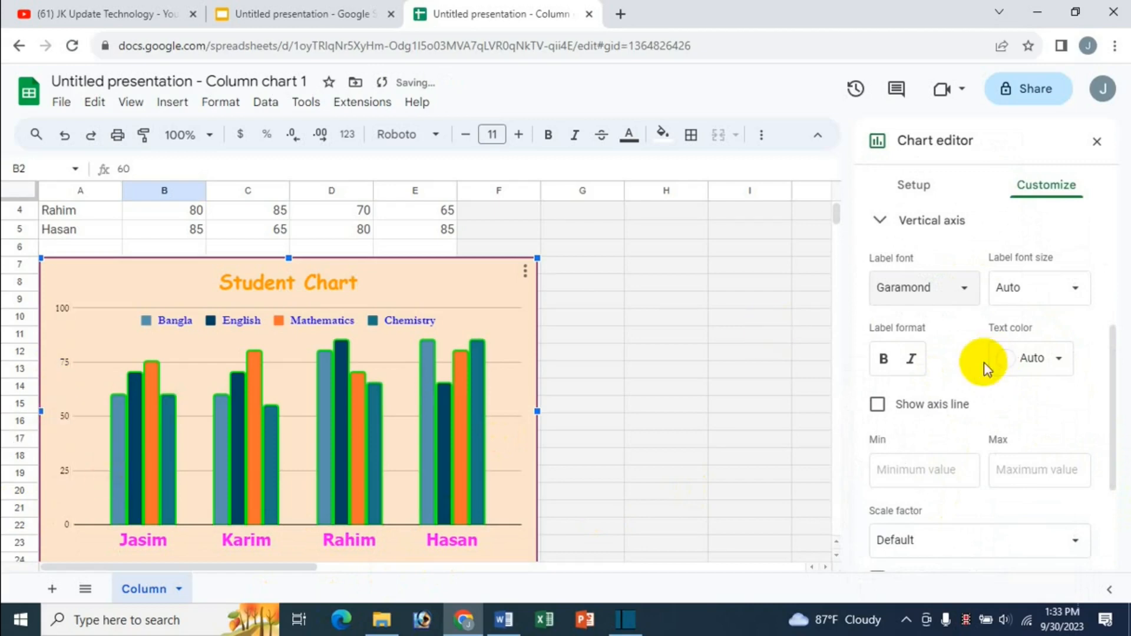
left_click(1074, 291)
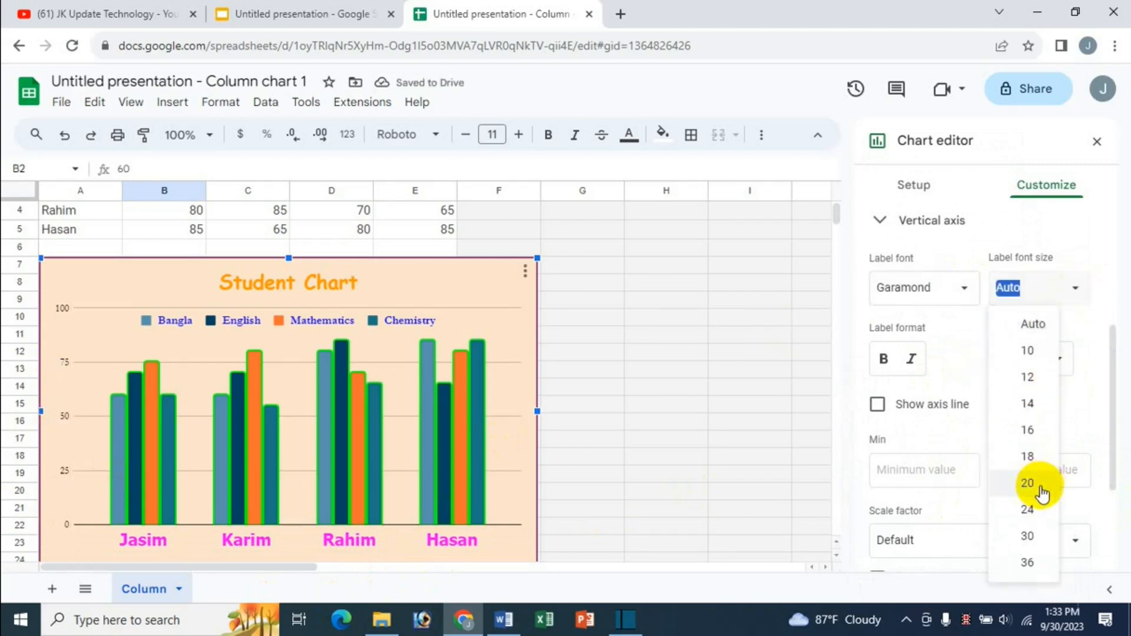
left_click(1030, 485)
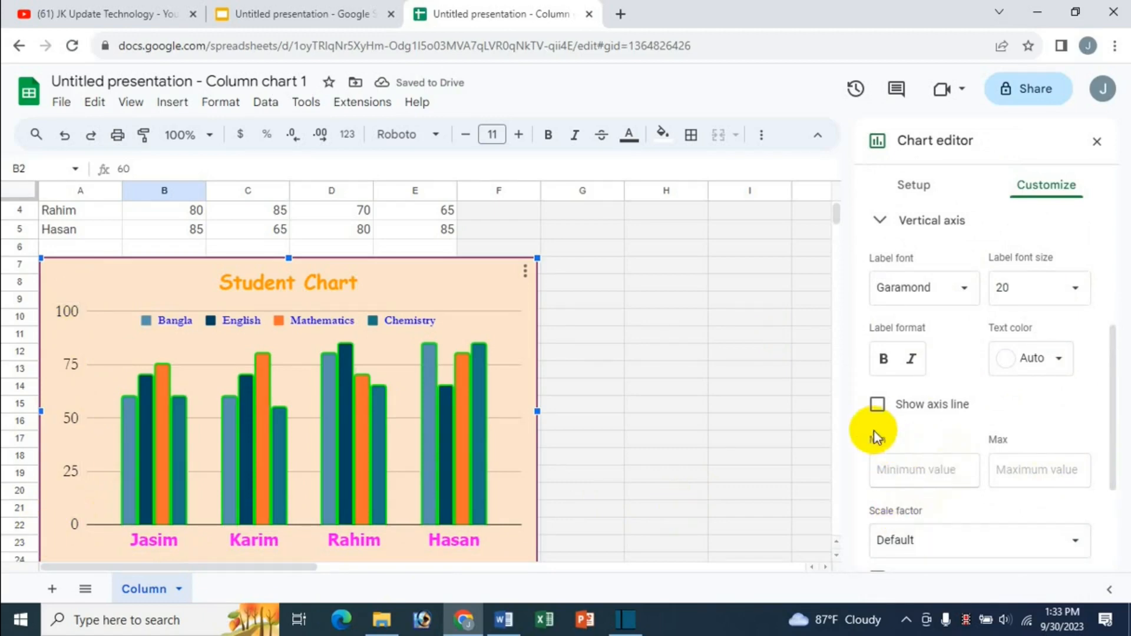
left_click(884, 359)
left_click(1049, 364)
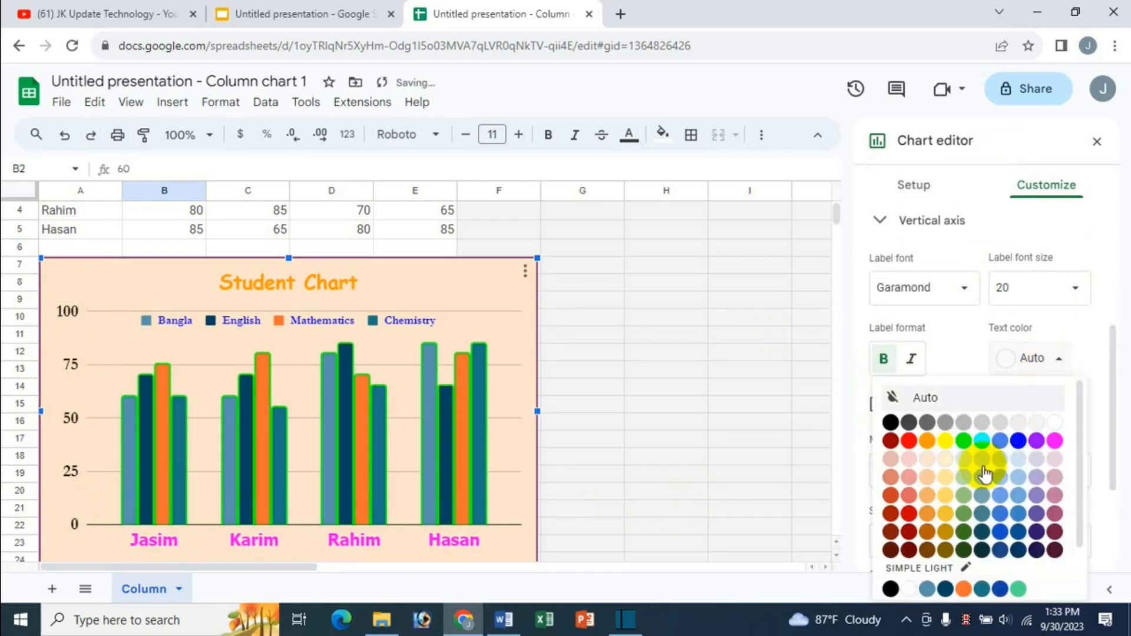
left_click(892, 442)
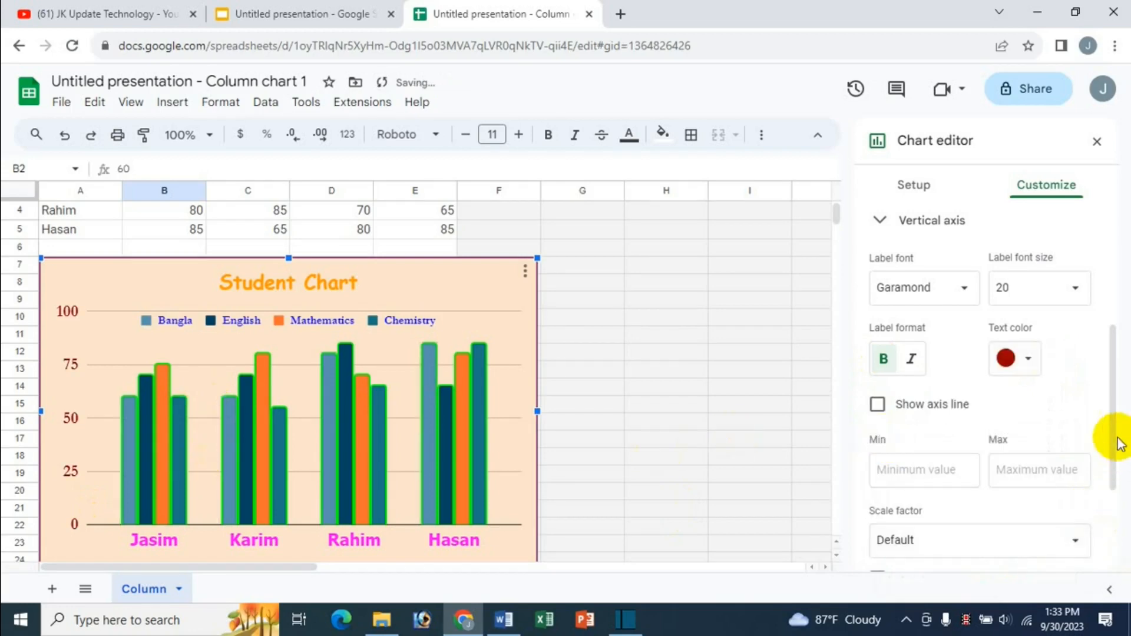
Step: Look through the remaining vertical axis options and the Gridlines and ticks settings, and close the chart editor
scroll(1119, 445, "down", 3)
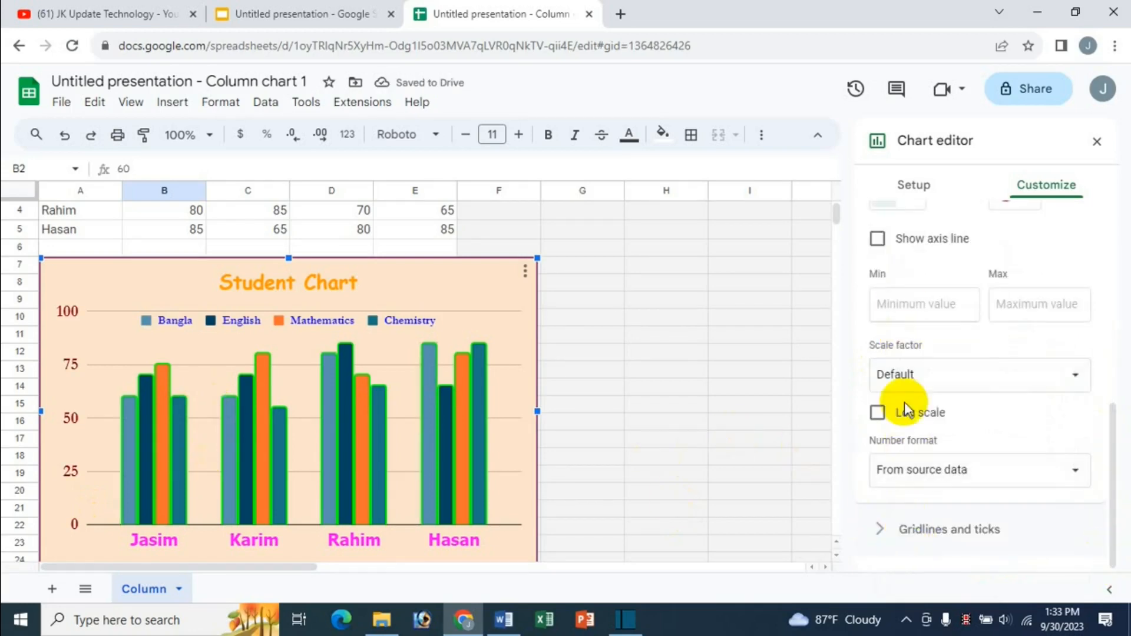
left_click(946, 537)
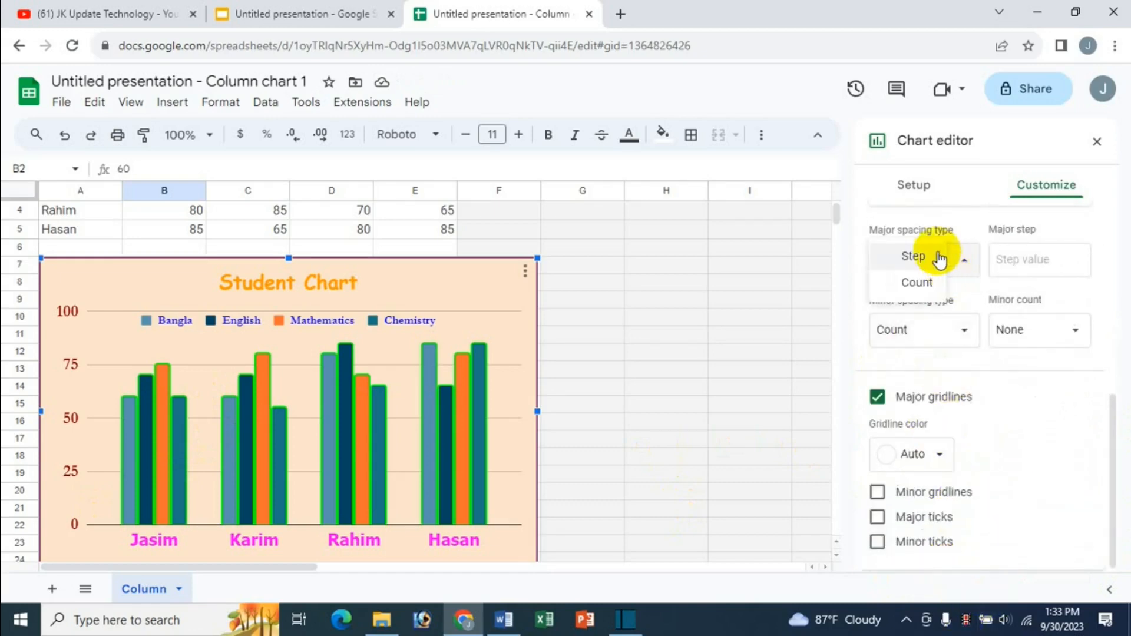
left_click(967, 175)
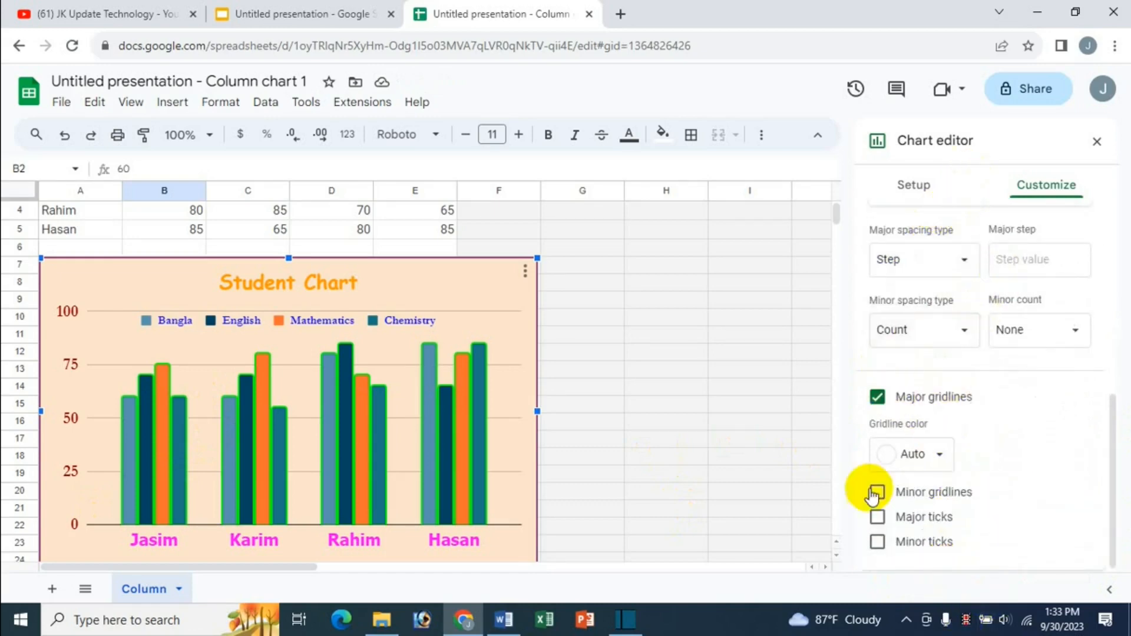
left_click_drag(1109, 417, 1043, 181)
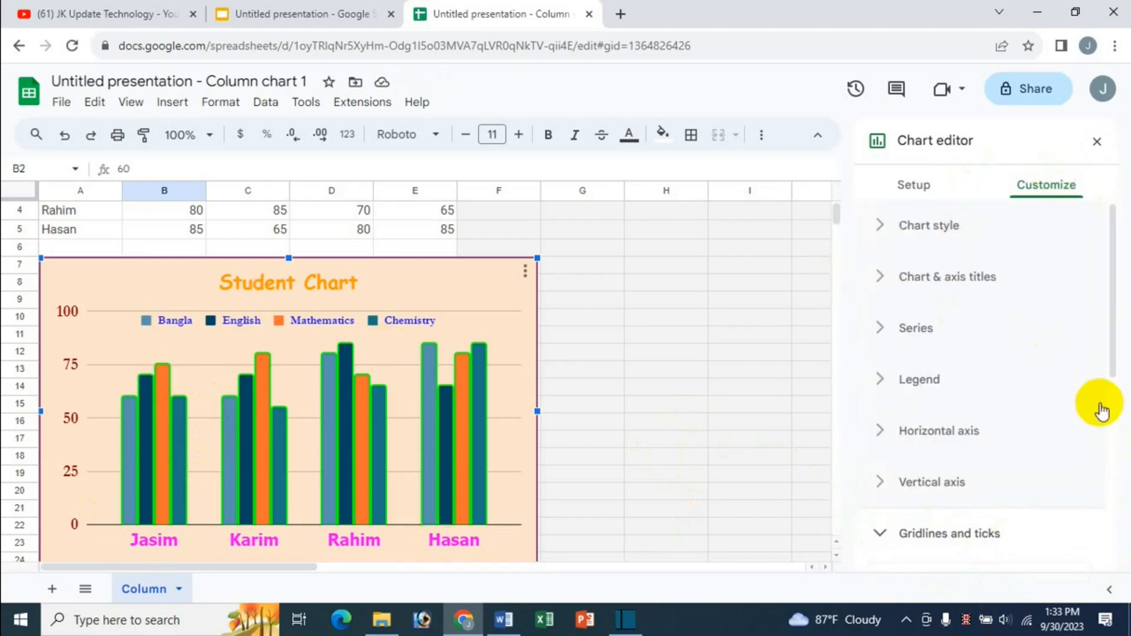
left_click(1099, 144)
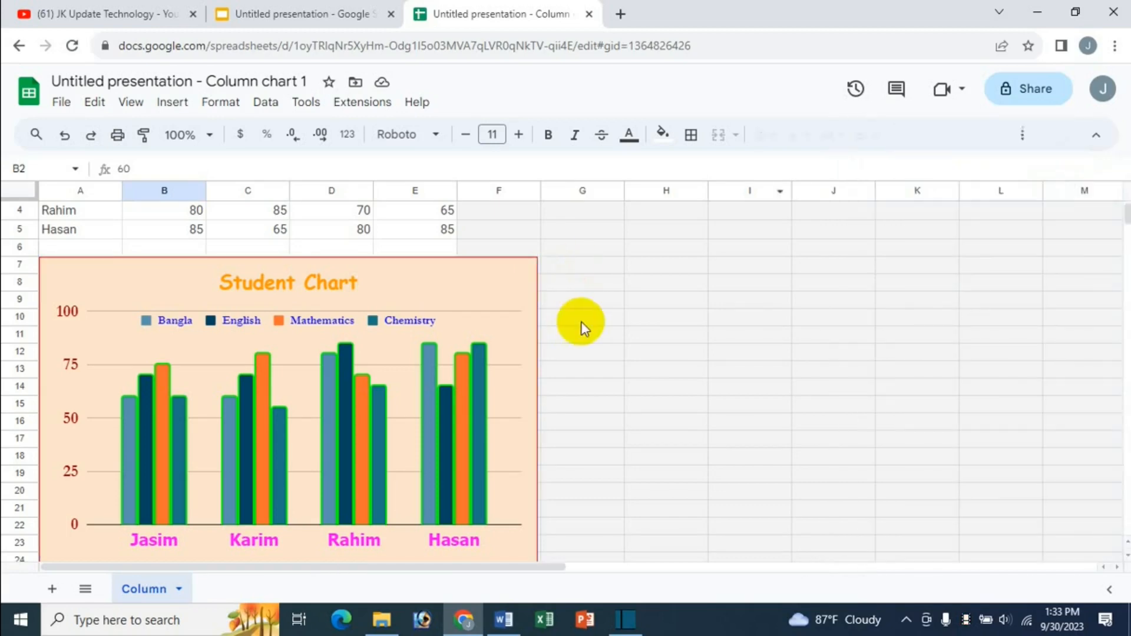
Step: Review the commands available for the chart, such as deleting, downloading, publishing and copying, and dismiss the list without choosing one
left_click(472, 289)
left_click(526, 273)
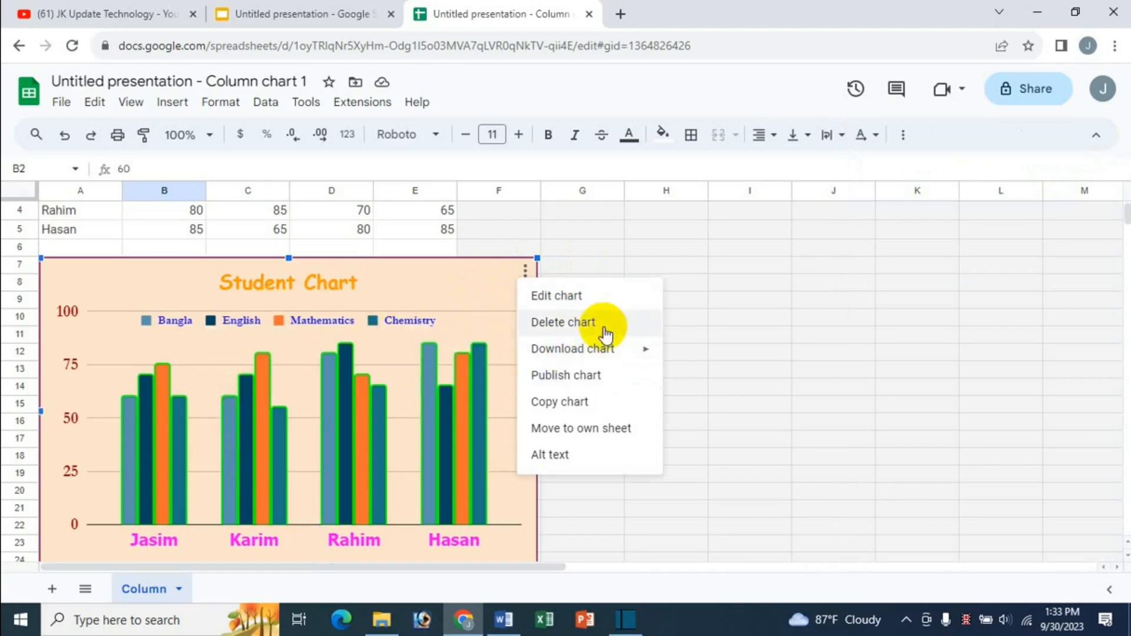
mouse_move(601, 348)
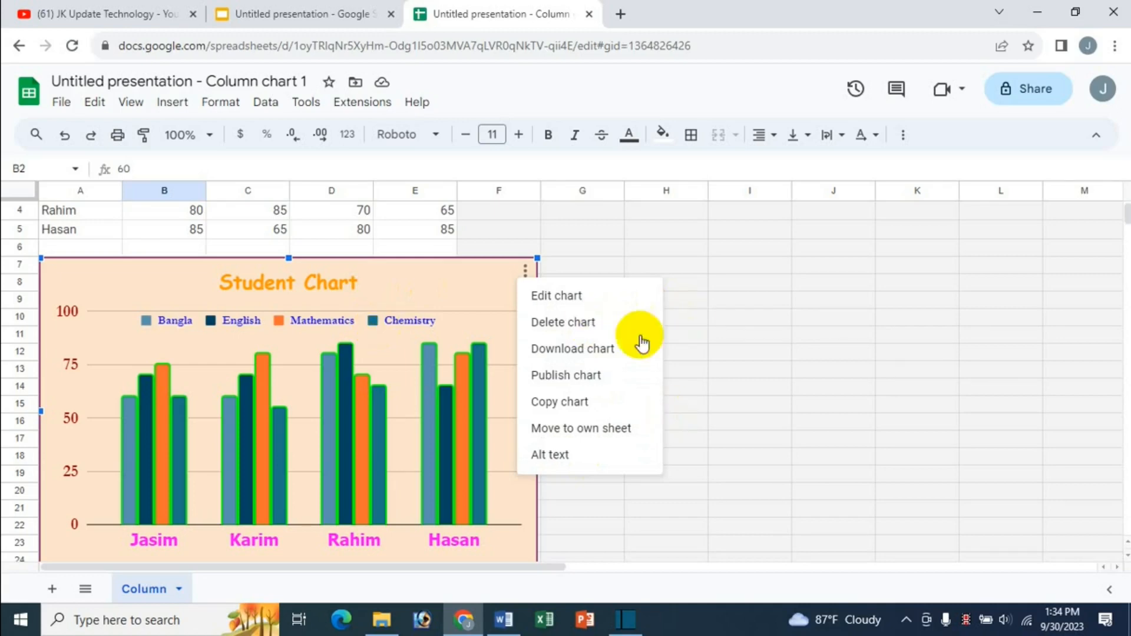
left_click(399, 281)
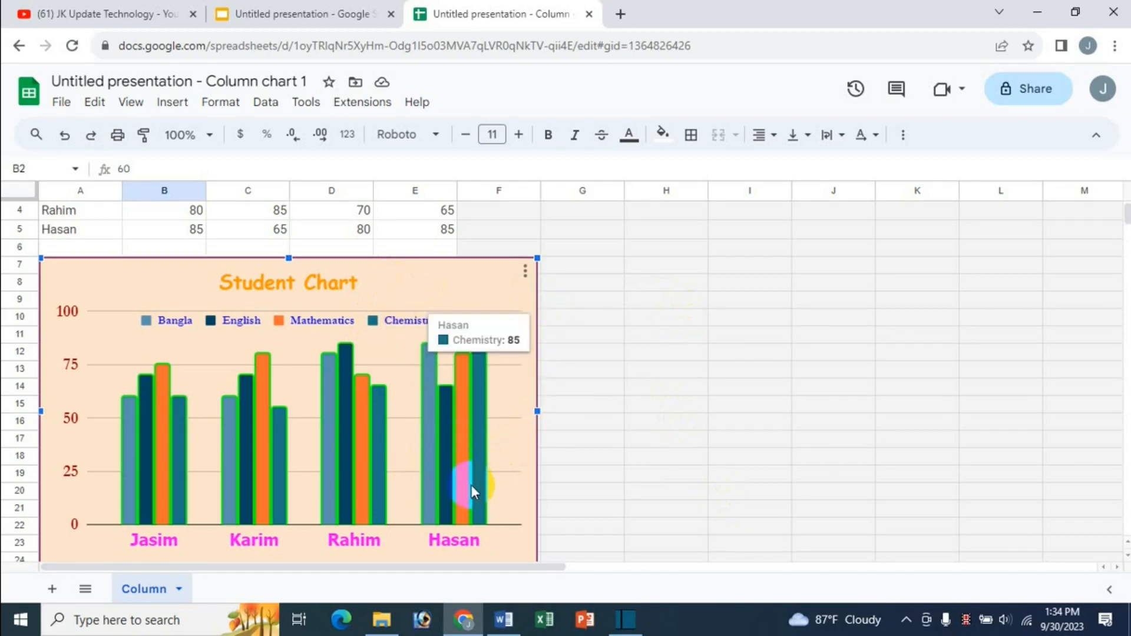
Step: Review the commands available for the Column sheet, including copying it to another spreadsheet, and dismiss them without choosing one
scroll(472, 486, "down", 2)
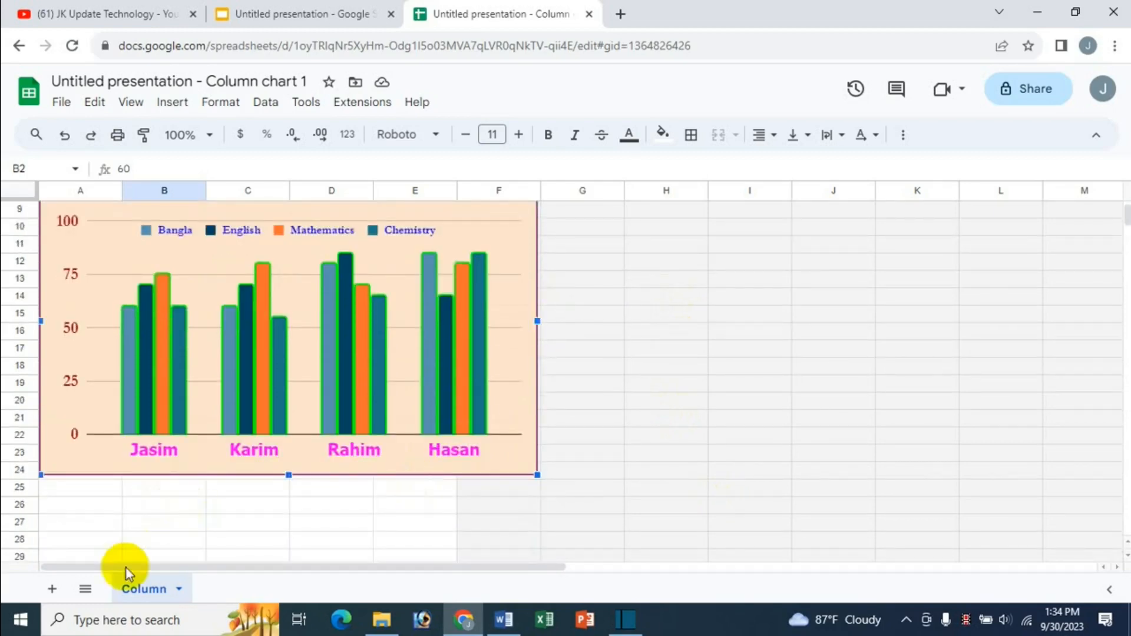
left_click(176, 590)
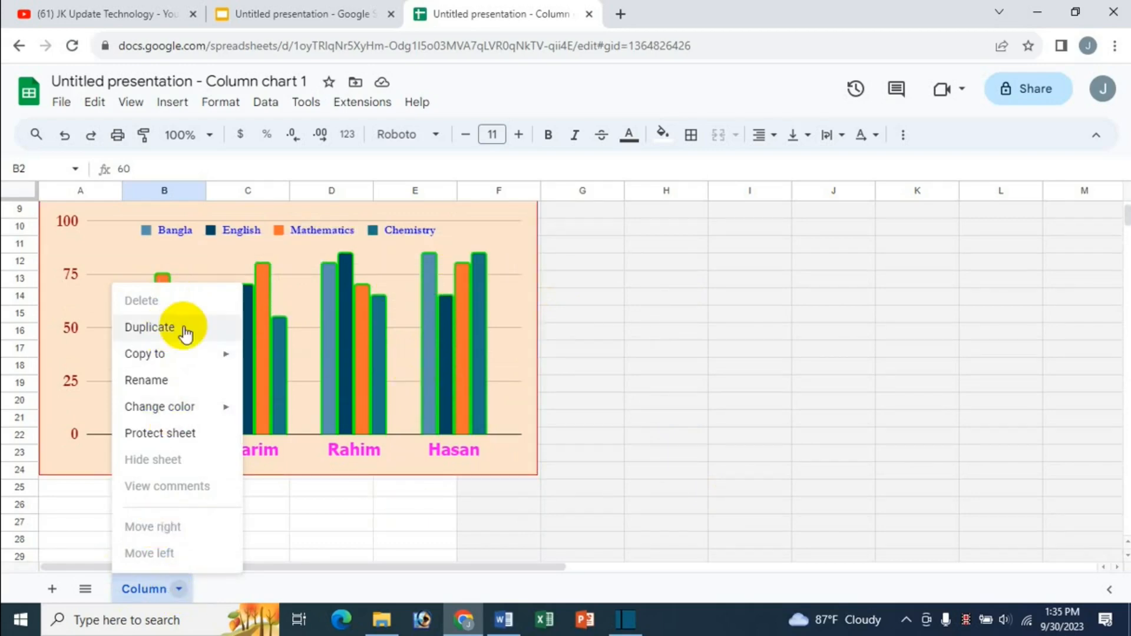
mouse_move(165, 361)
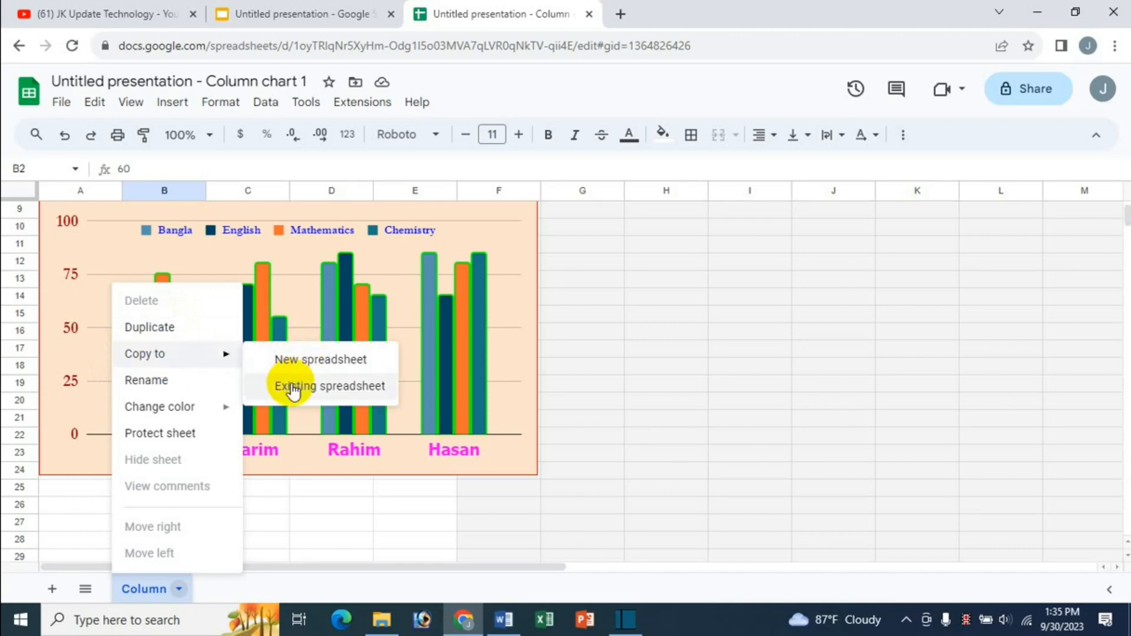
left_click(360, 396)
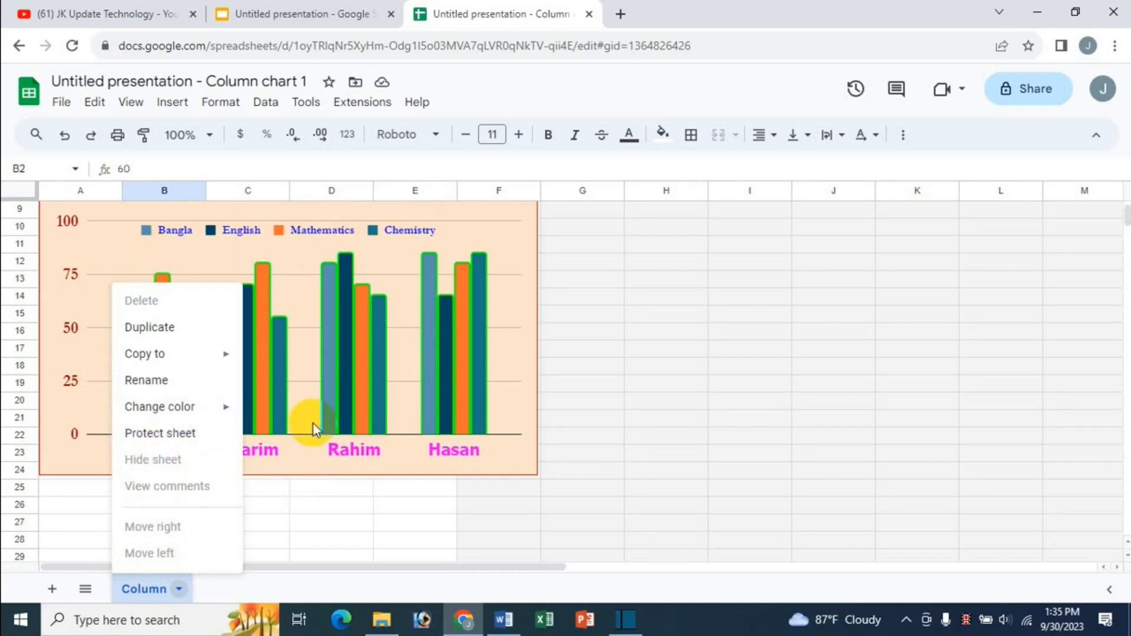
left_click(412, 266)
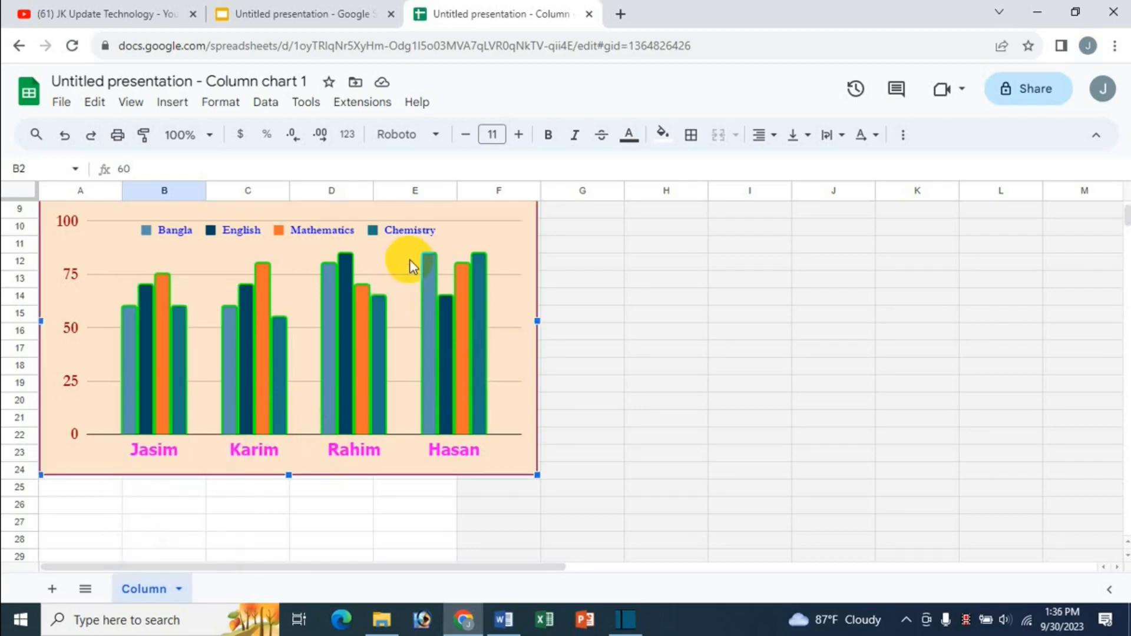
Step: Compare the edited chart with the one on the Google Slides slide, and close the linked spreadsheet to return to the presentation
scroll(409, 259, "up", 3)
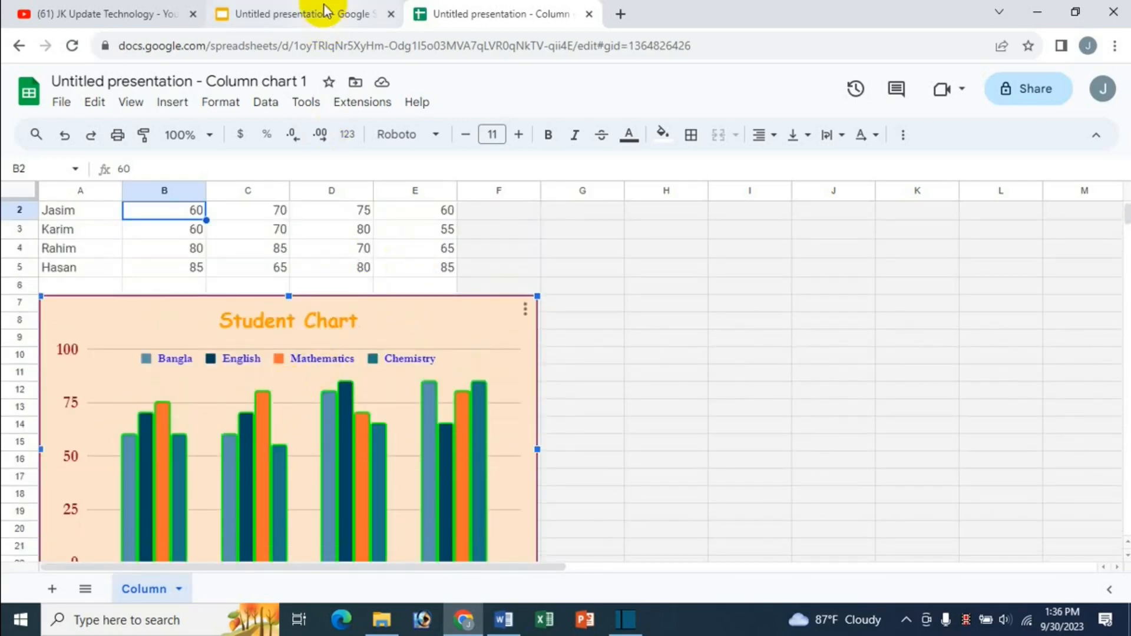
left_click(315, 23)
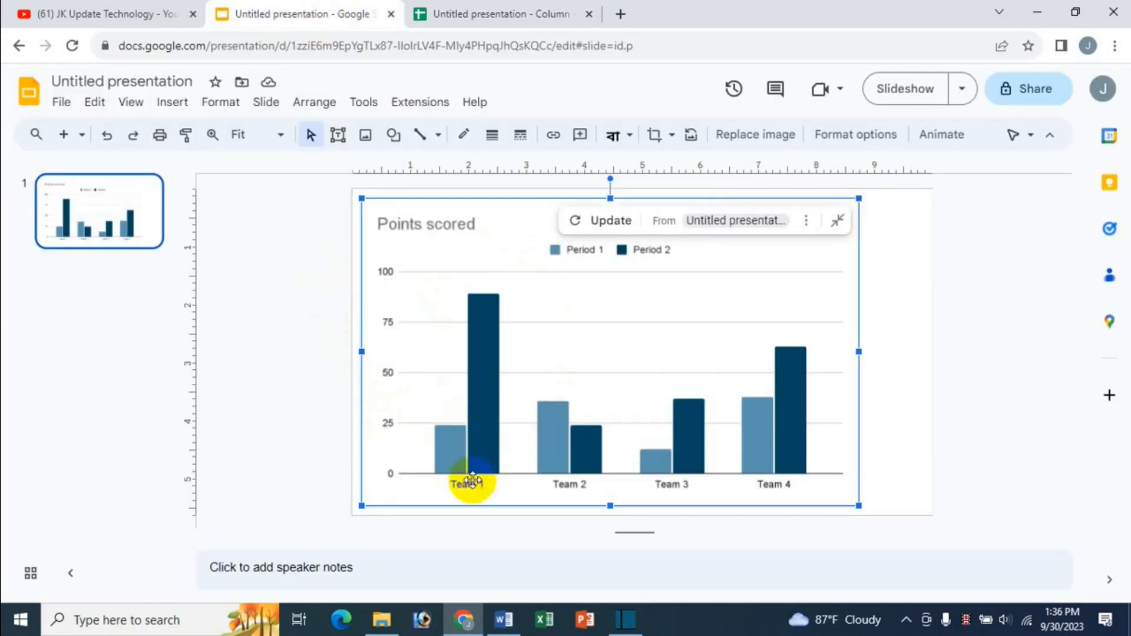
left_click(526, 19)
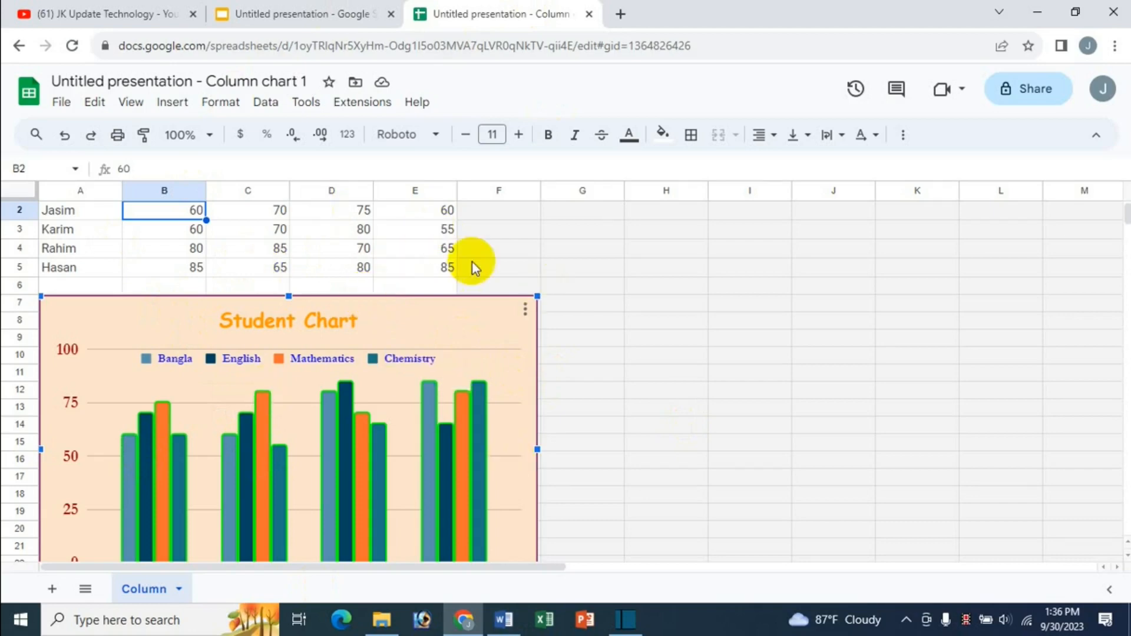
left_click(588, 14)
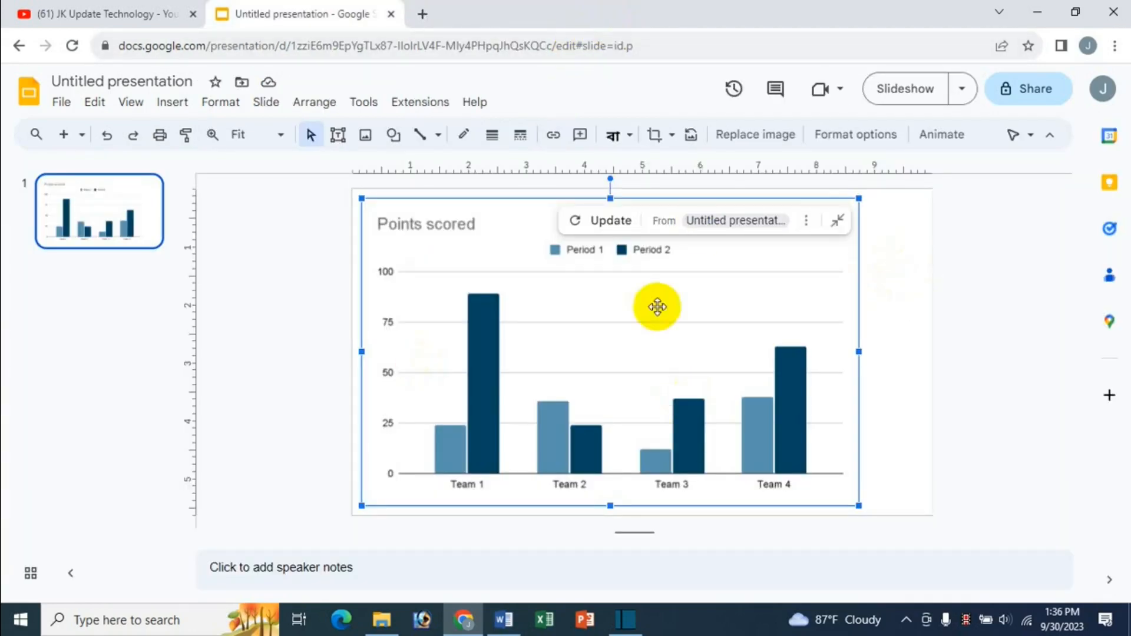
Step: Show the presentation's linked objects and update the column chart on the slide from its source spreadsheet
left_click(602, 221)
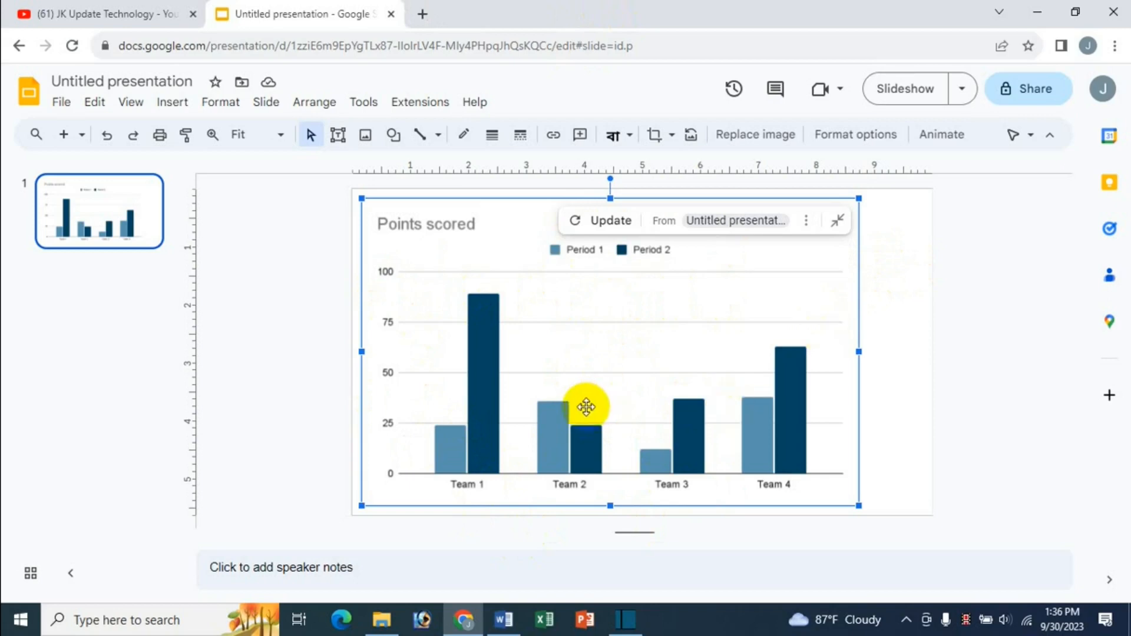
left_click(808, 222)
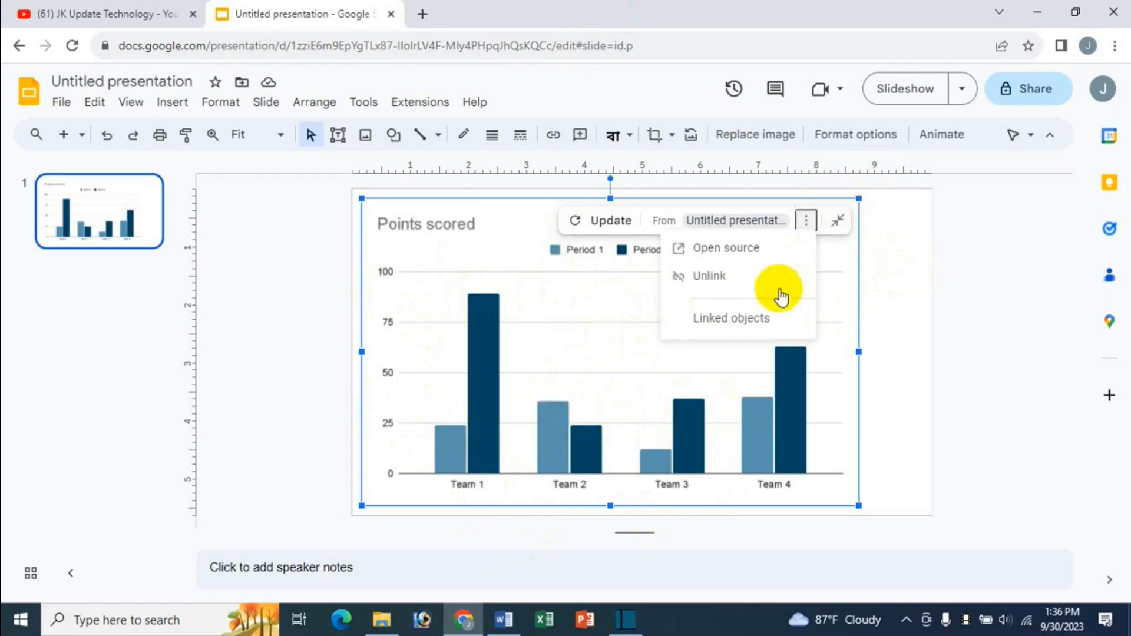
left_click(758, 326)
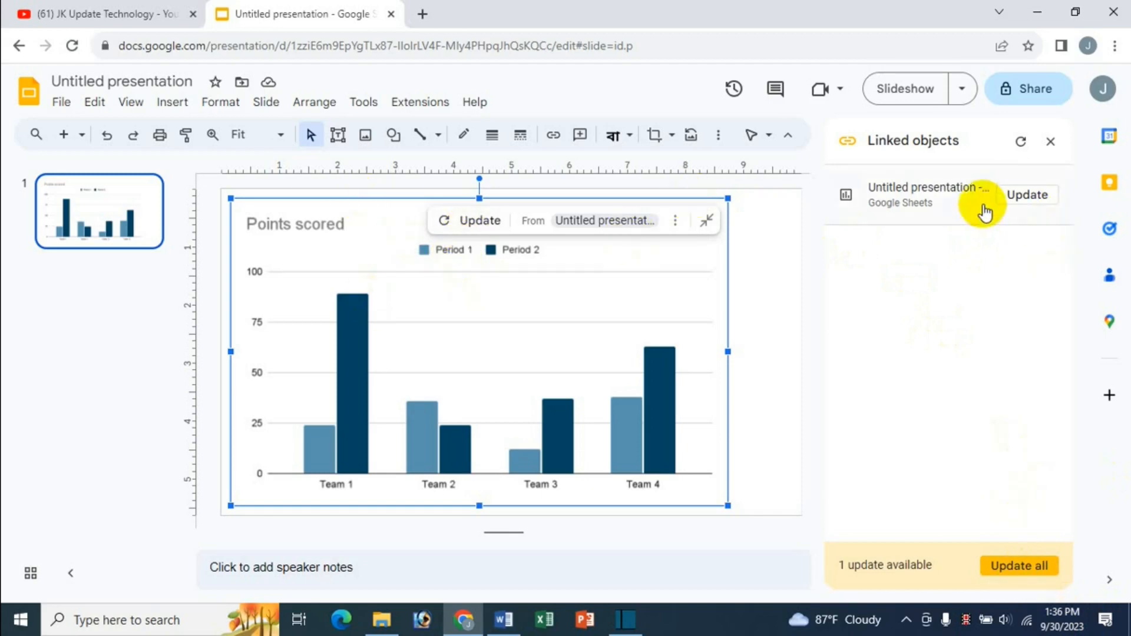
left_click(470, 226)
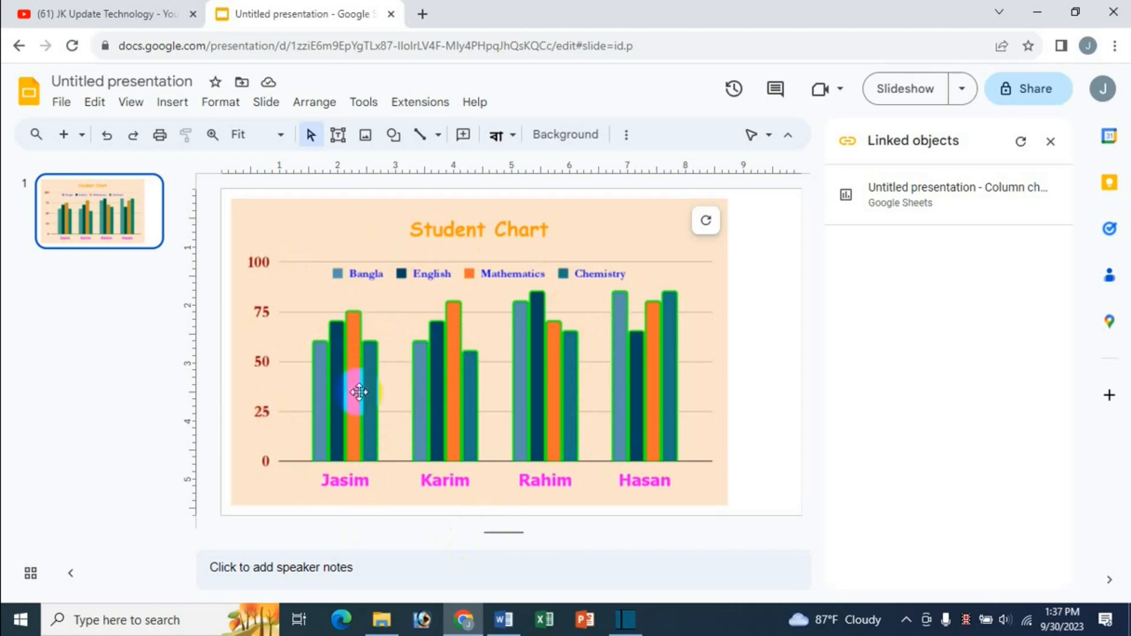
Step: Review the linked chart's options, reopen the linked objects list from them, and close the list
left_click(706, 223)
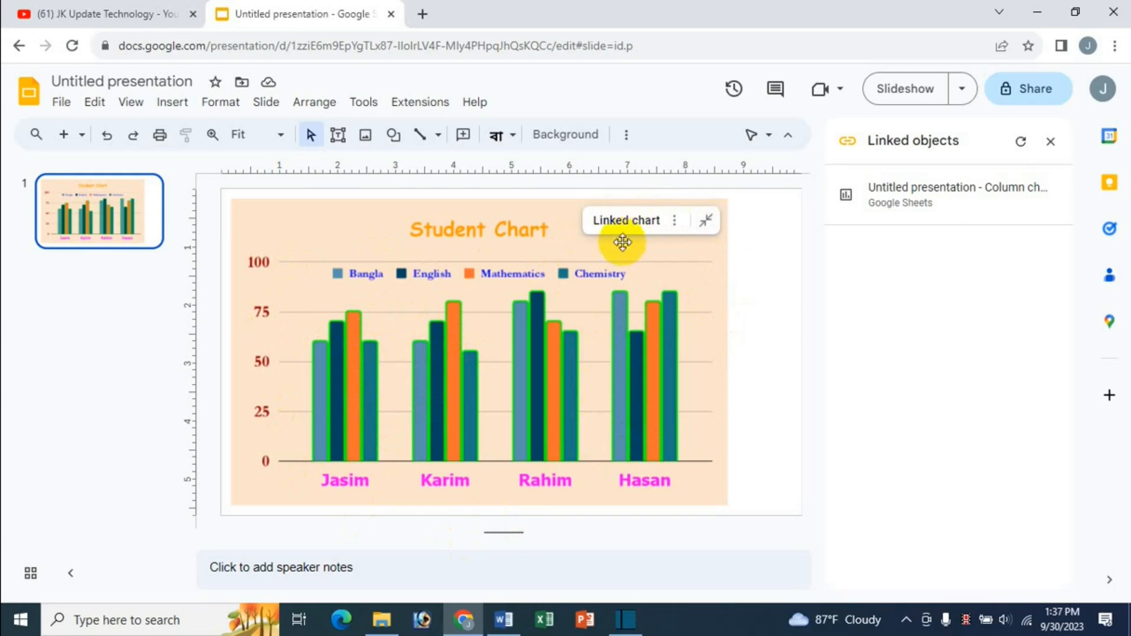
left_click(674, 221)
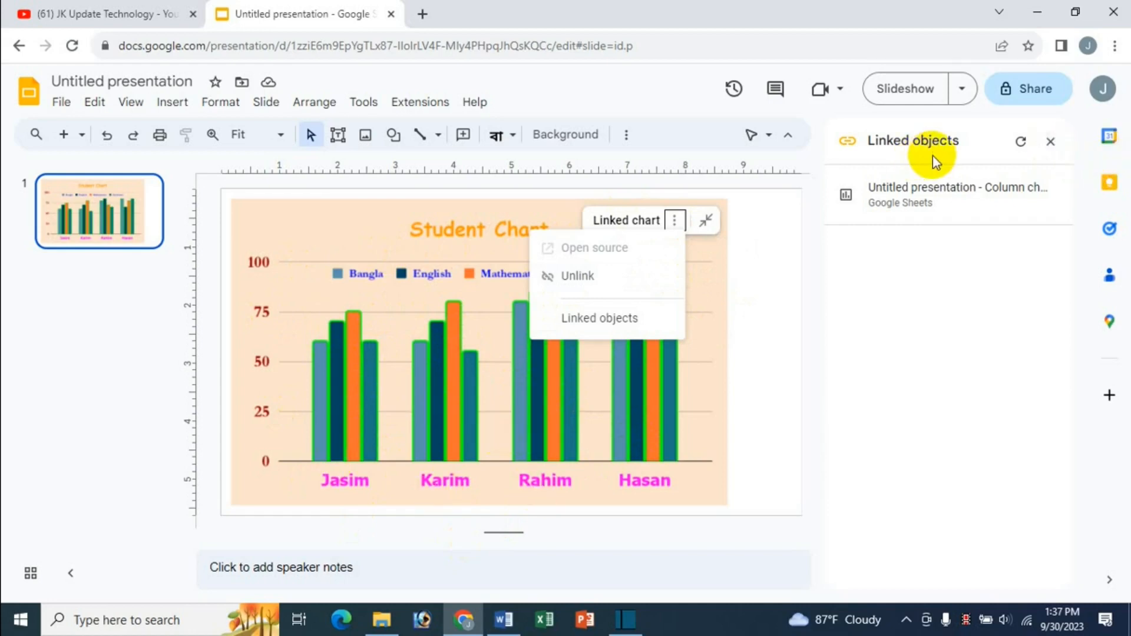
left_click(1051, 142)
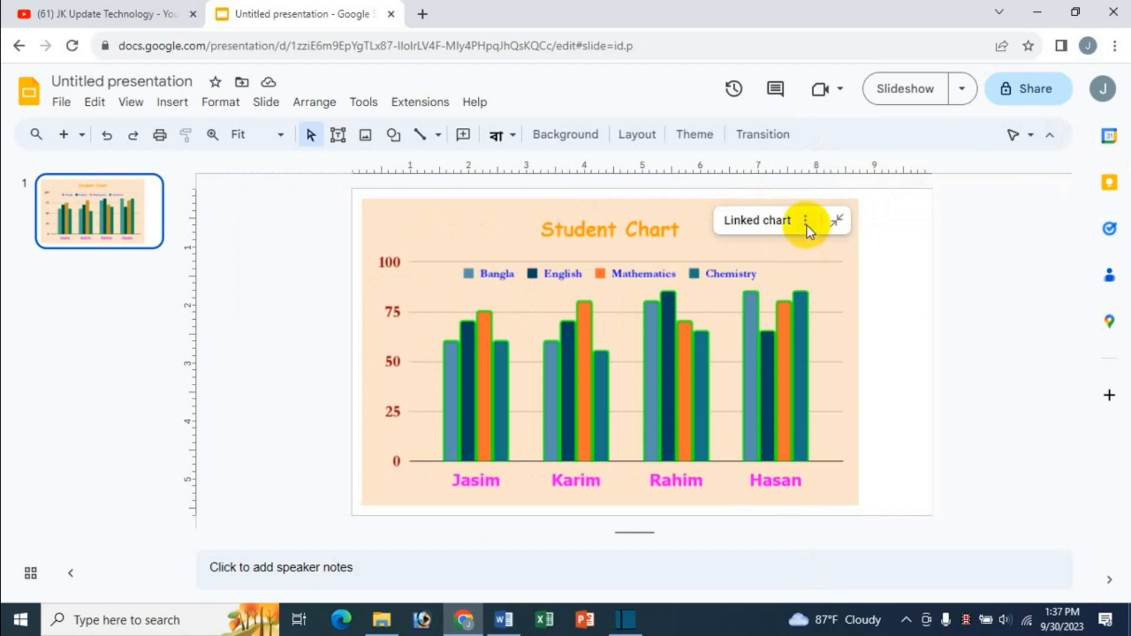
left_click(806, 222)
left_click(715, 317)
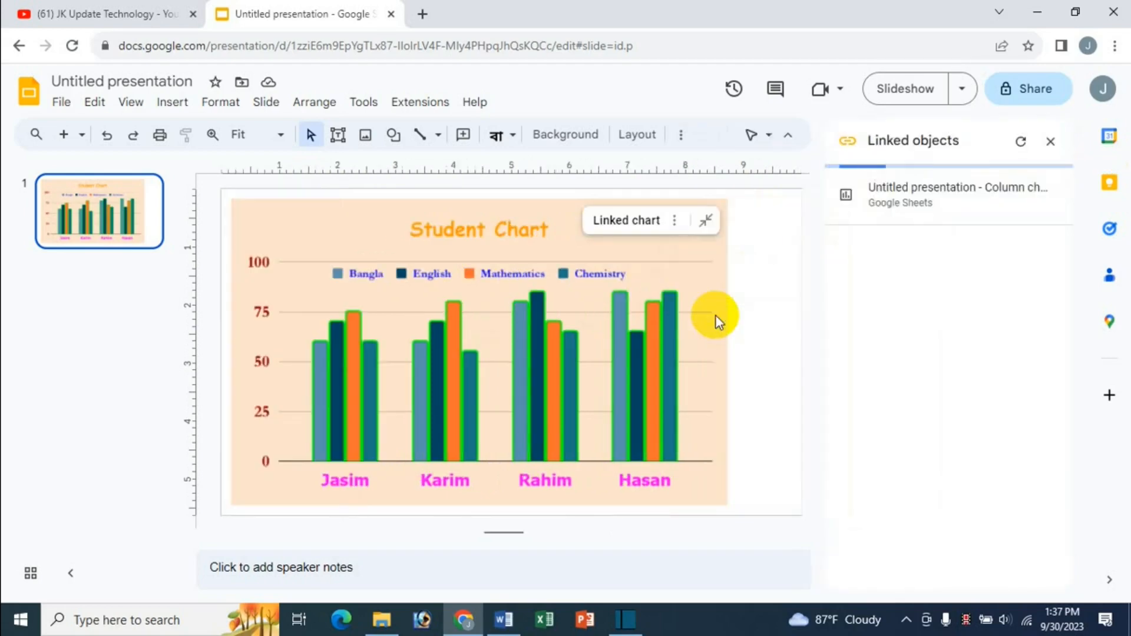
left_click(1051, 141)
Step: View the linked objects list again through the presentation's tools, check the chart's link control, and close the list
left_click(372, 104)
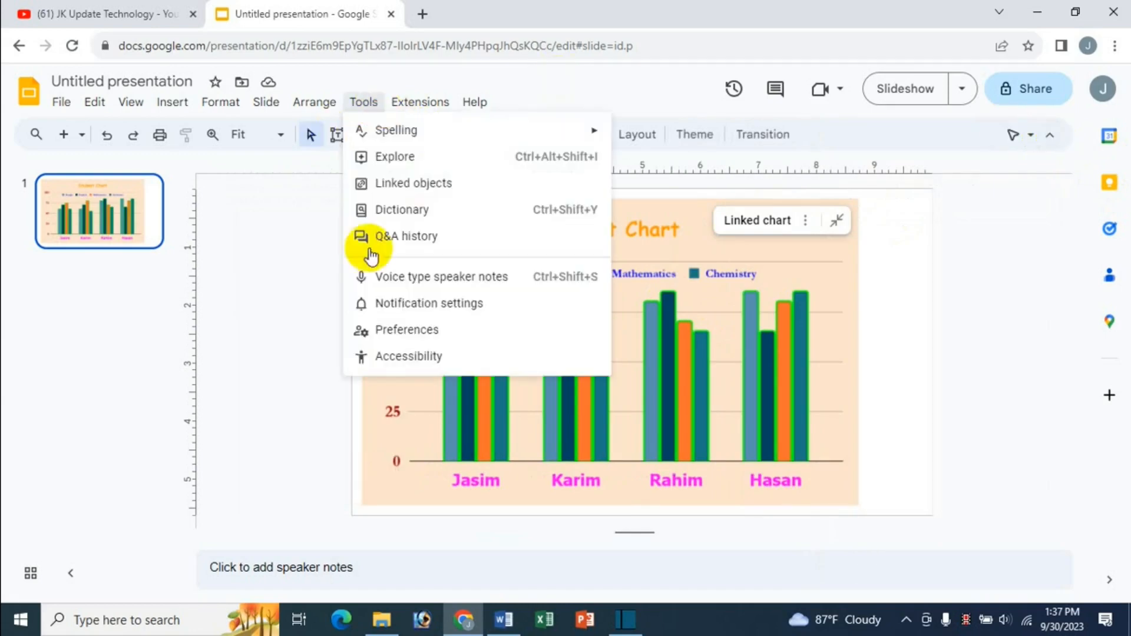
left_click(461, 185)
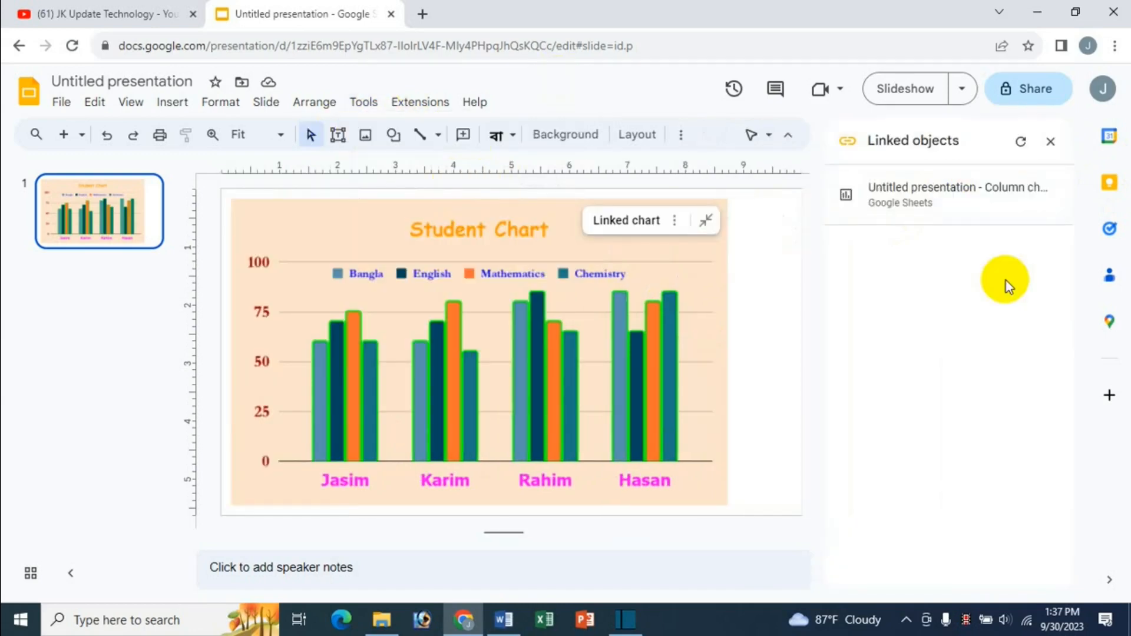
left_click(706, 222)
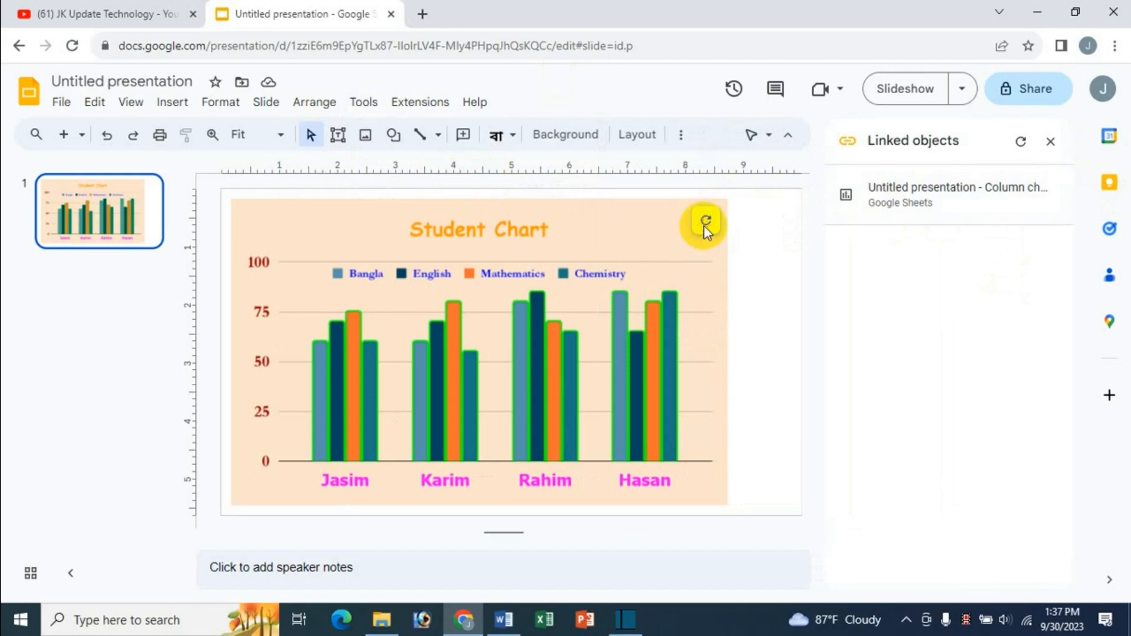
left_click(1051, 141)
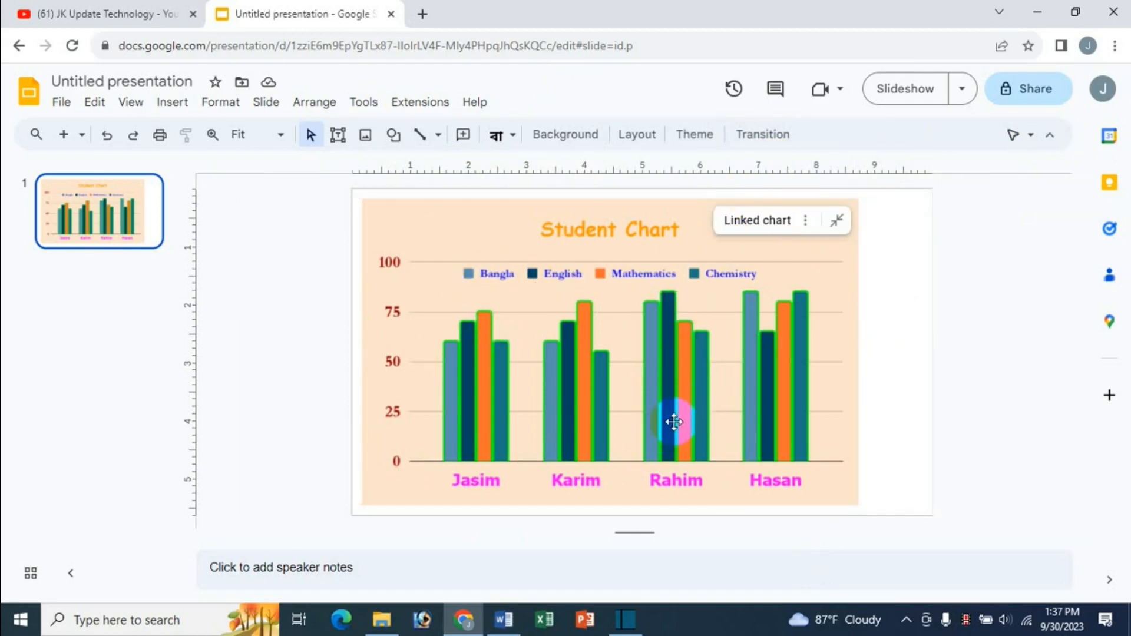
Step: Shrink the chart on the slide slightly in both width and height, to about 8.26 by 4.71 in
left_click(460, 230)
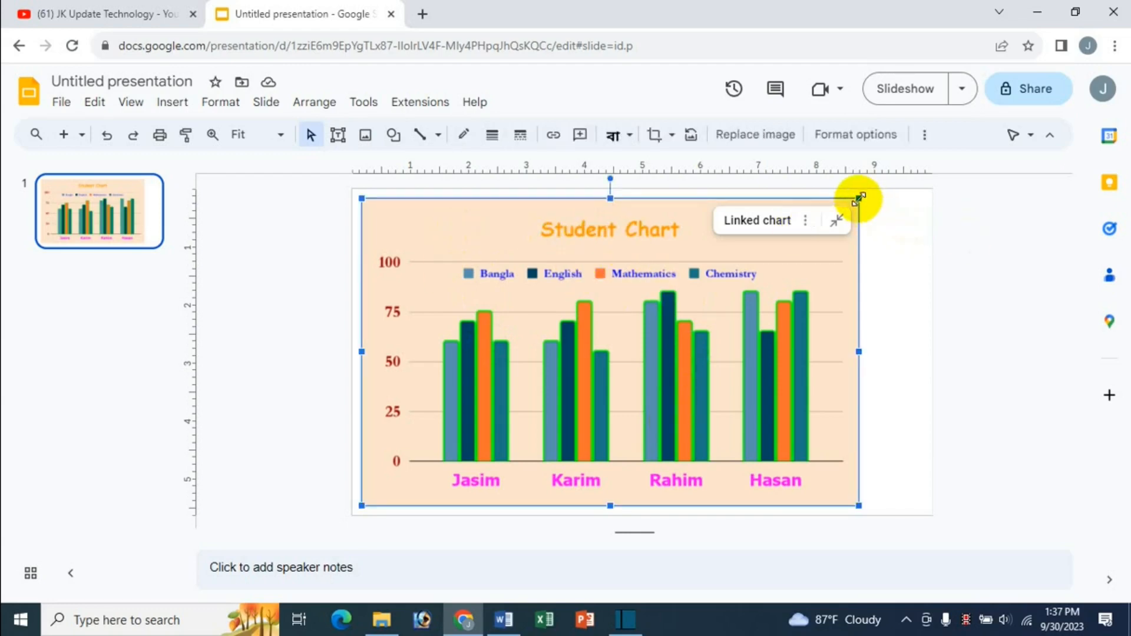
mouse_move(860, 198)
left_mouse_down()
mouse_move(788, 250)
mouse_move(846, 222)
mouse_move(846, 208)
left_mouse_up()
left_click(878, 356)
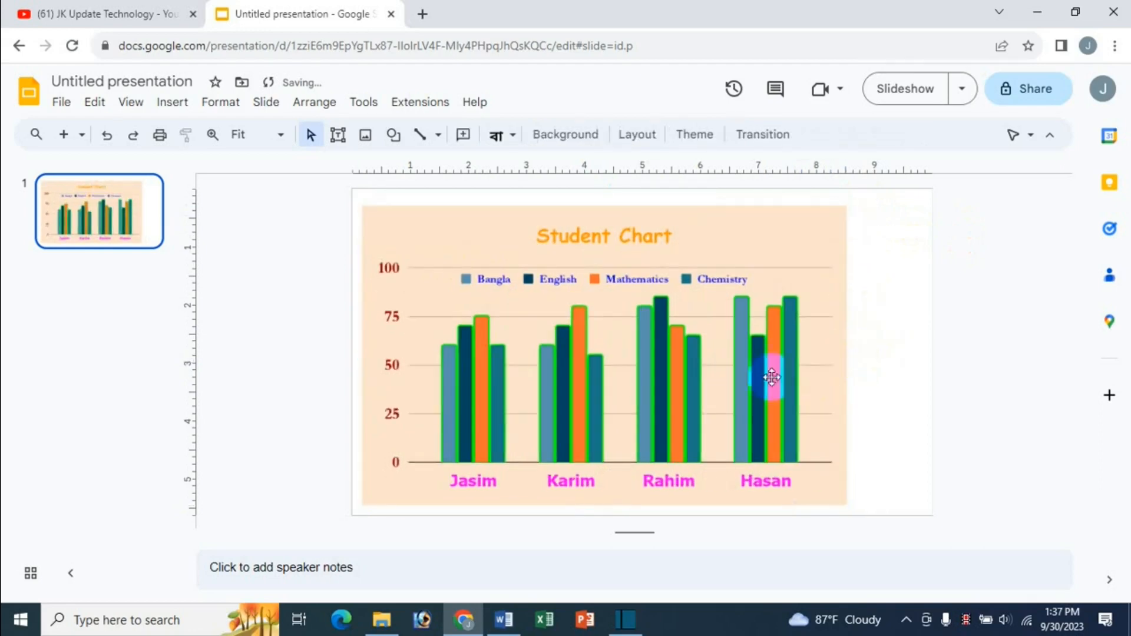
left_click(772, 377)
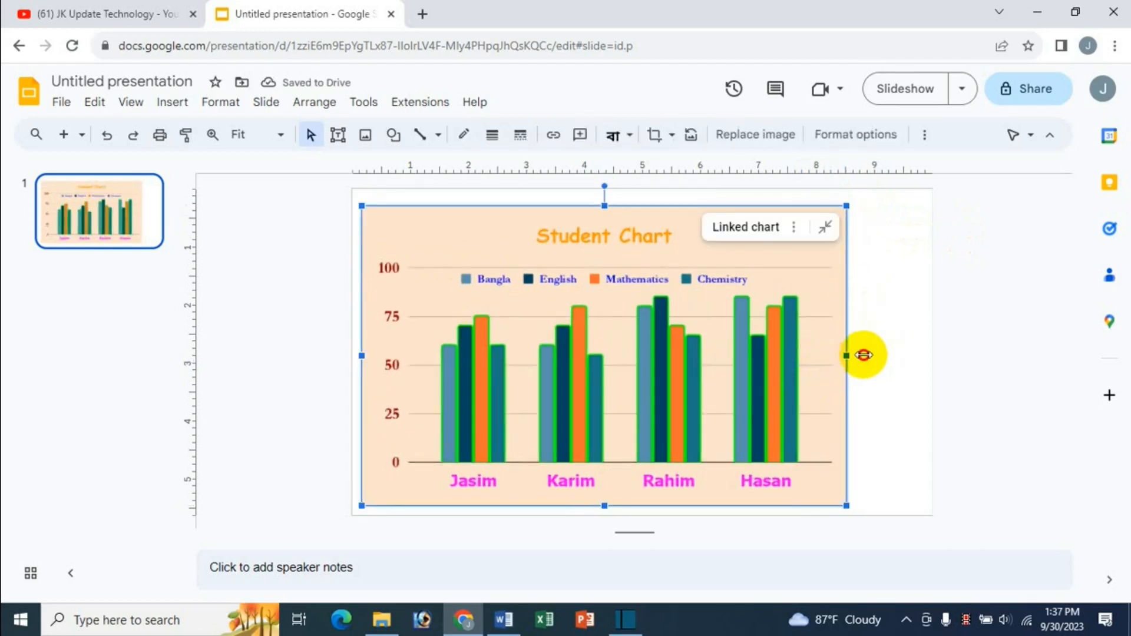
left_click_drag(863, 356, 841, 354)
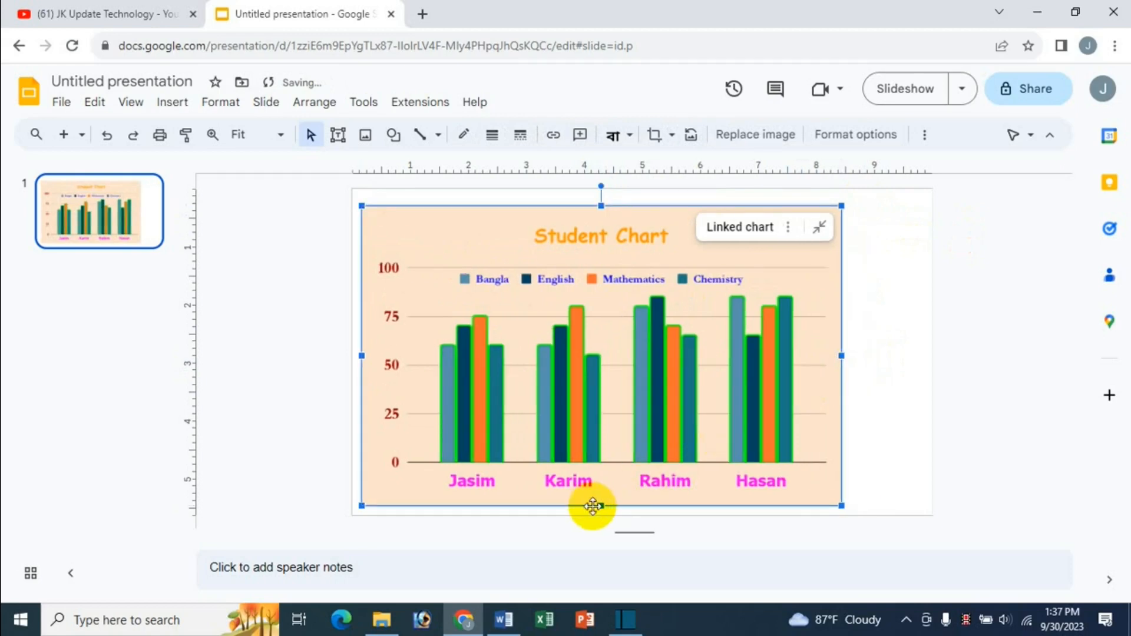
left_click_drag(601, 507, 602, 479)
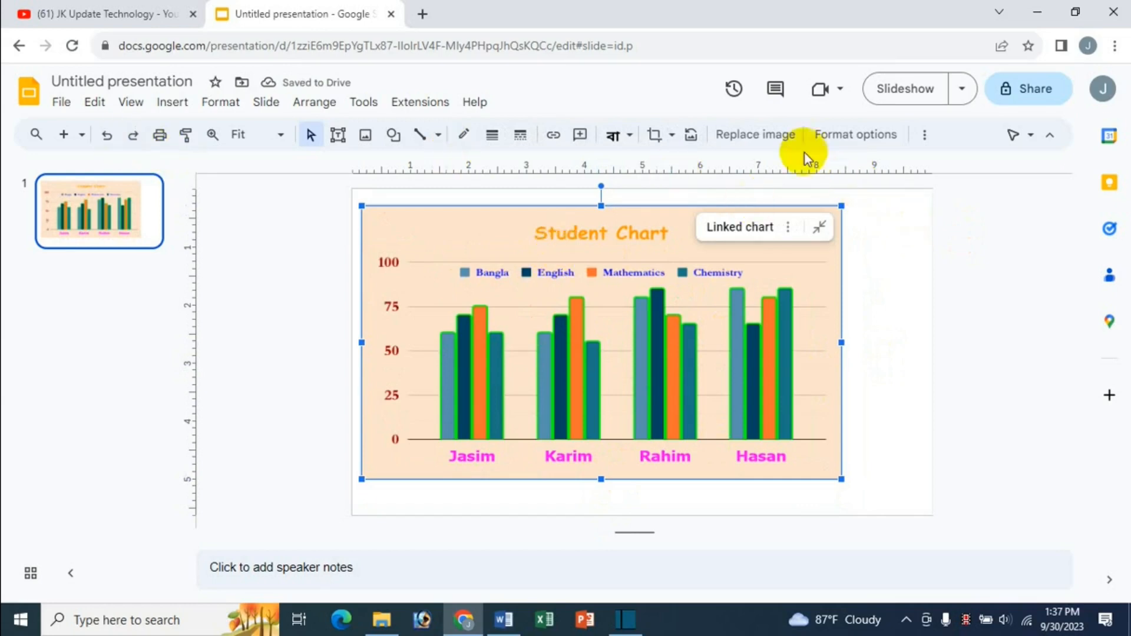
Step: Show the chart's size and rotation format options and set its width to 8.46 in
left_click(856, 135)
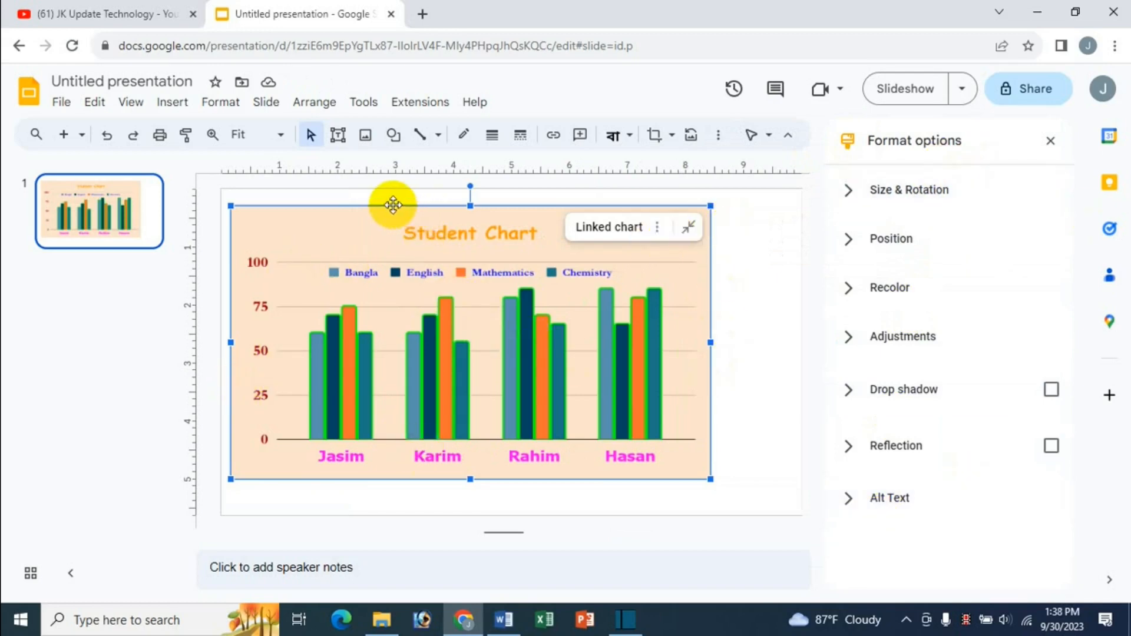
left_click(950, 193)
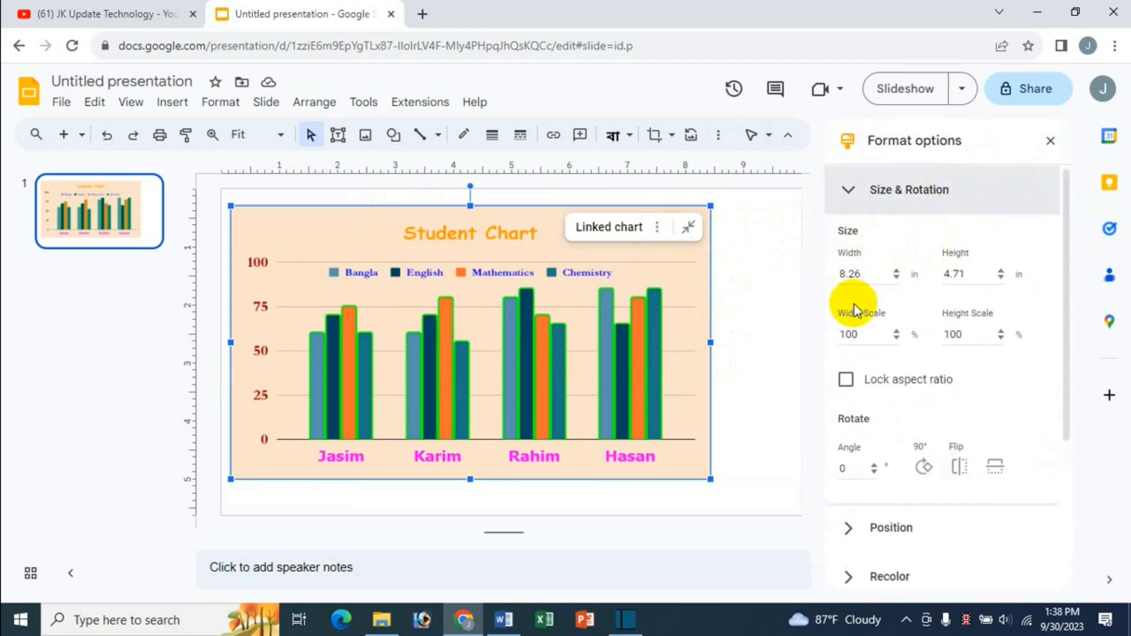
left_click(897, 273)
left_click(897, 273)
left_click(896, 272)
left_click(897, 273)
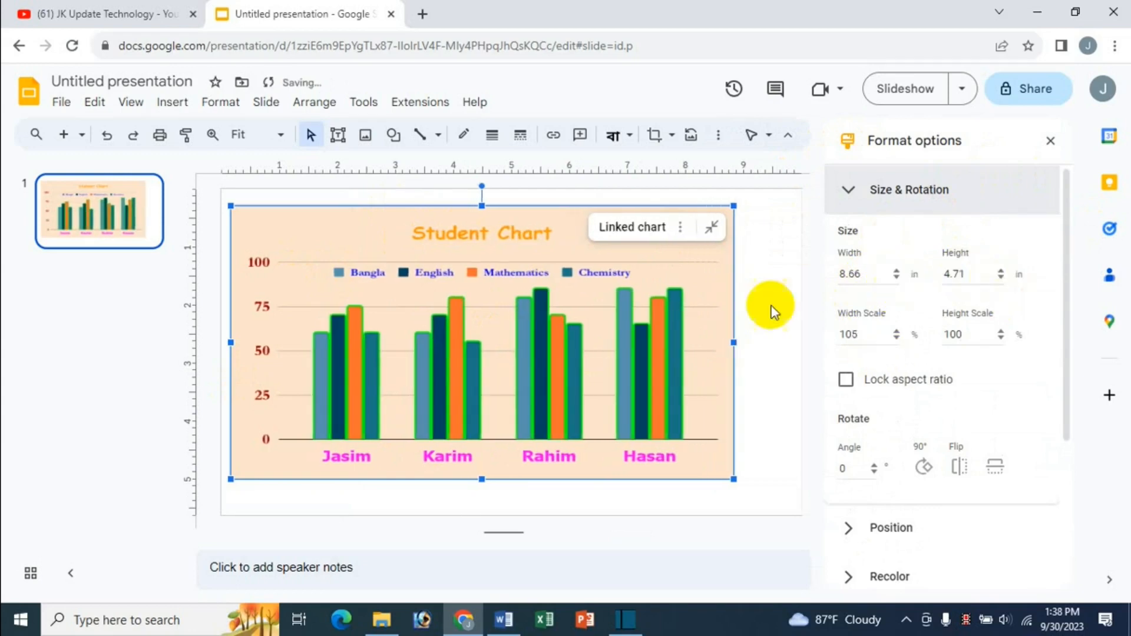
left_click(897, 278)
left_click(897, 278)
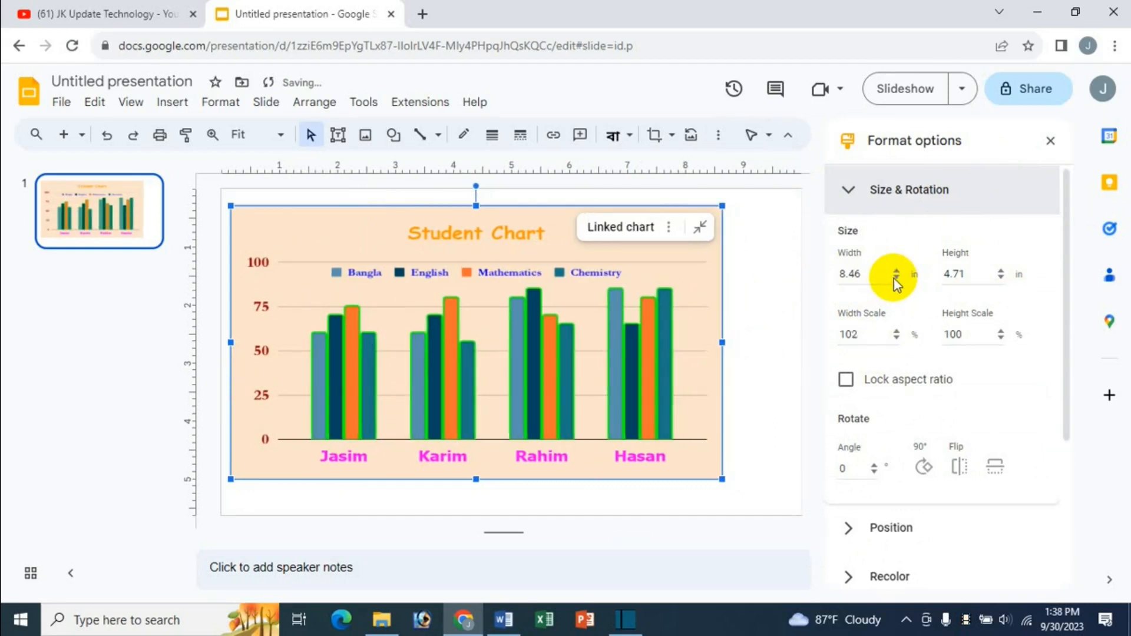
Step: Set the chart's height to 4.81 in
left_click(1001, 271)
left_click(1001, 271)
left_click(1001, 271)
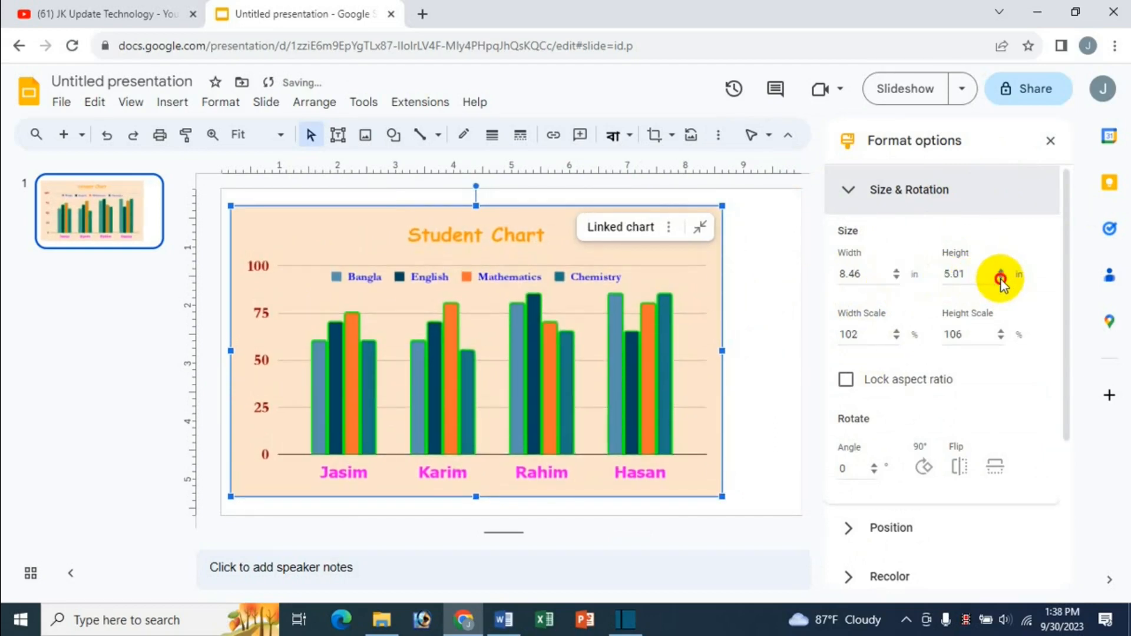
left_click(1000, 279)
left_click(1001, 279)
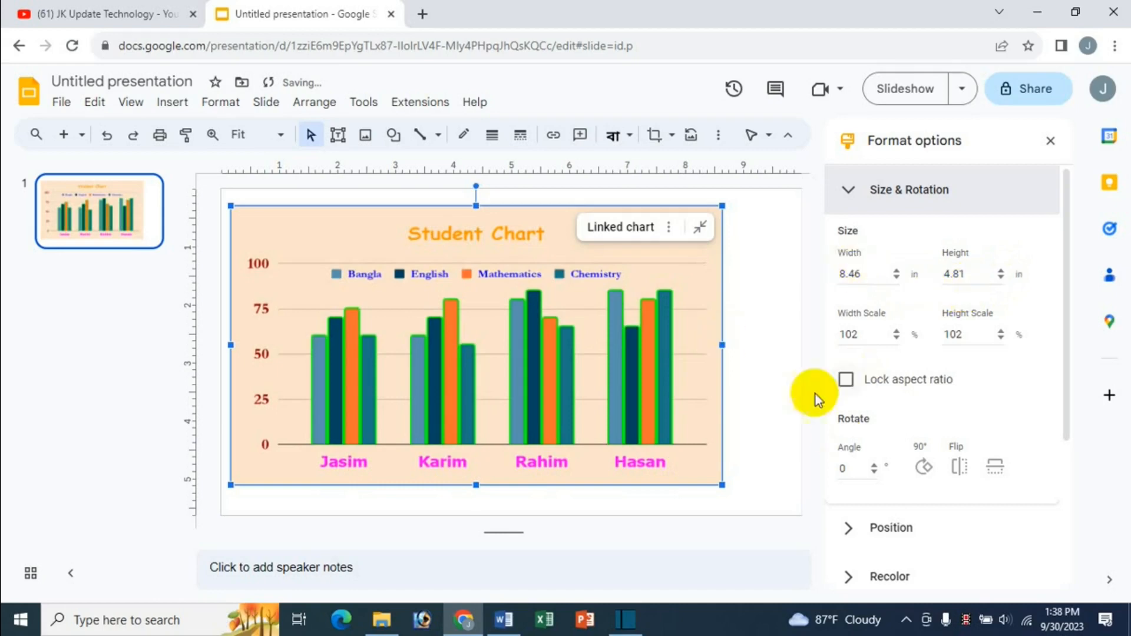
Step: Lock the chart's aspect ratio and enlarge it proportionally to 109% scale by increasing its width
left_click(847, 381)
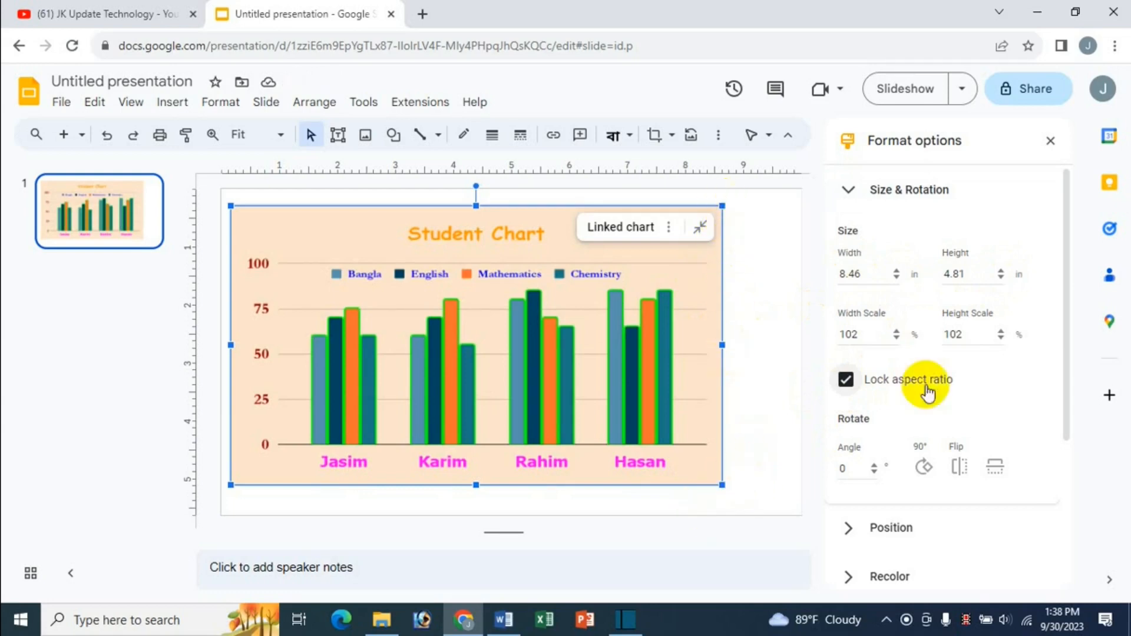
left_click(897, 272)
left_click(897, 273)
left_click(897, 272)
left_click(897, 273)
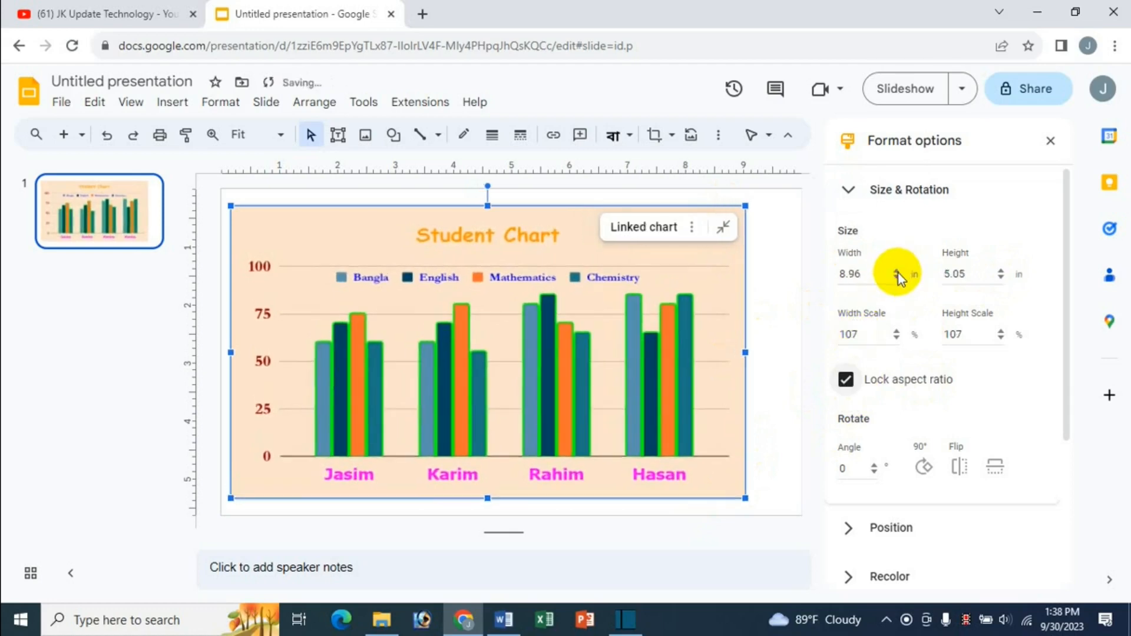
left_click(897, 273)
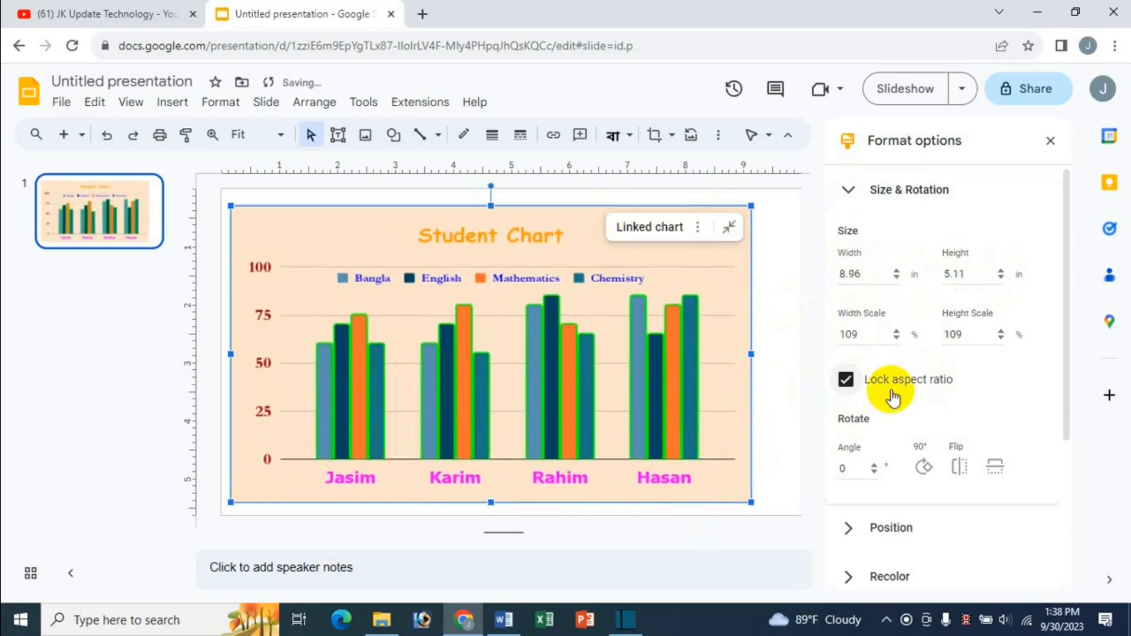
Step: Enlarge the chart proportionally to 115% scale by increasing its height to 5.41 in with the aspect ratio locked
left_click(1000, 272)
left_click(1000, 273)
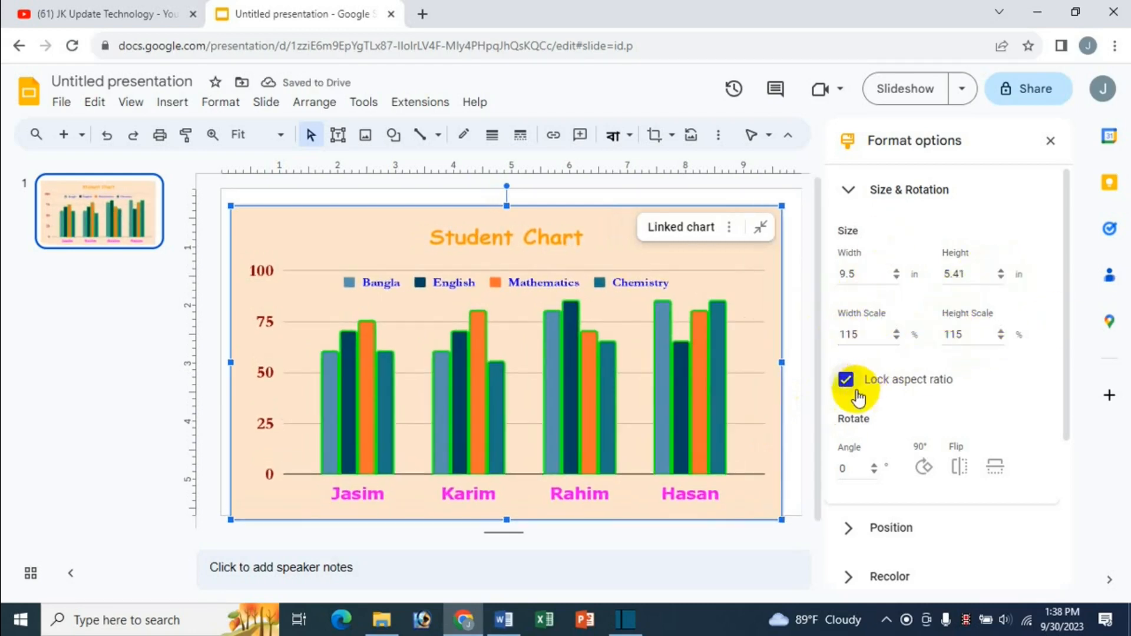
left_click(847, 190)
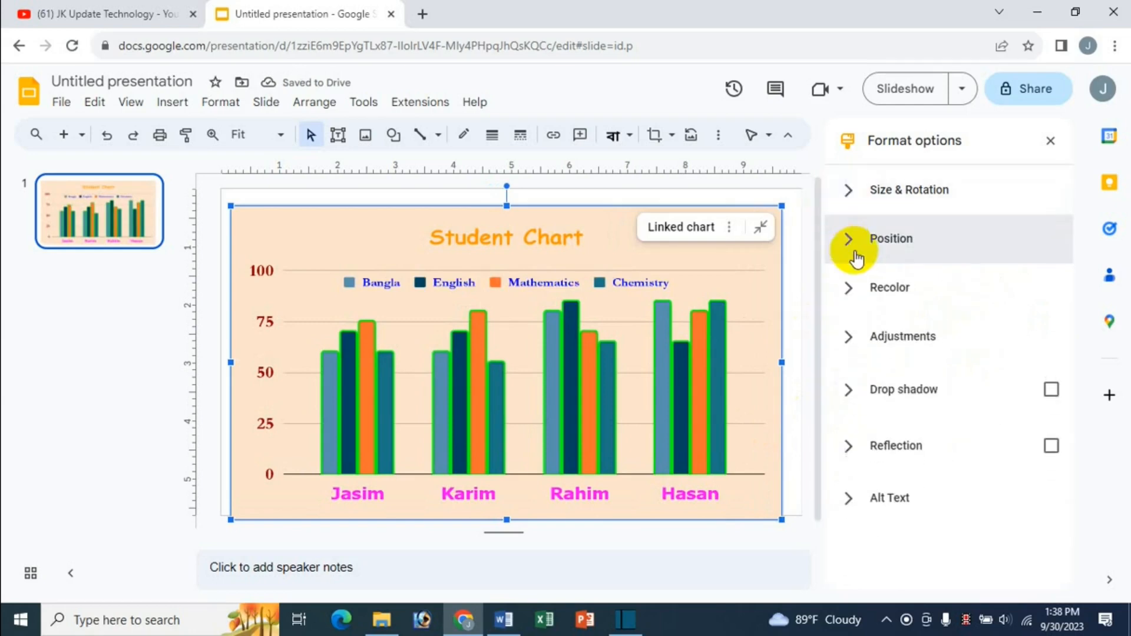
Step: Position the chart from the top left at X 0.27 in and Y 0.49 in
left_click(904, 243)
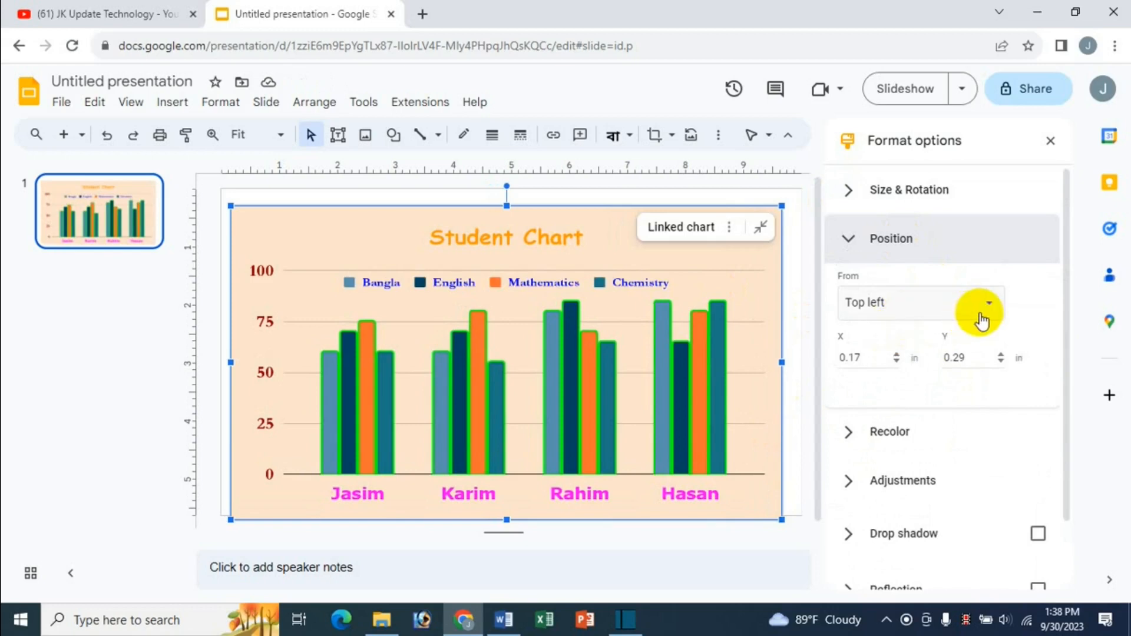
triple_click(896, 356)
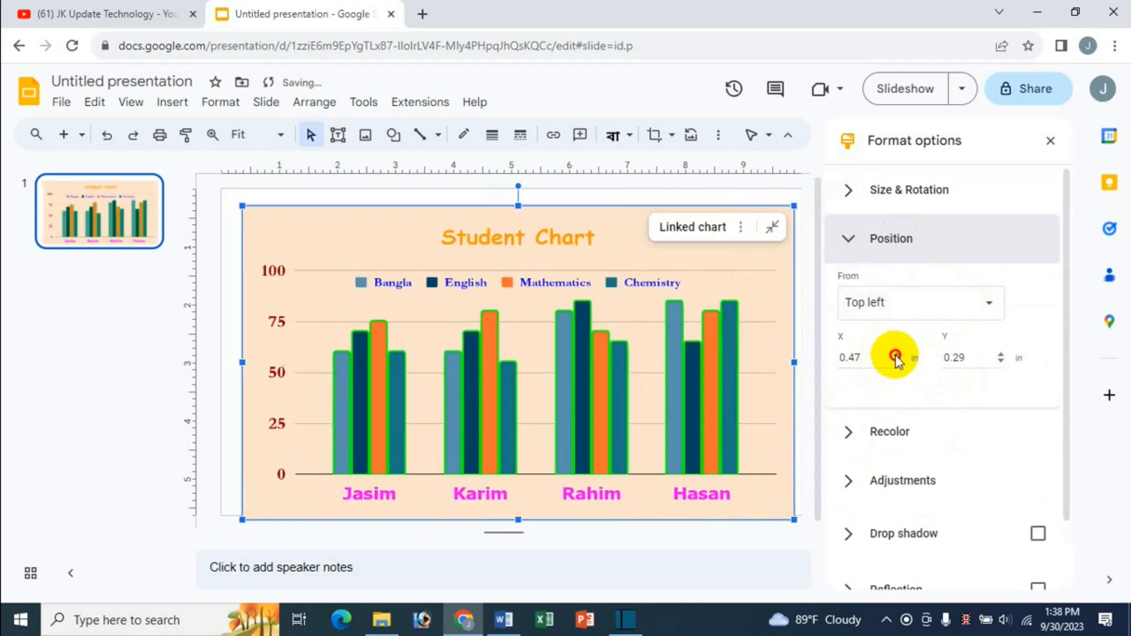
double_click(895, 361)
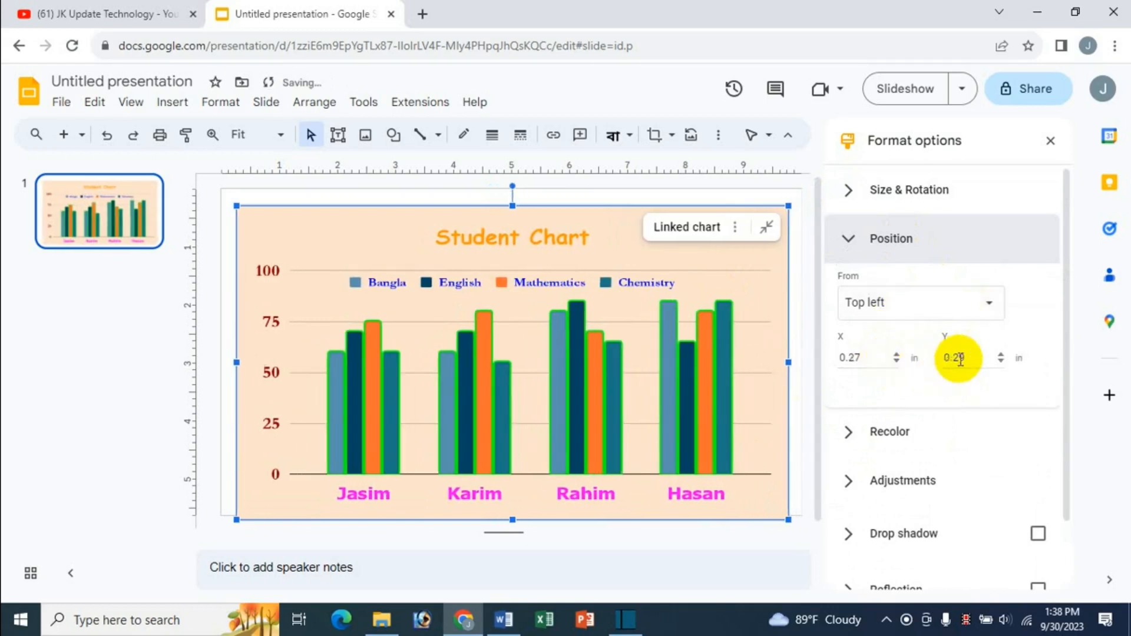
double_click(999, 354)
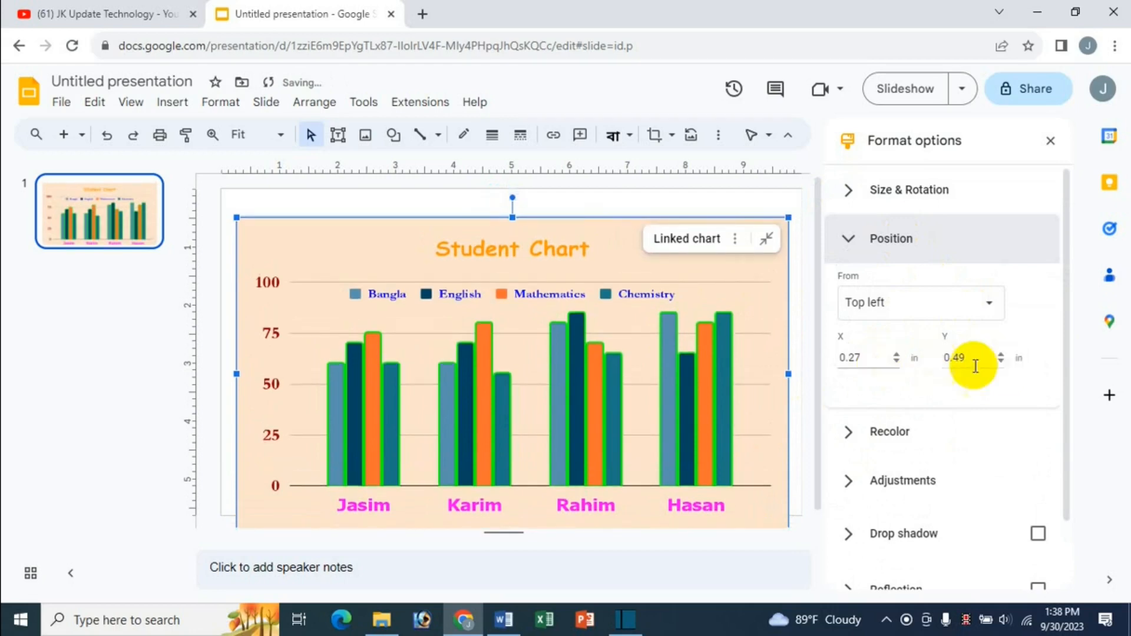
Step: Change the chart's position reference to Center and set its offsets to X 0.22 in and Y 0.28 in
left_click(914, 306)
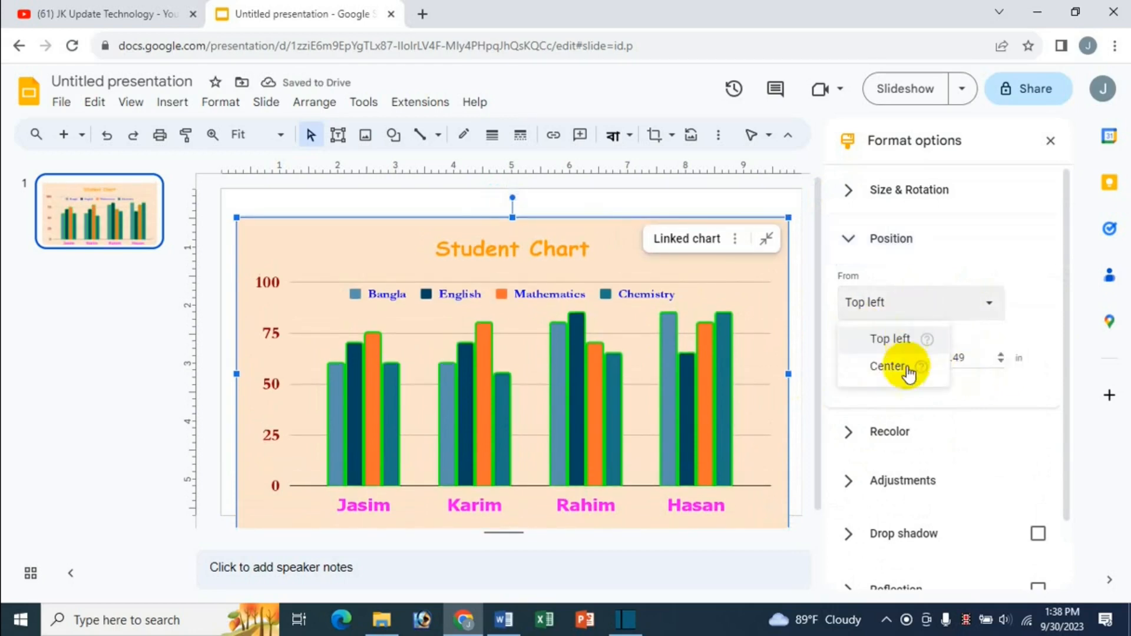
left_click(905, 368)
double_click(896, 356)
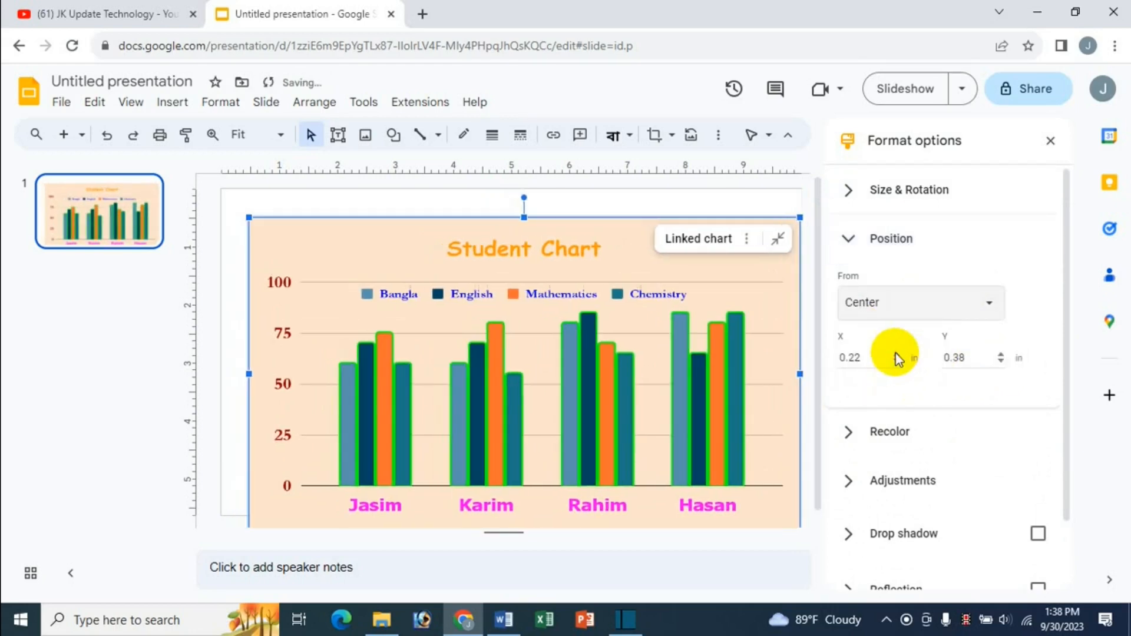
left_click(1001, 362)
left_click(852, 243)
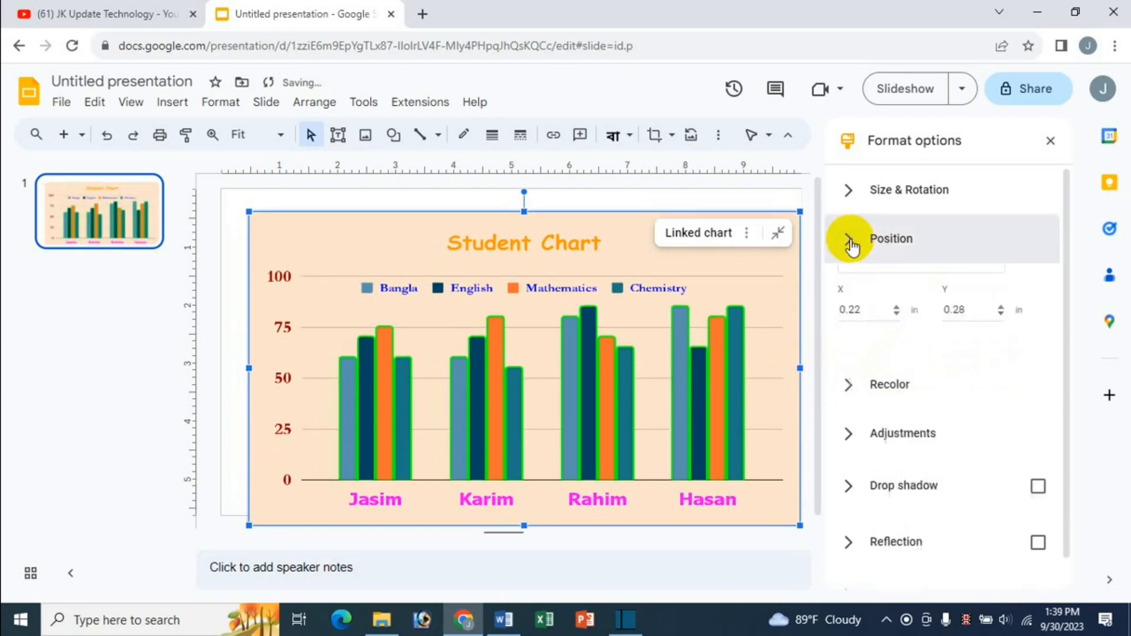
Step: Try recoloring the chart with the Dark 8 preset
left_click(887, 291)
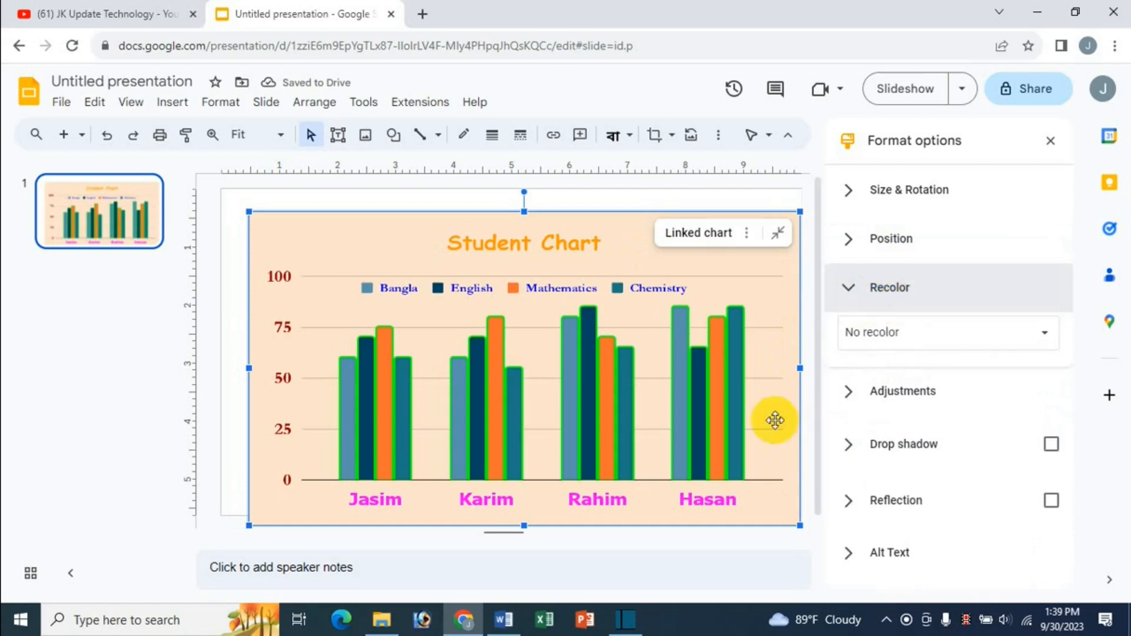
left_click(940, 335)
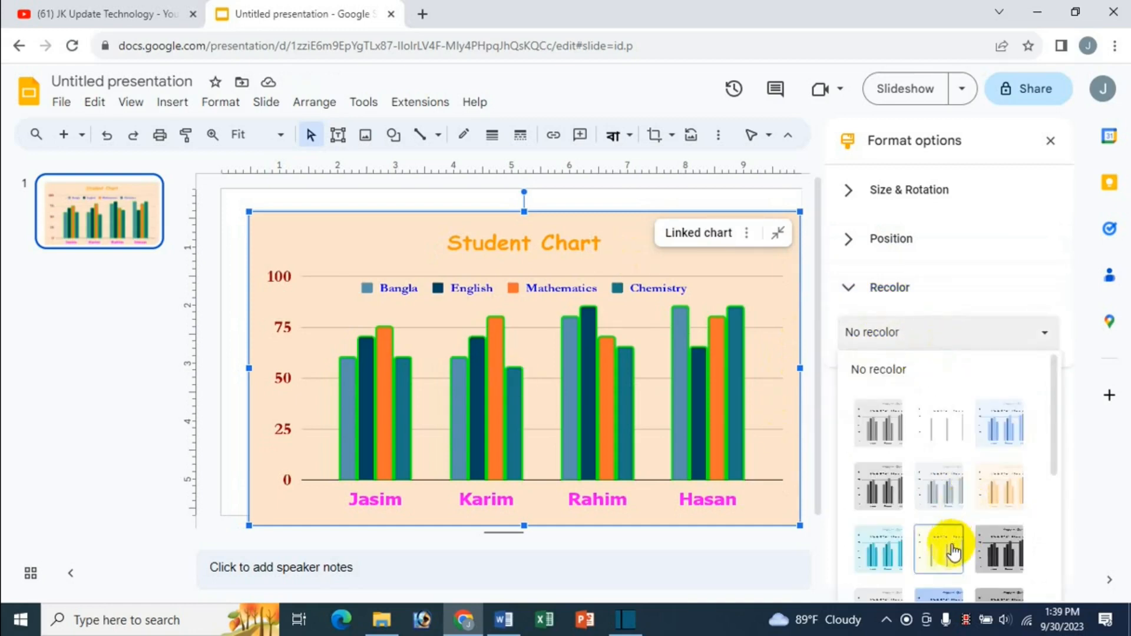
left_click_drag(1056, 383, 1073, 479)
left_click(897, 533)
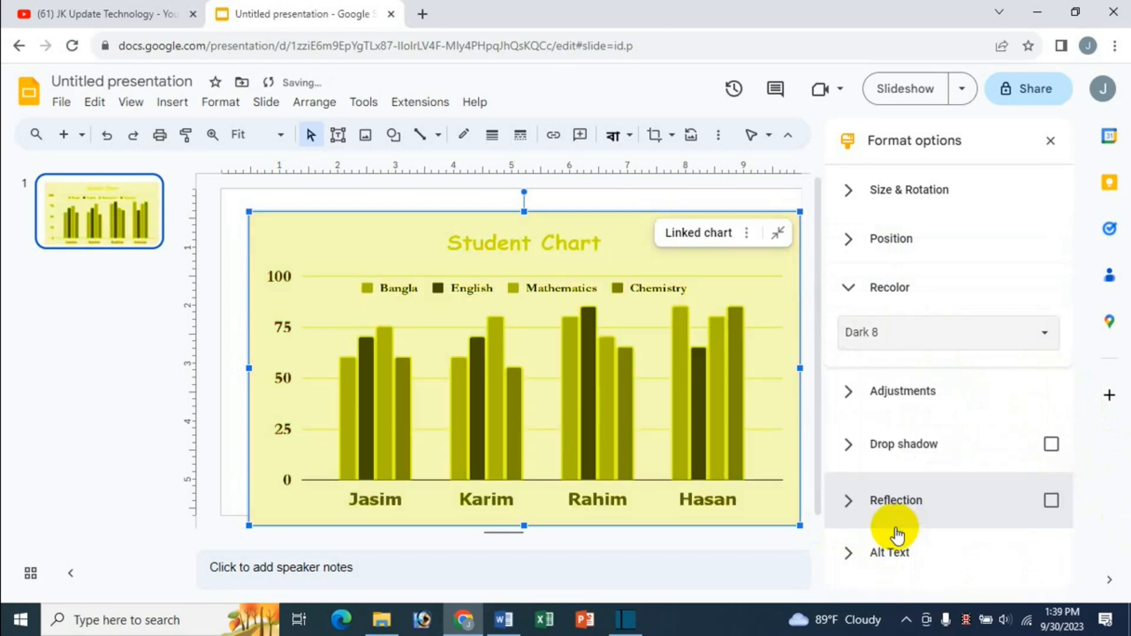
Step: Try recoloring the chart with the Dark 2 preset and with the light orange preset
left_click(1011, 341)
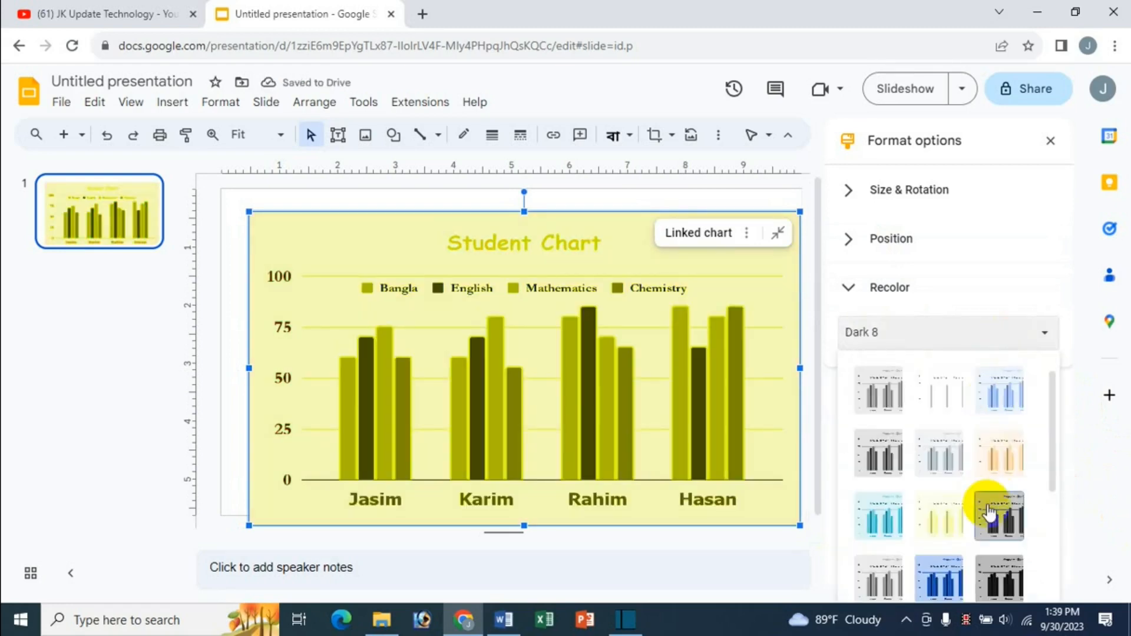
left_click(881, 578)
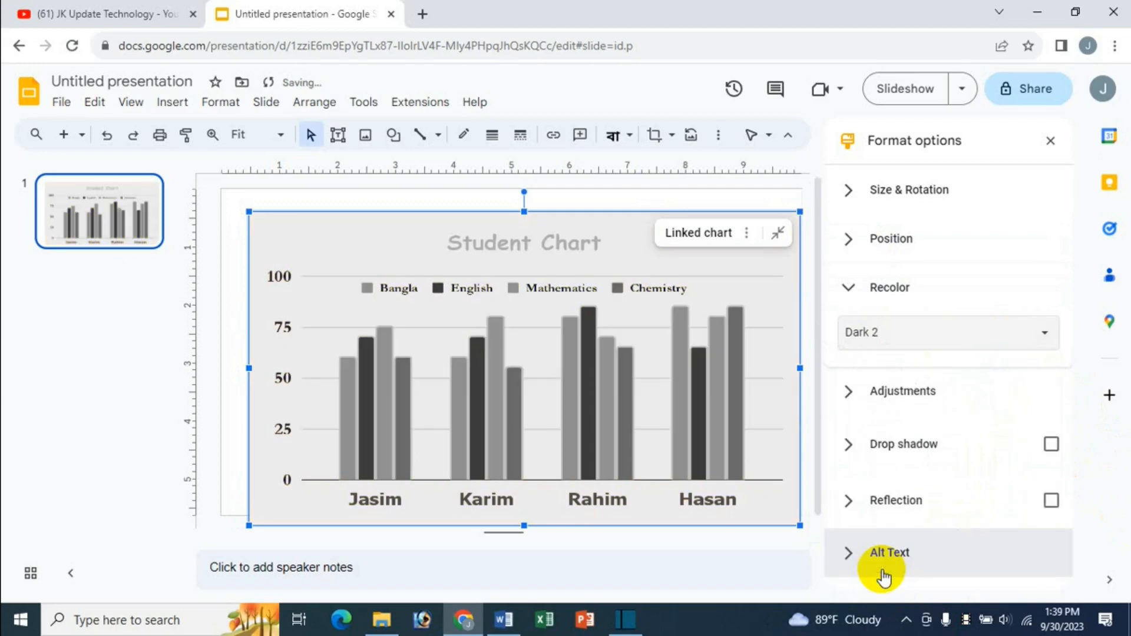
left_click(1035, 332)
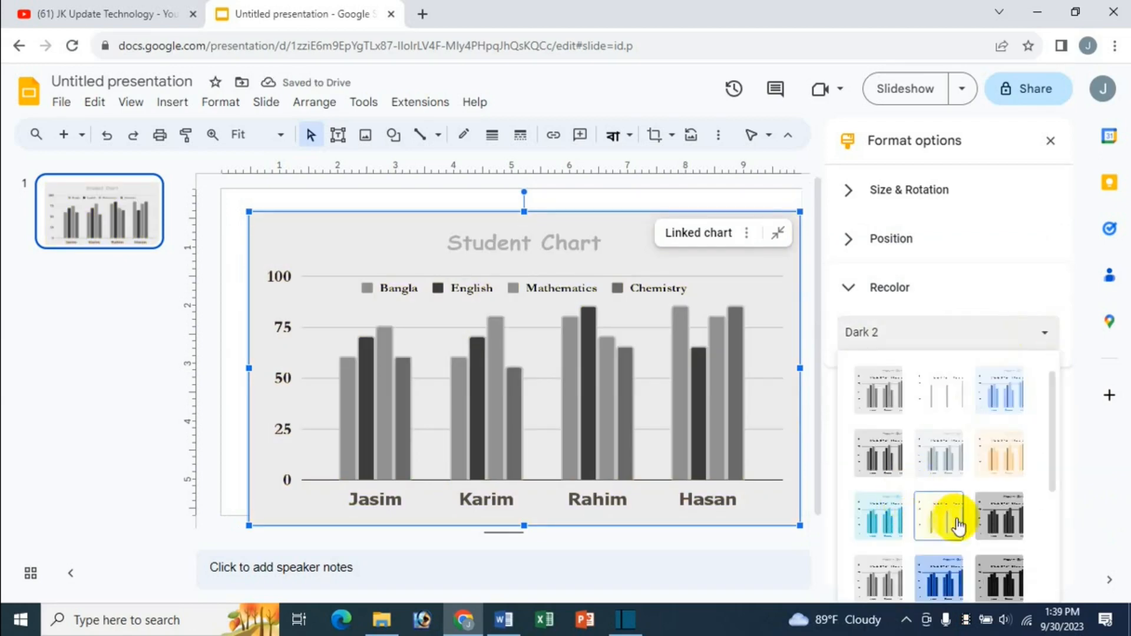
left_click(1009, 464)
Step: Undo the three recolor changes made to the chart and close the recolor options
key("ctrl+z")
key("ctrl+z")
key("ctrl+z")
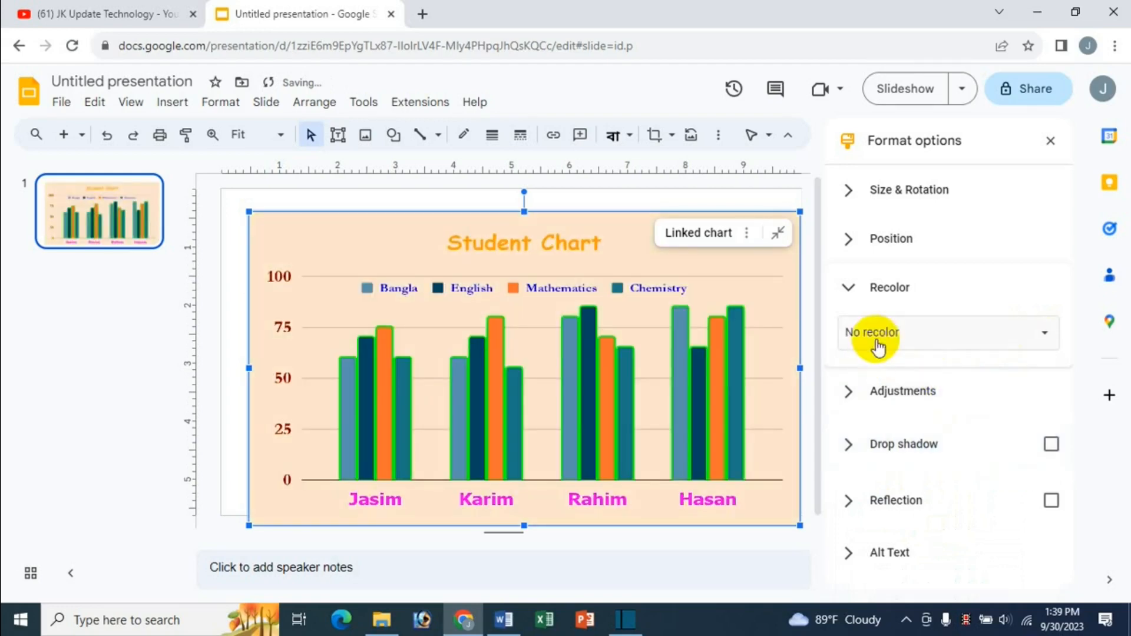
left_click(848, 288)
Step: Adjust the chart image by reducing its opacity slightly and raising its brightness and contrast a little
left_click(925, 345)
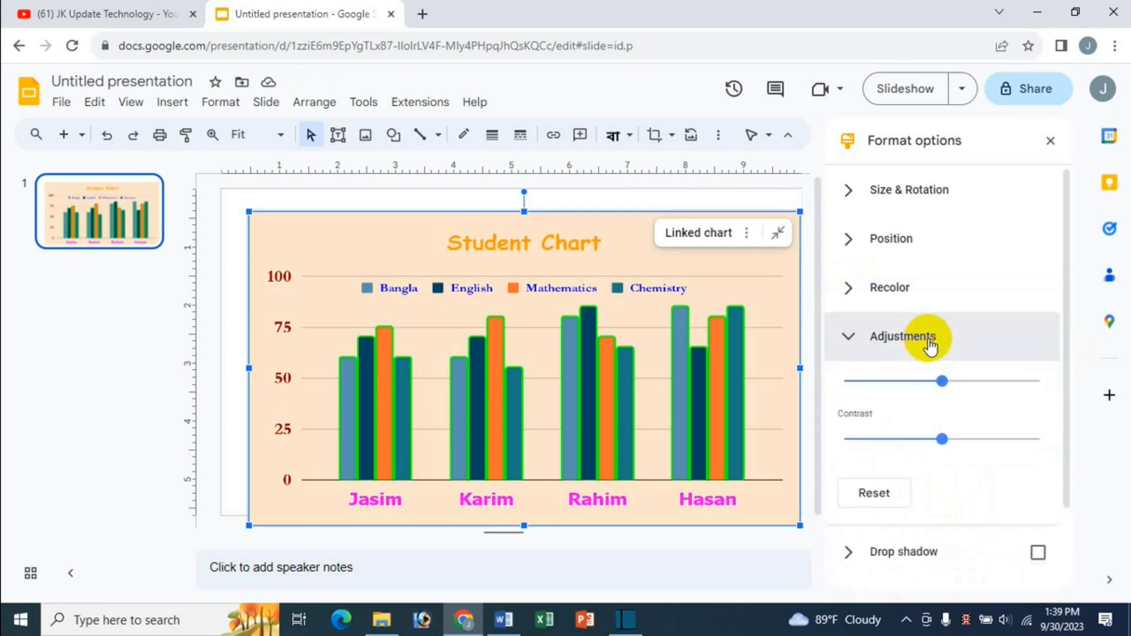
left_click(1005, 399)
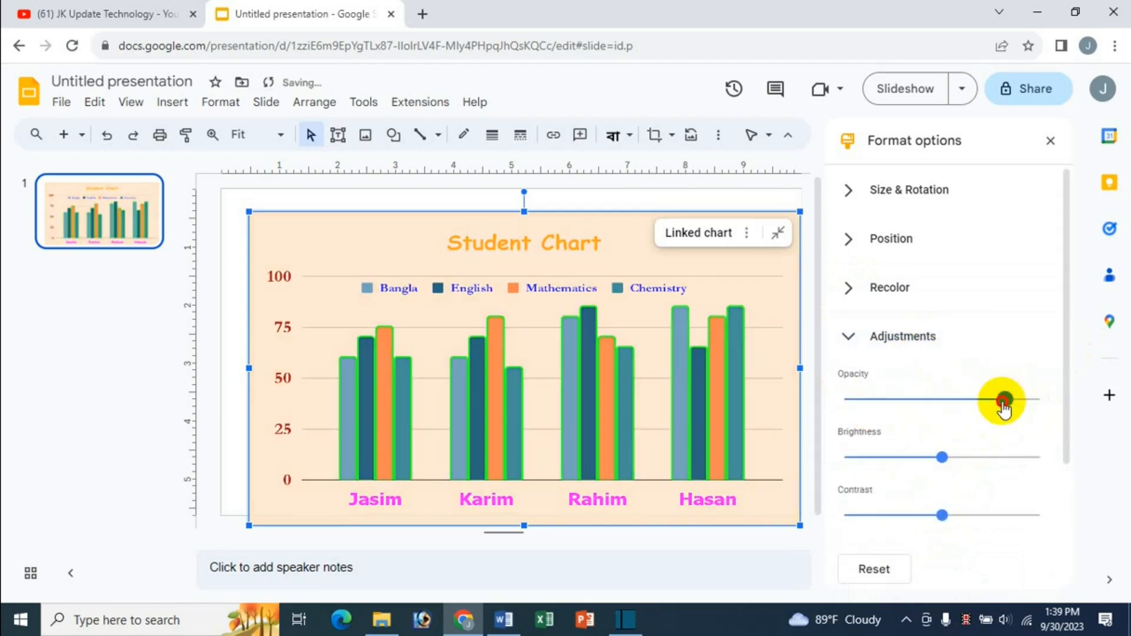
left_click_drag(1005, 399, 1031, 401)
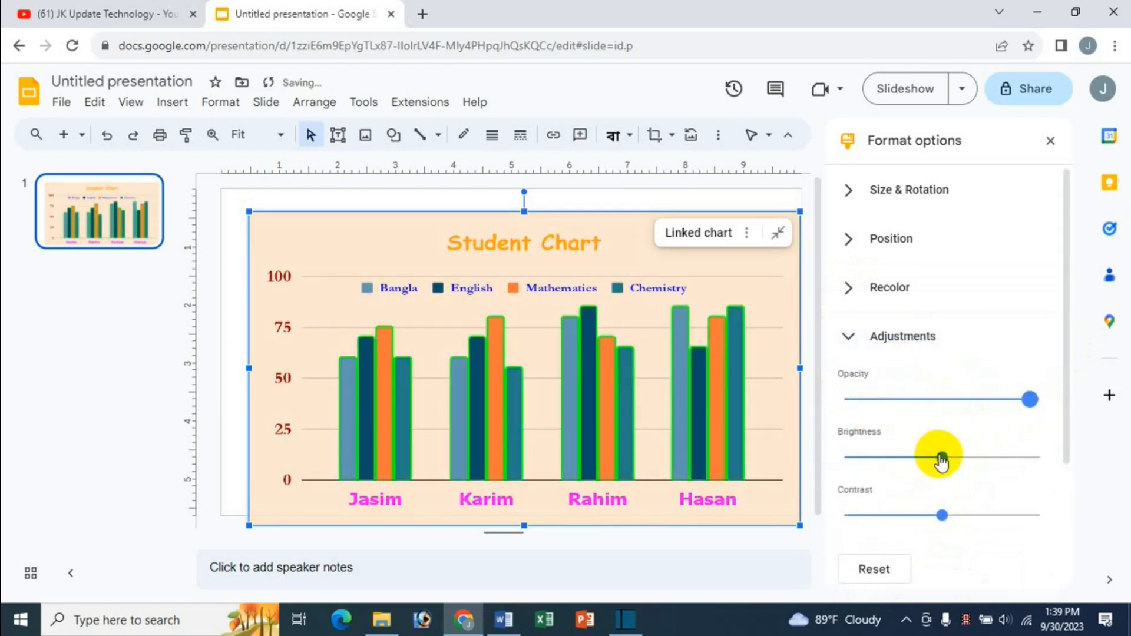
mouse_move(941, 458)
left_mouse_down()
mouse_move(980, 459)
mouse_move(949, 459)
left_mouse_up()
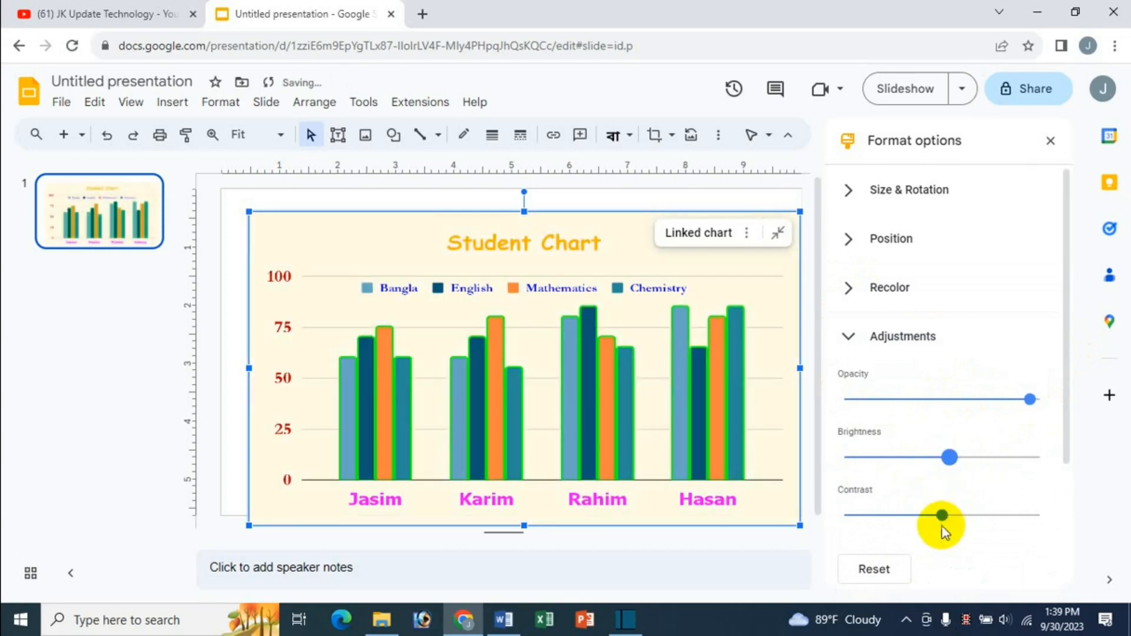
mouse_move(947, 515)
left_mouse_down()
mouse_move(980, 518)
mouse_move(957, 516)
left_mouse_up()
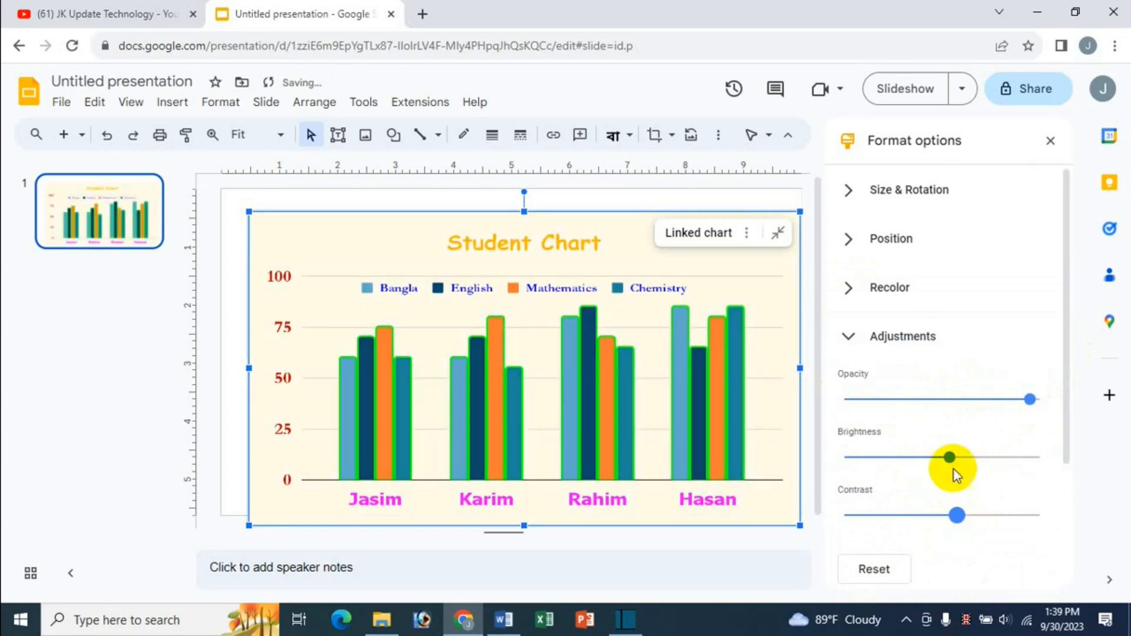
left_click(847, 342)
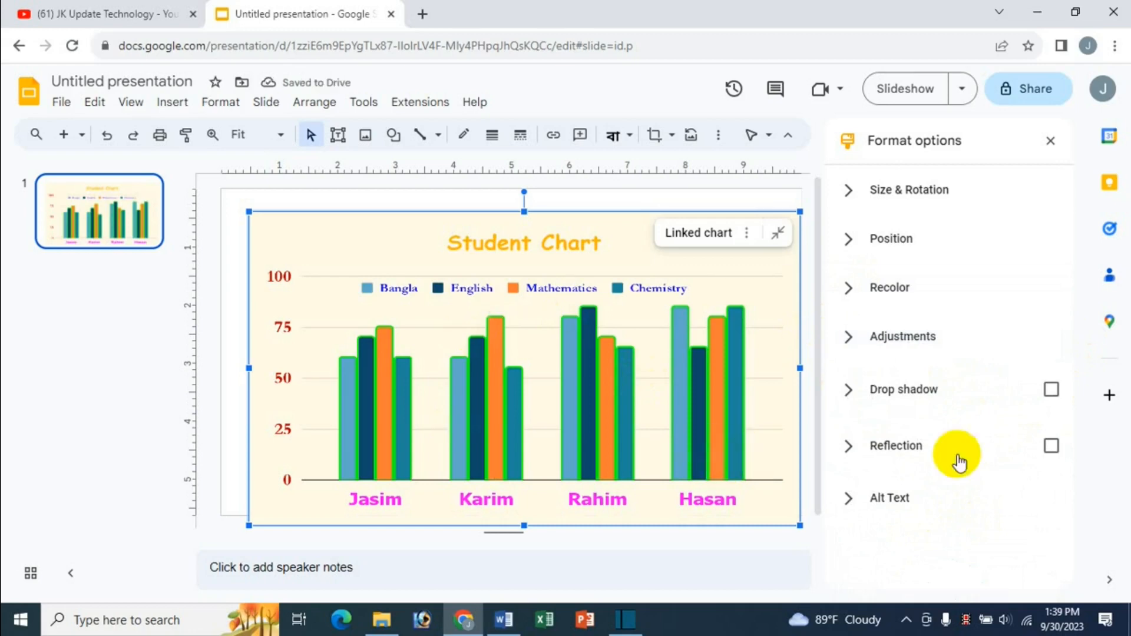
Step: Add a drop shadow to the chart, color it green and slightly increase the shadow's opacity
left_click(1048, 395)
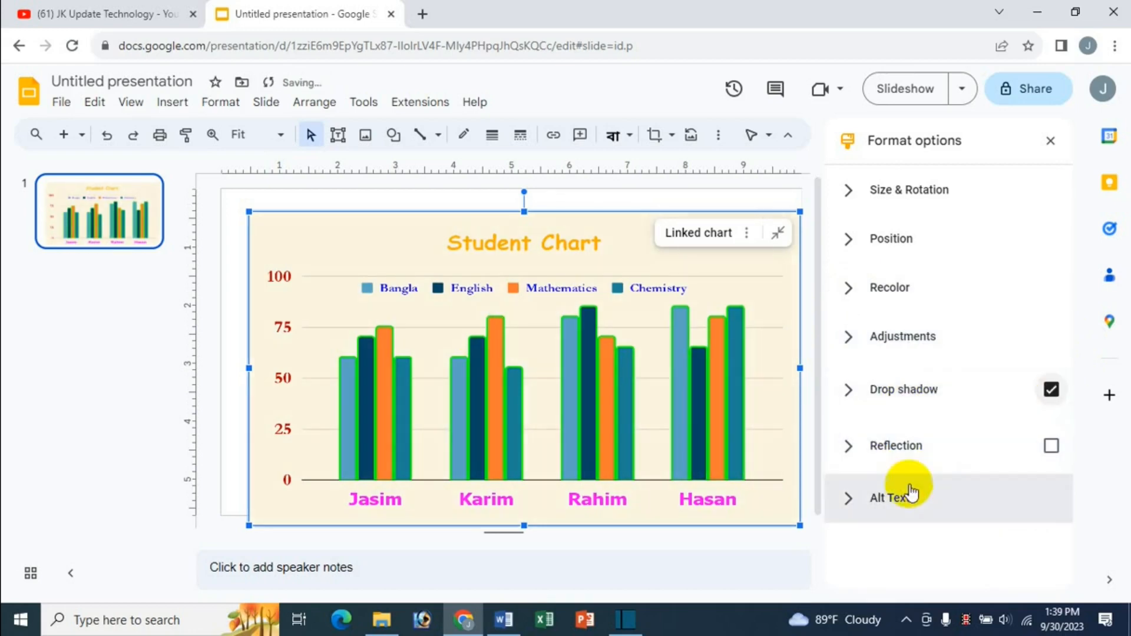
left_click(871, 400)
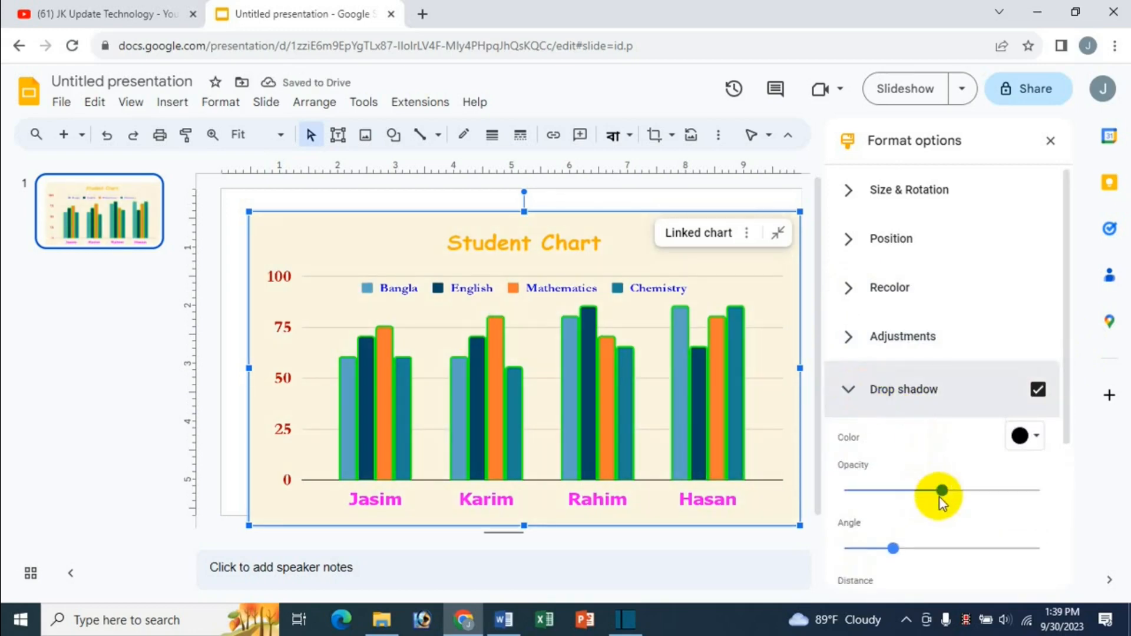
left_click(1028, 437)
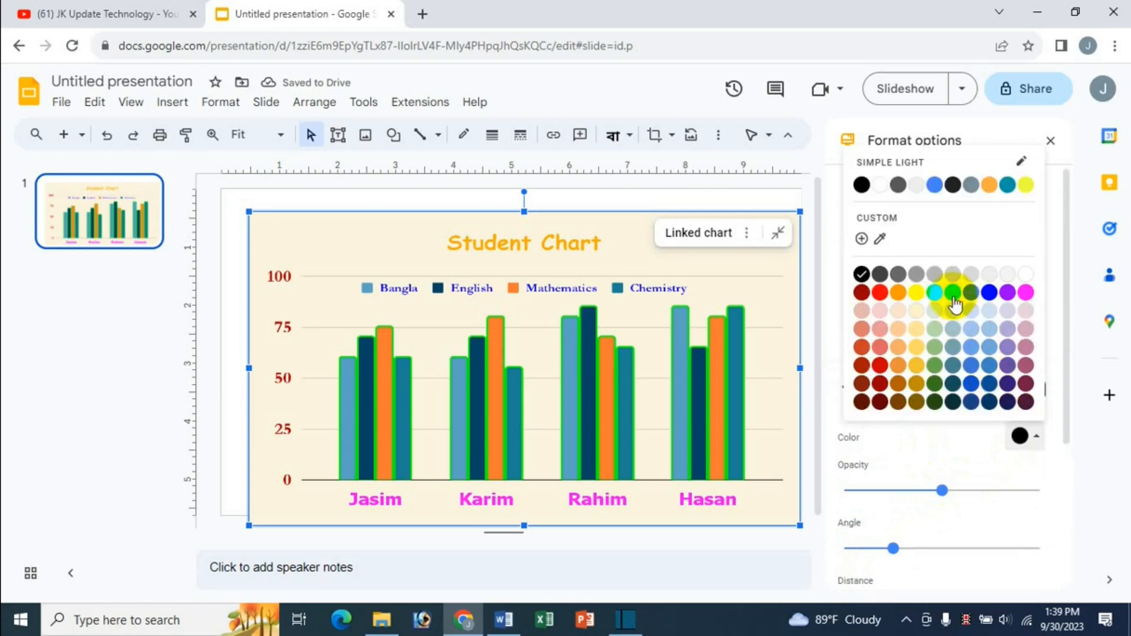
left_click(934, 292)
left_click(946, 489)
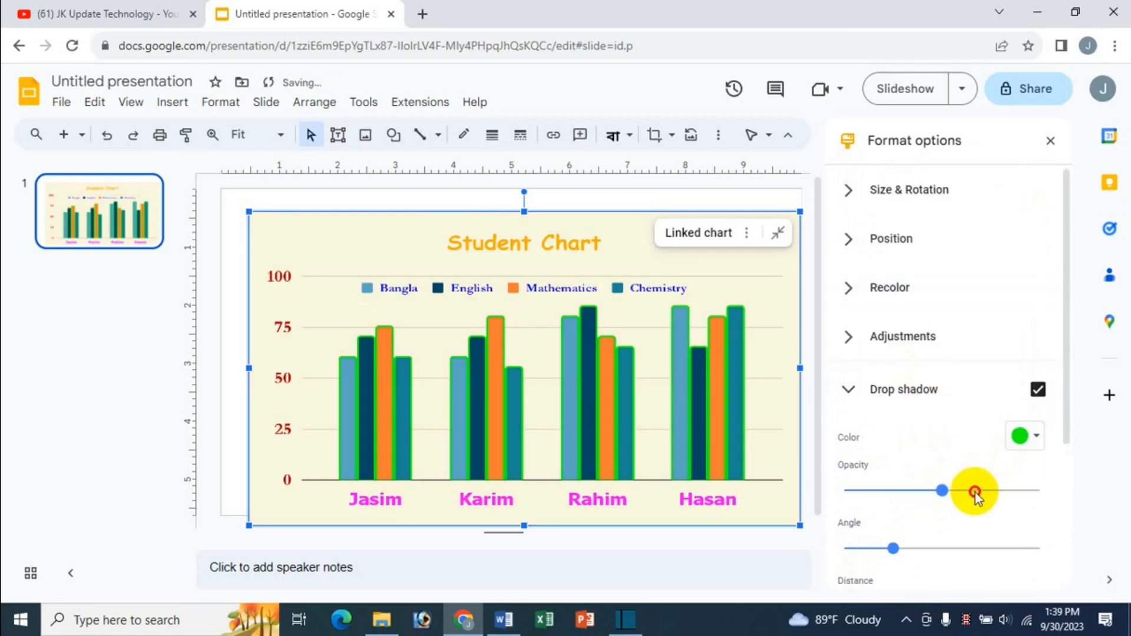
left_click_drag(972, 497, 959, 491)
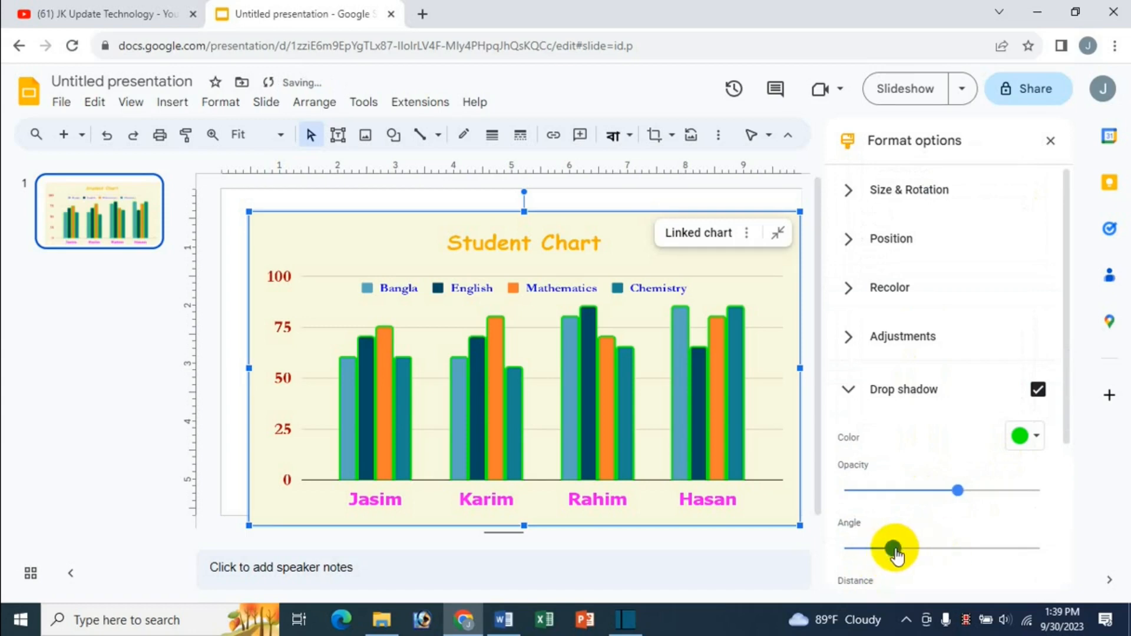
Step: Increase the drop shadow's angle, distance and blur radius so the green shadow extends beyond the chart's left edge
left_click_drag(894, 549, 943, 549)
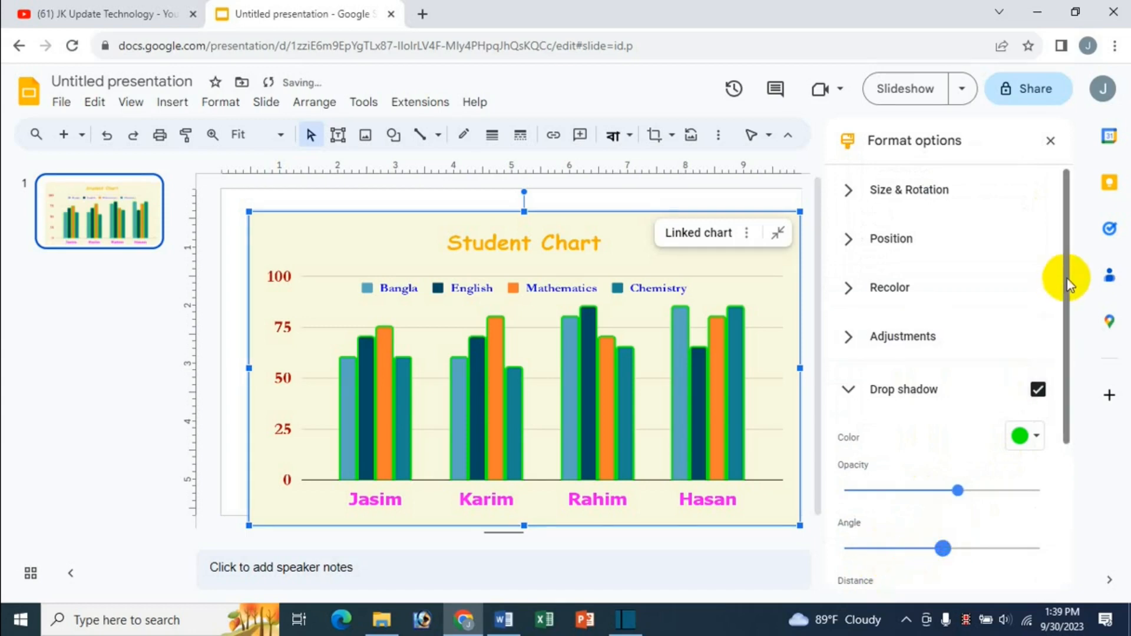
left_click_drag(1069, 284, 998, 422)
left_click_drag(851, 391, 905, 395)
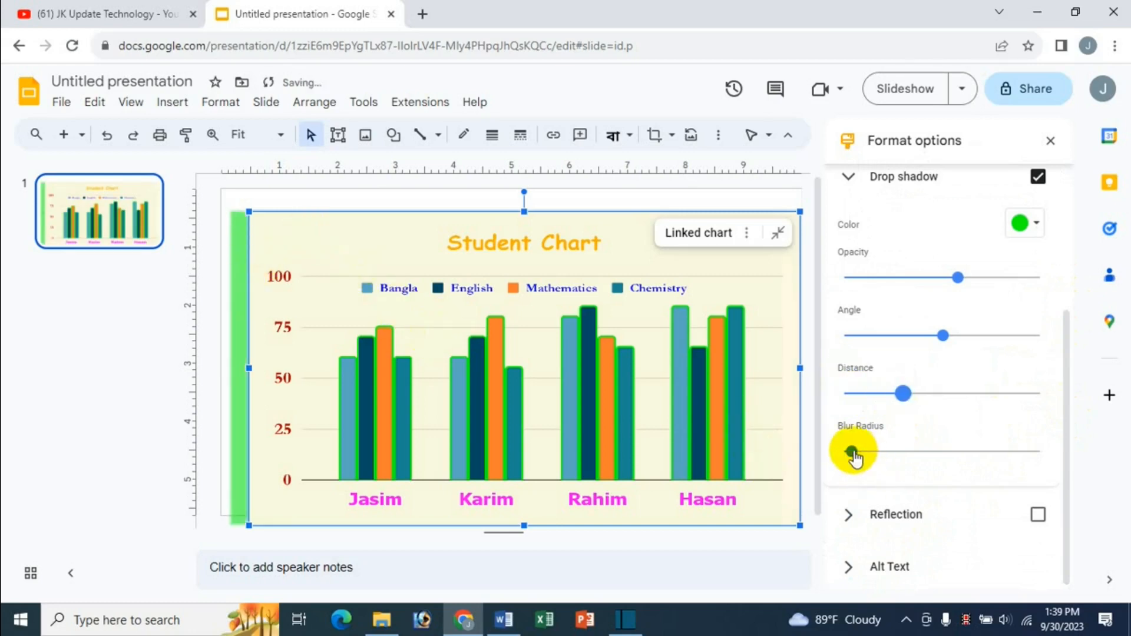
left_click_drag(853, 453, 915, 453)
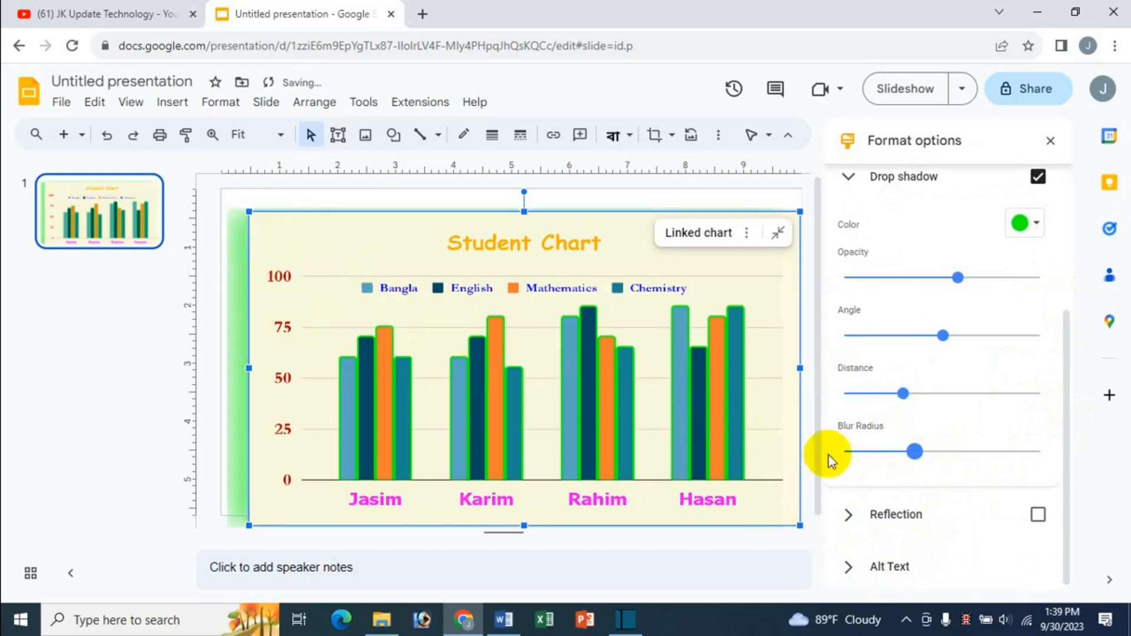
left_click(844, 176)
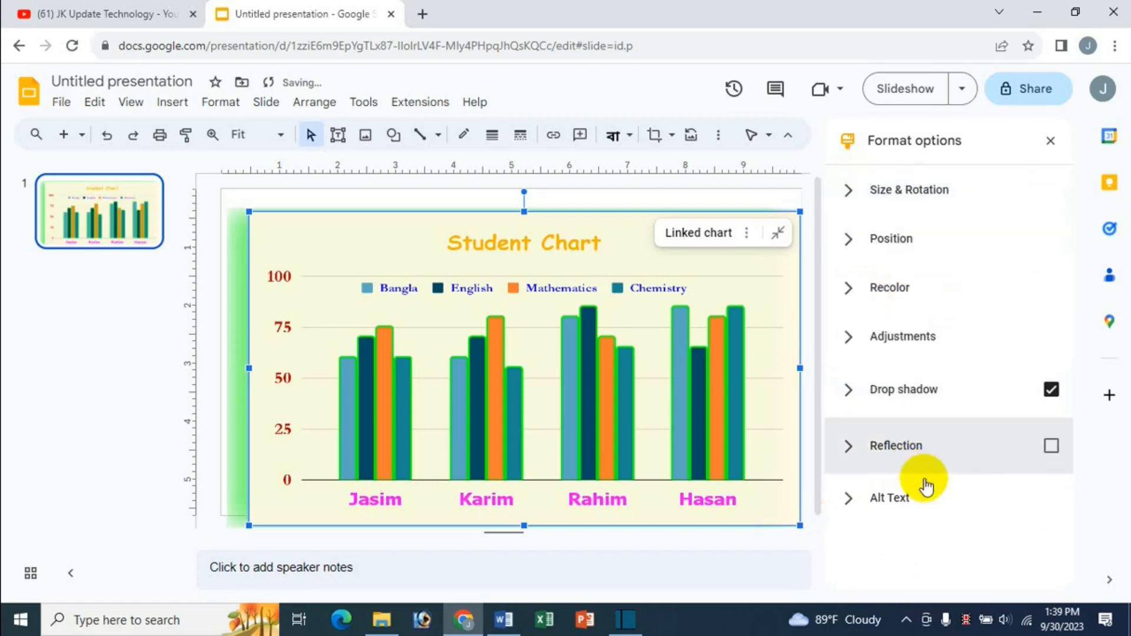
Step: Add a reflection to the chart with opacity about 78% and distance 46, and increase the reflection's size
left_click(906, 462)
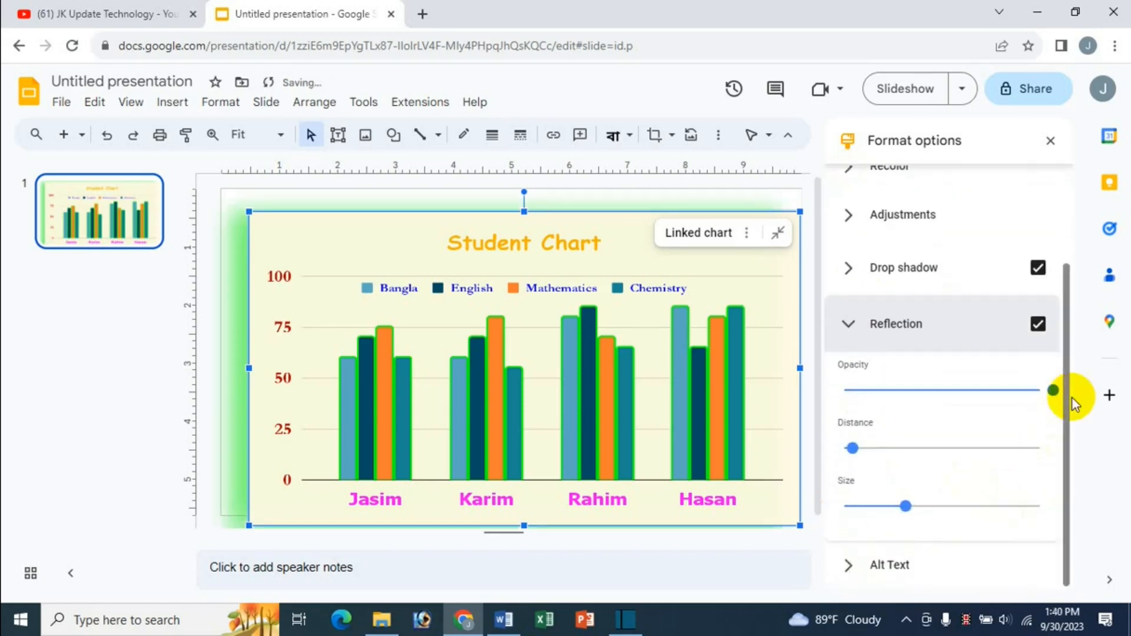
left_click_drag(1053, 391, 994, 390)
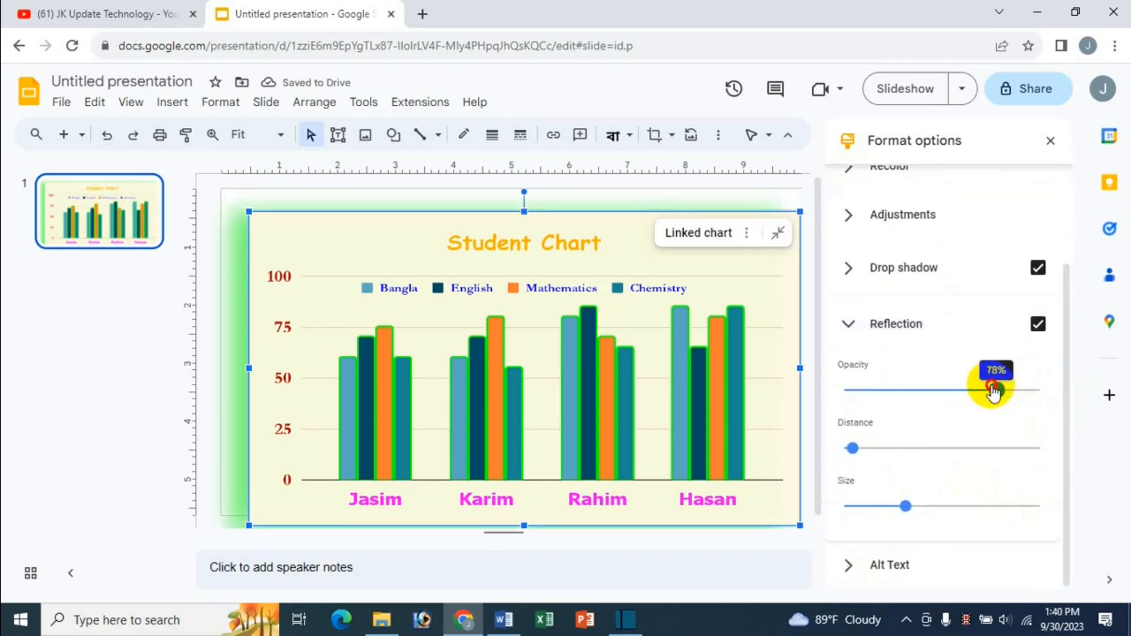
left_click_drag(853, 448, 935, 449)
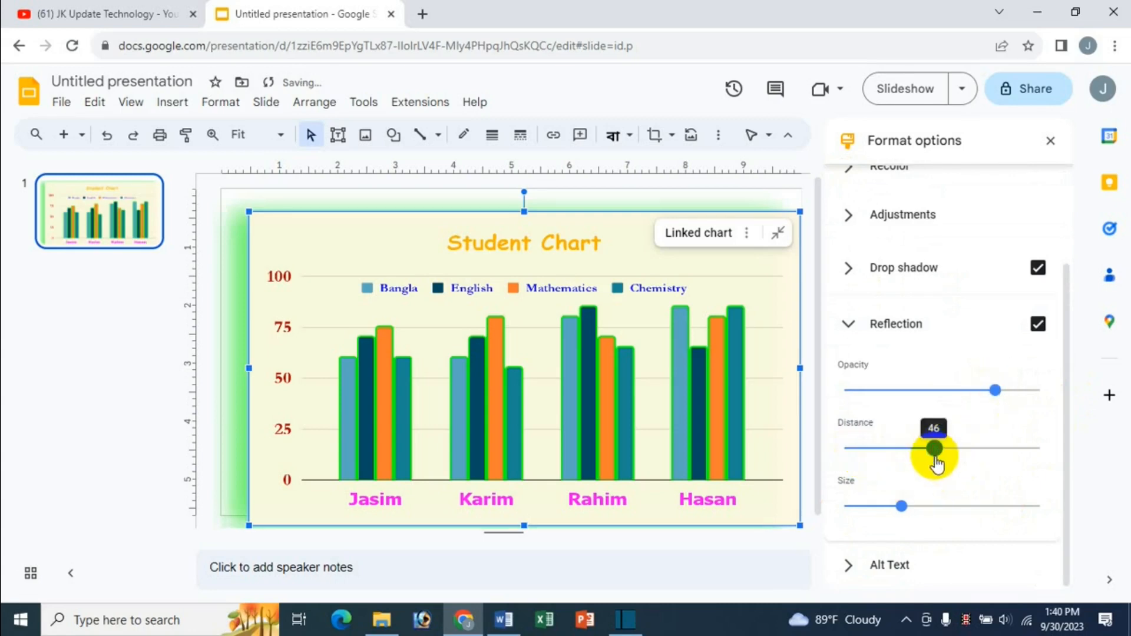
left_click_drag(928, 506, 953, 507)
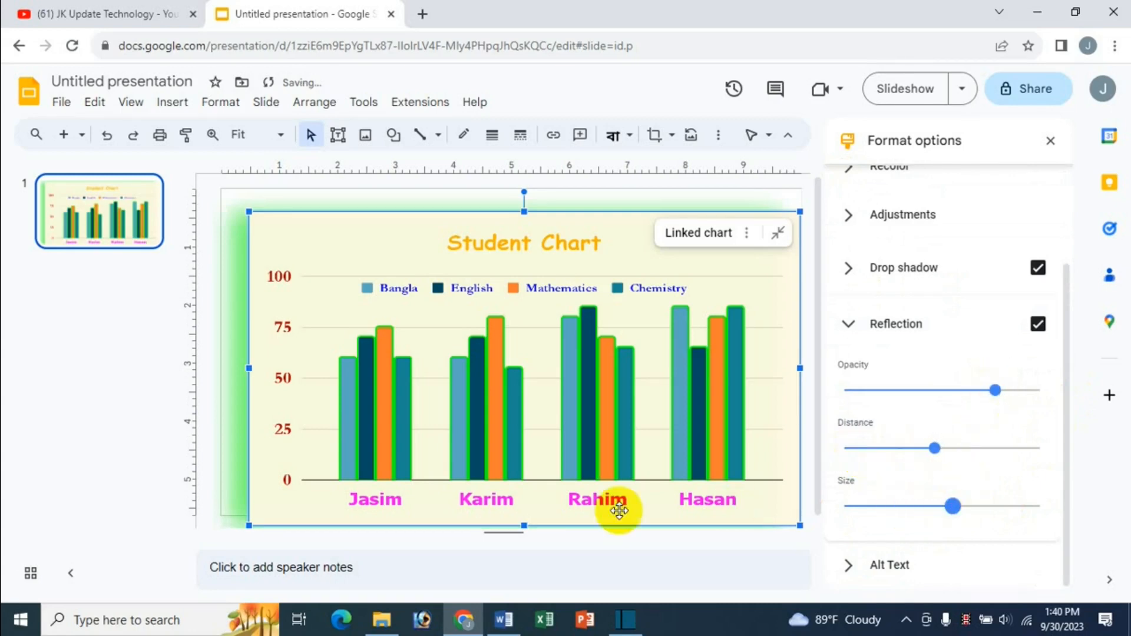
Step: Shrink the chart to about 6.9 in wide and adjust its reflection with lower opacity, slightly greater distance and smaller size
left_click_drag(799, 525, 745, 452)
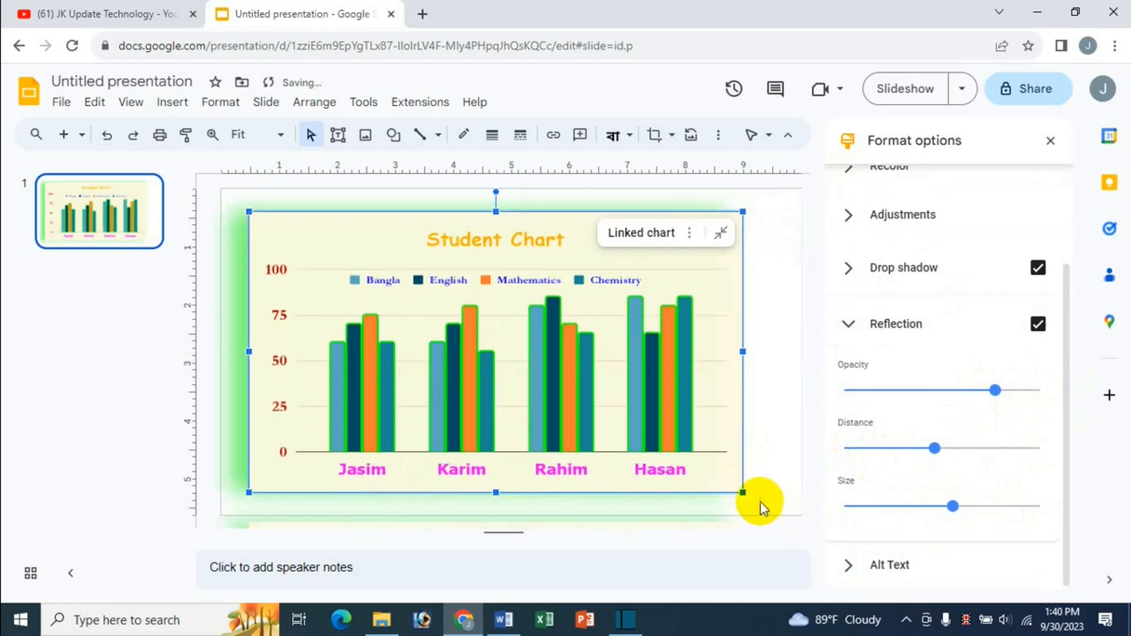
left_click_drag(744, 491, 649, 440)
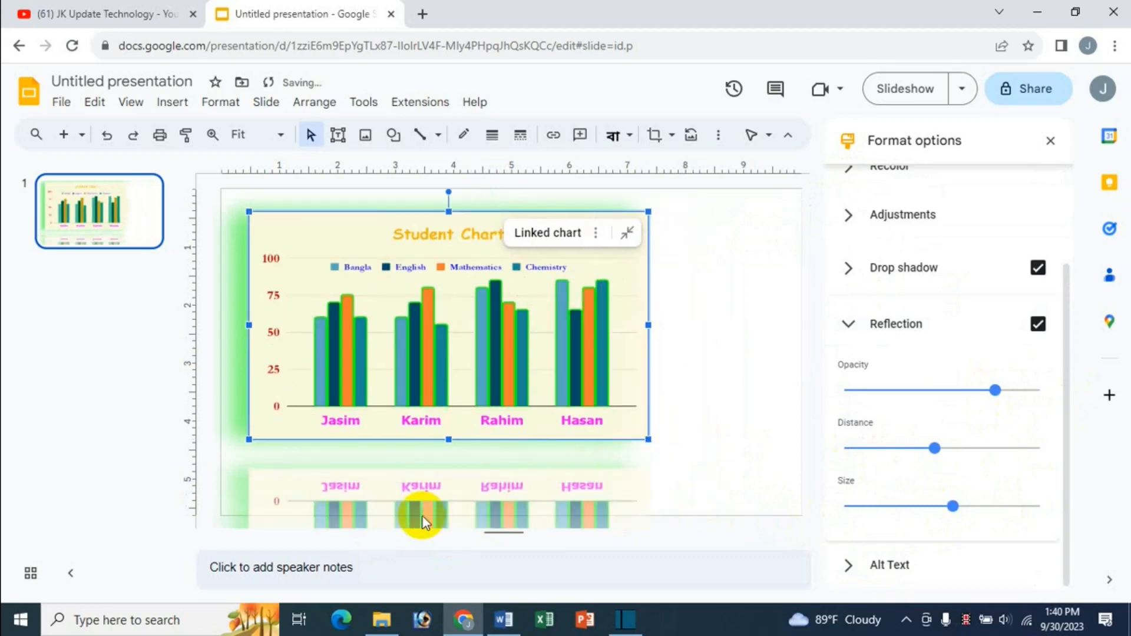
left_click_drag(995, 390, 949, 395)
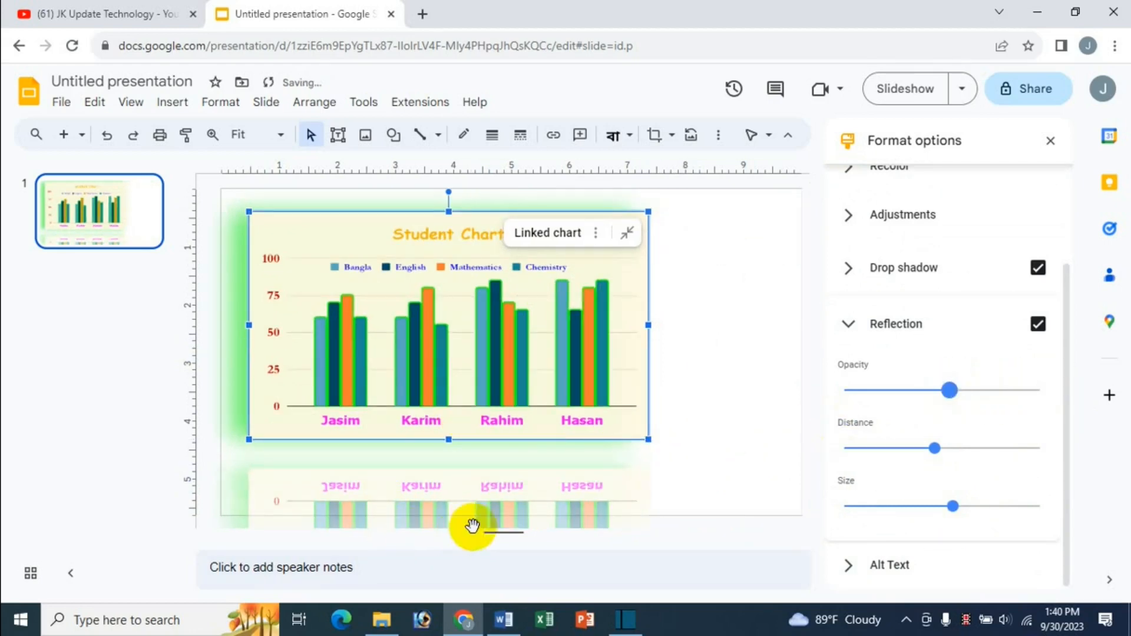
mouse_move(944, 446)
left_mouse_down()
mouse_move(978, 449)
mouse_move(953, 447)
left_mouse_up()
mouse_move(953, 513)
left_mouse_down()
mouse_move(1000, 508)
mouse_move(933, 508)
left_mouse_up()
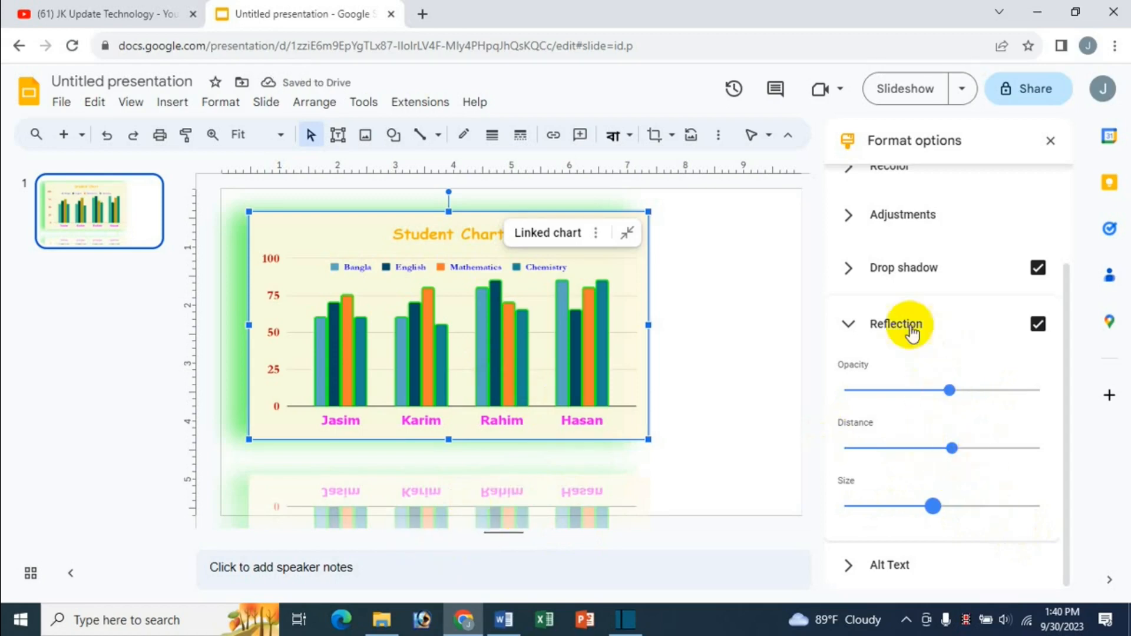
Step: Review the chart's alt text settings, including the advanced title option, and close the format options
left_click(852, 323)
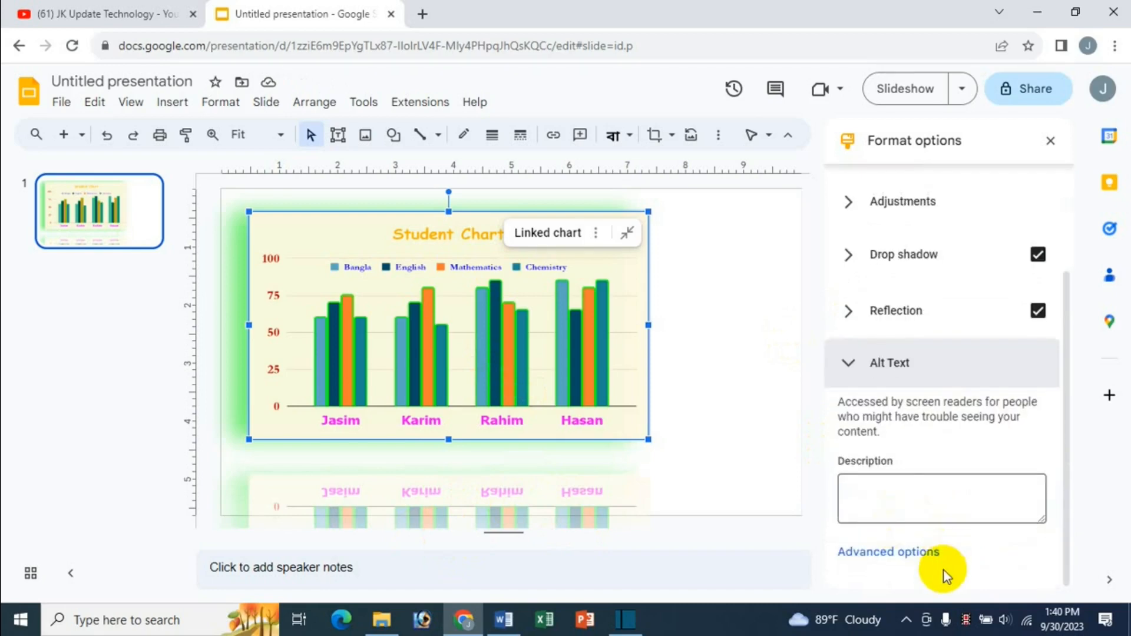
left_click(890, 565)
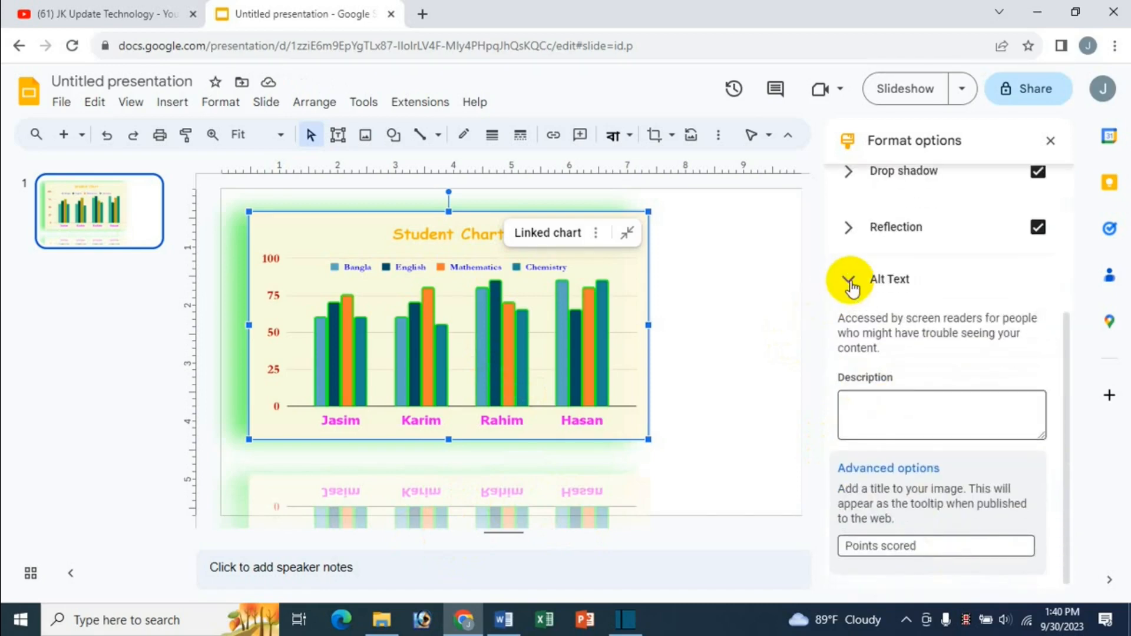
left_click(848, 279)
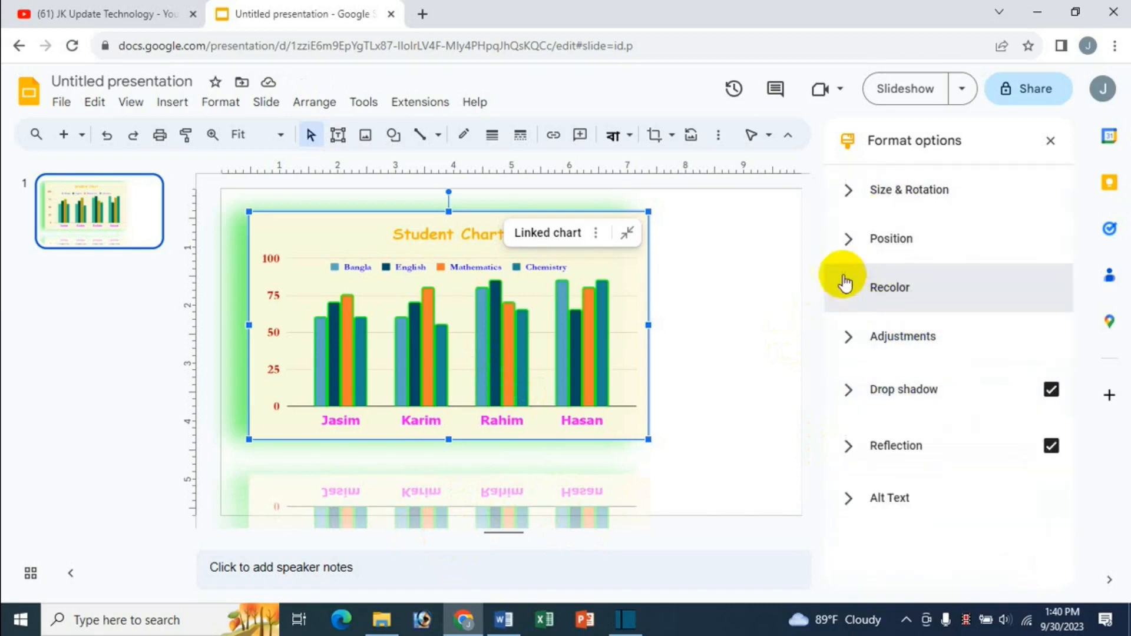
left_click(1051, 141)
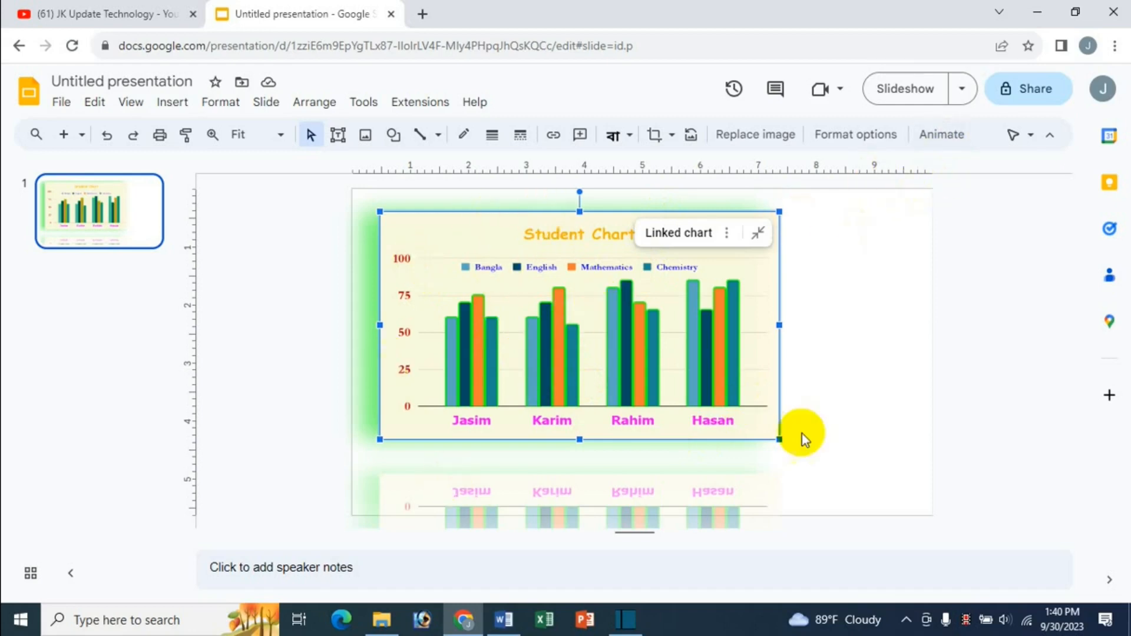
Step: Animate the chart with Fly in from top and set it to start With previous
left_click(940, 135)
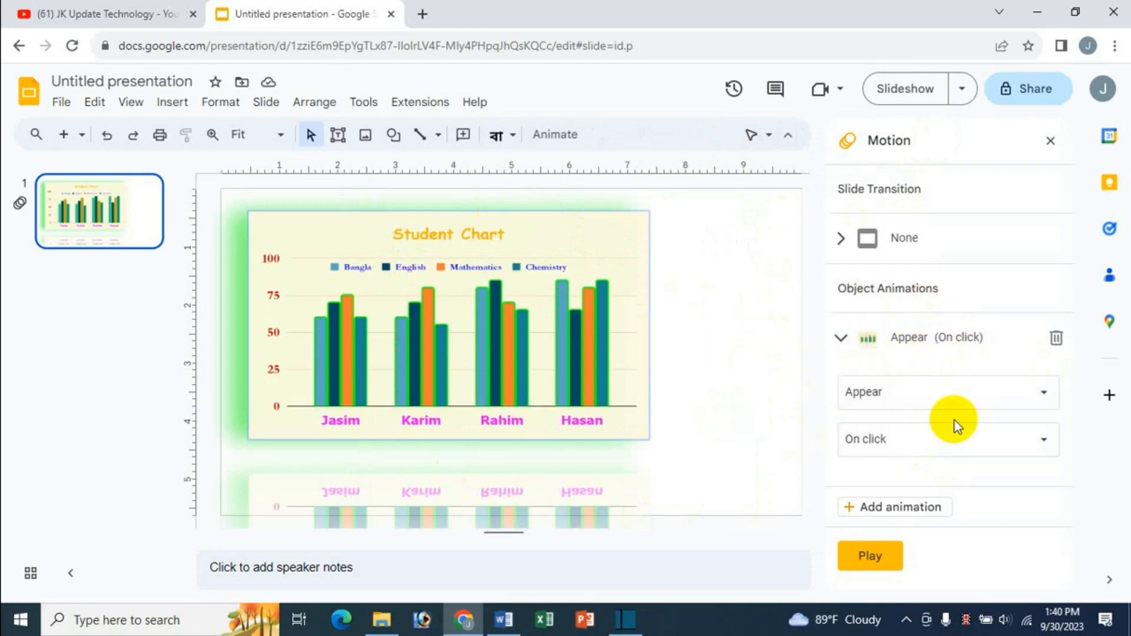
left_click(1000, 399)
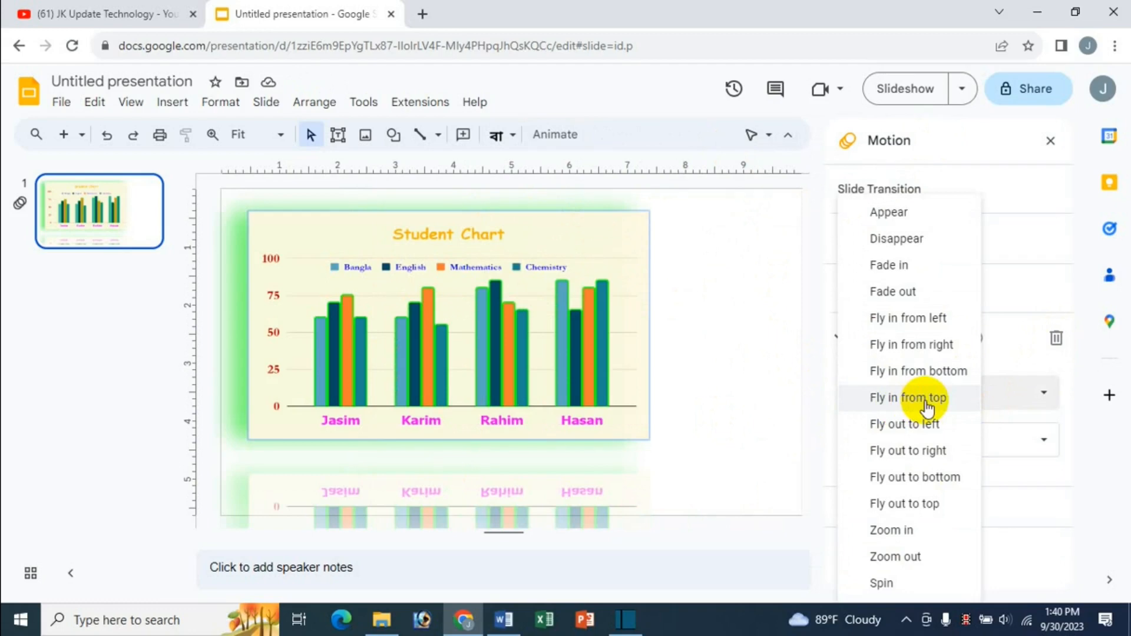
left_click(926, 405)
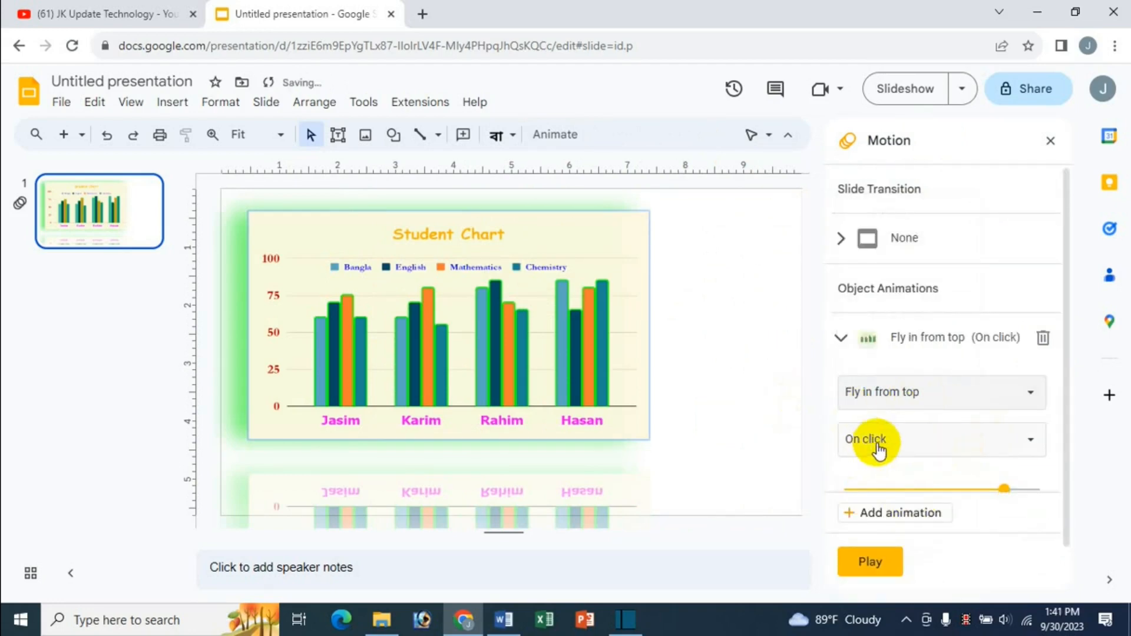
left_click(962, 442)
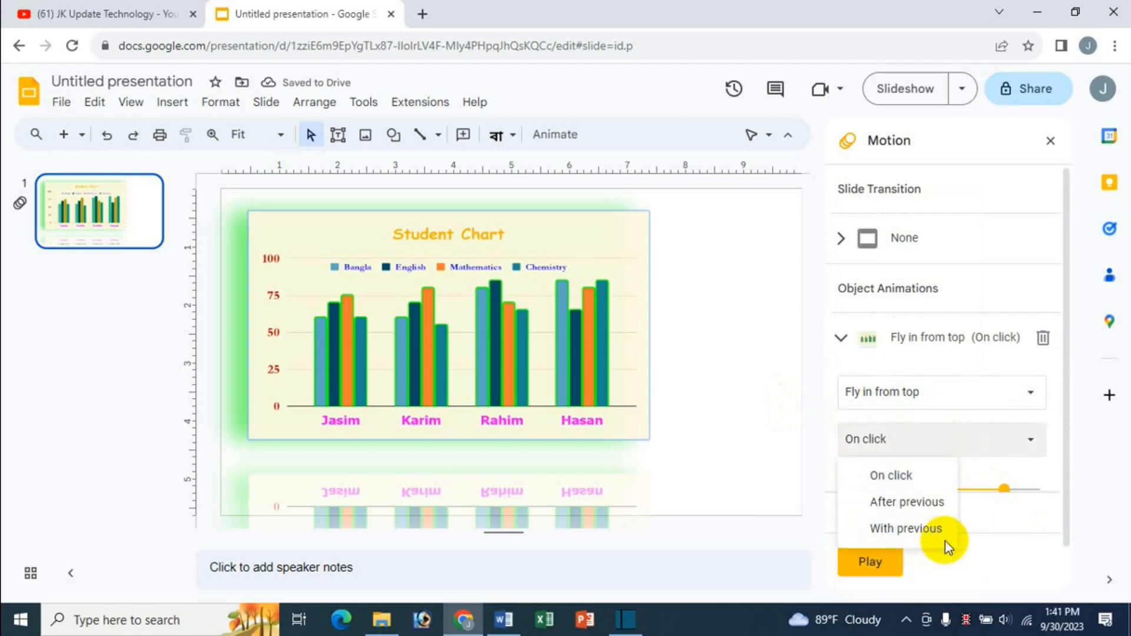
left_click(923, 532)
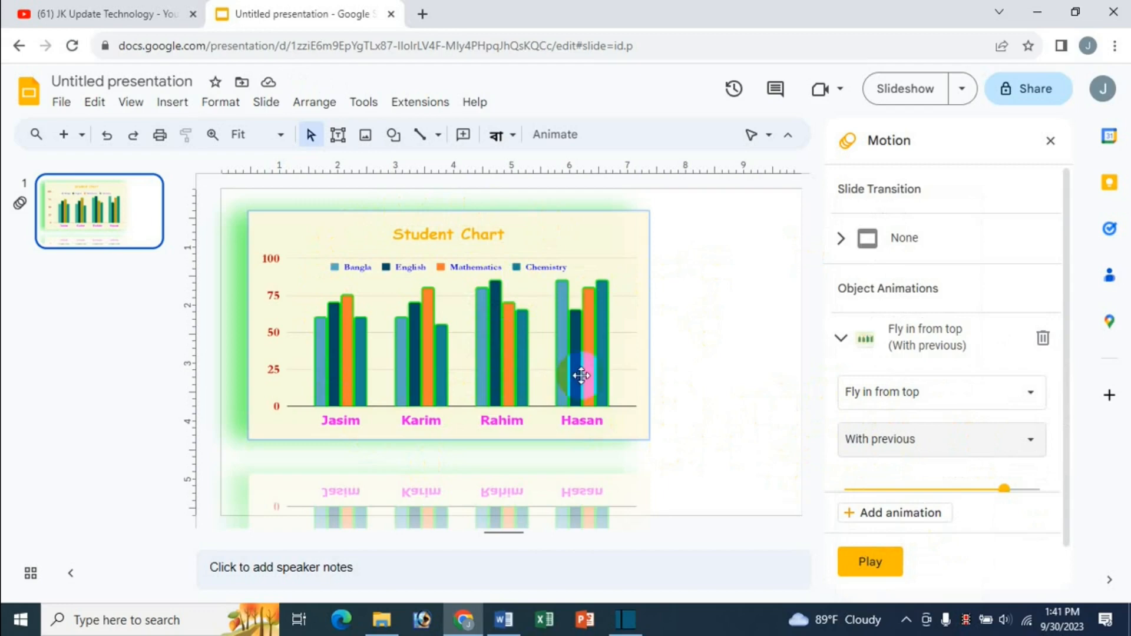
left_click(937, 452)
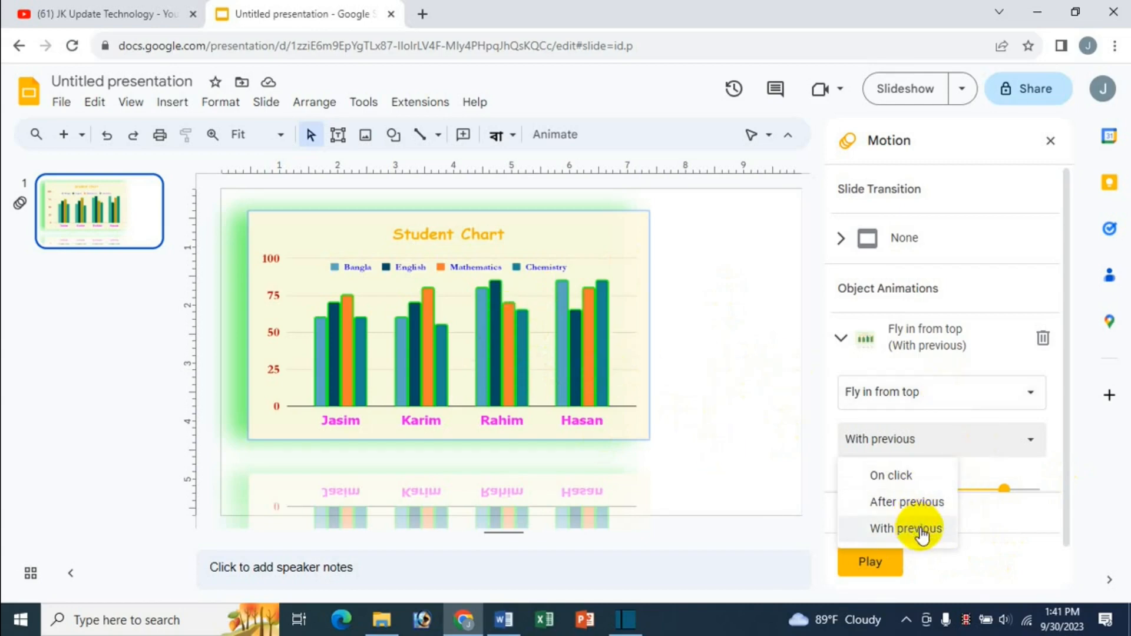
left_click(922, 530)
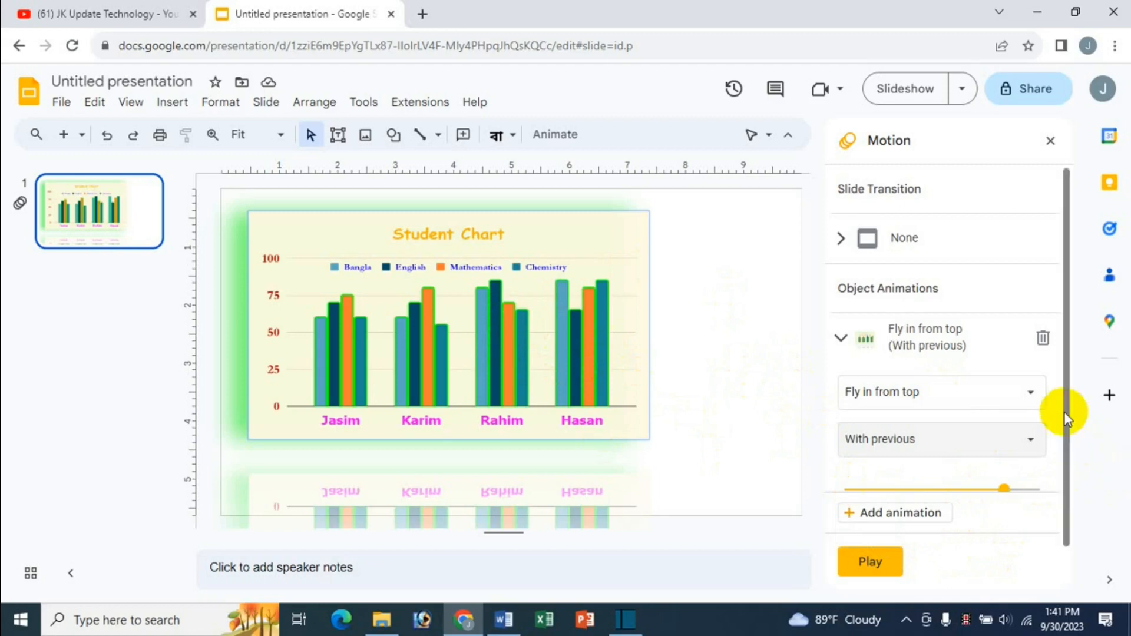
Step: Set the chart animation's speed to Medium, play a preview on the slide and close the motion settings
left_click_drag(1066, 418, 1073, 497)
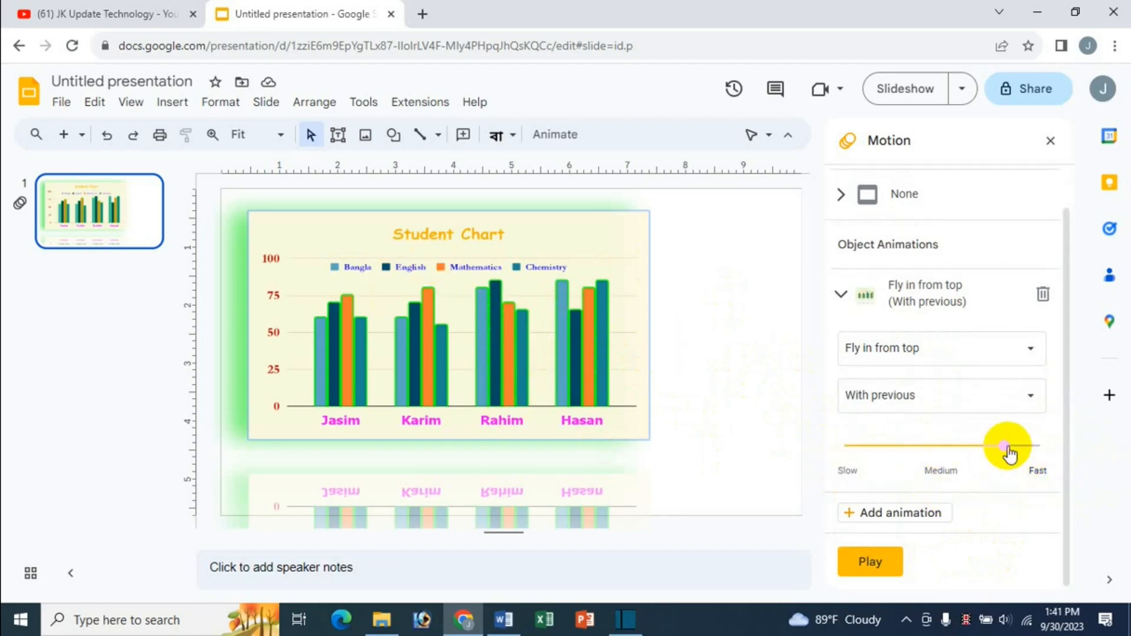
left_click_drag(1010, 454, 944, 450)
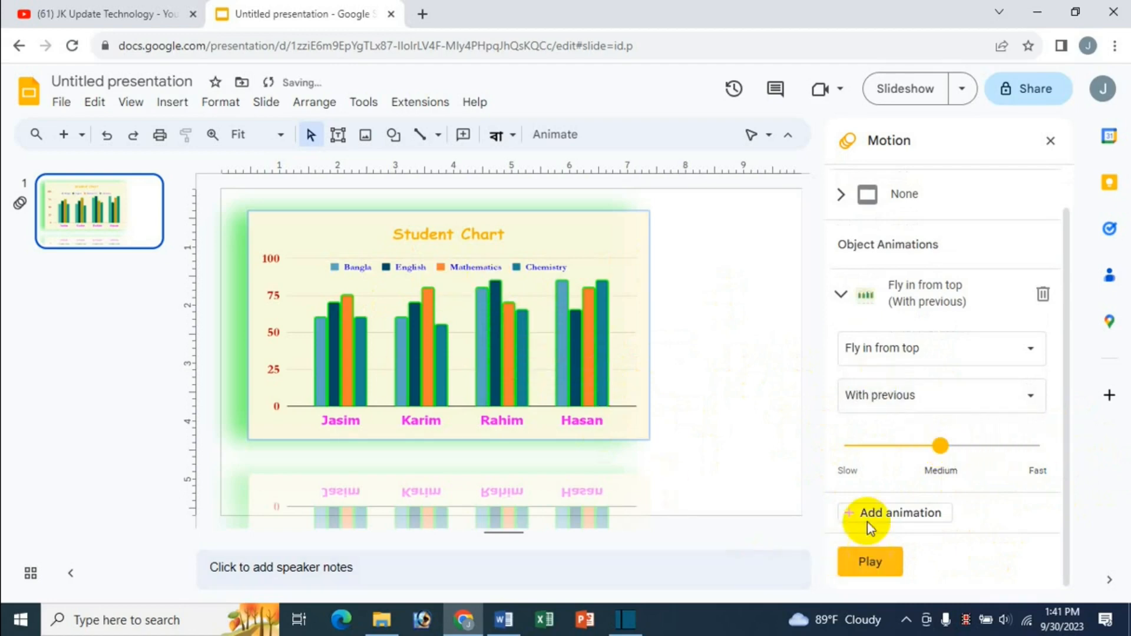
left_click(875, 571)
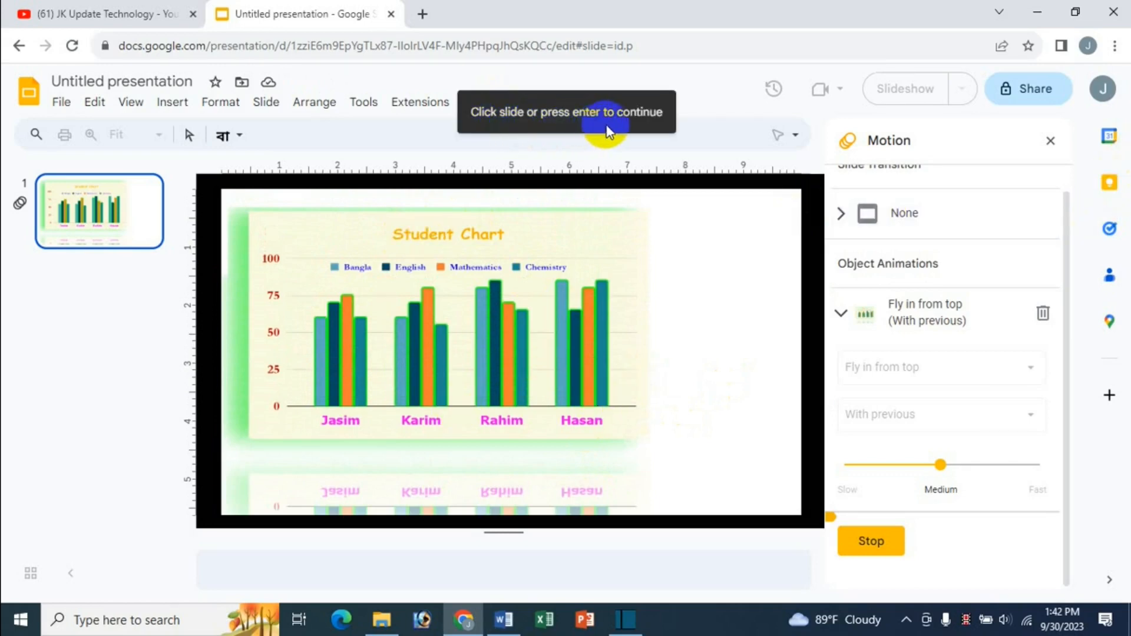
left_click(479, 252)
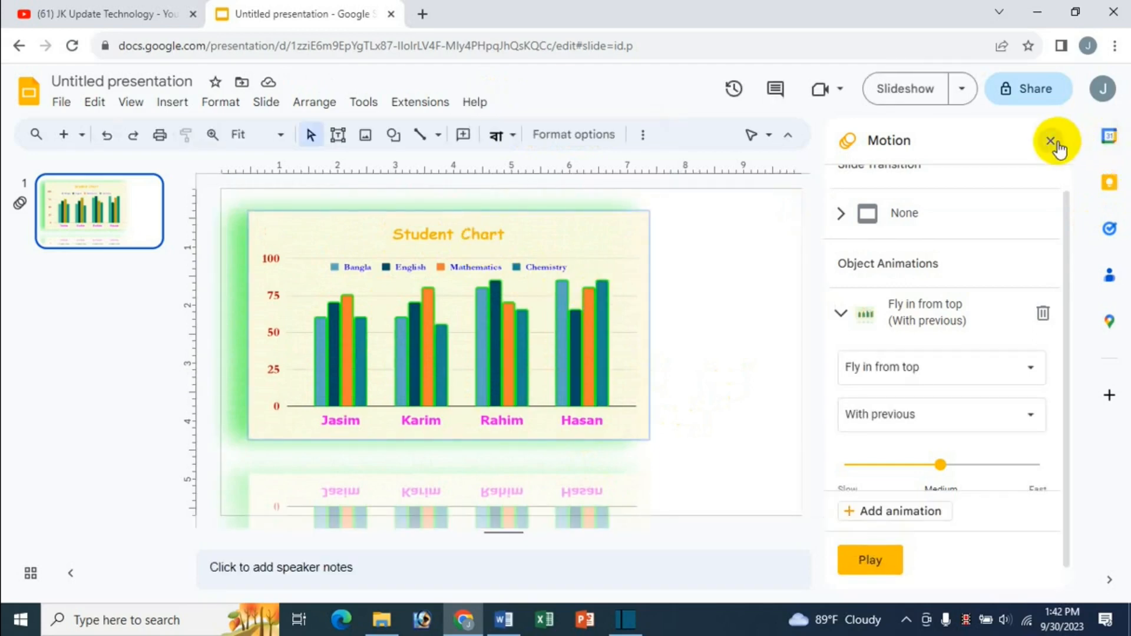
left_click(1051, 142)
Step: Present the slide as a full-screen slideshow to watch the chart animation, return to editing and select the chart
left_click(917, 90)
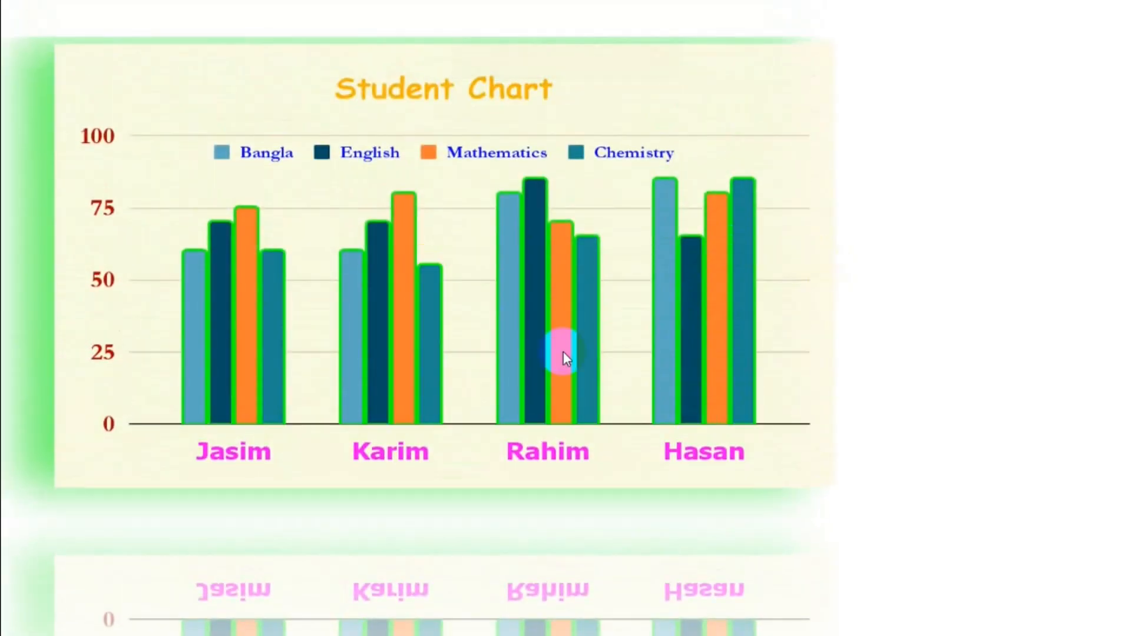
key("Escape")
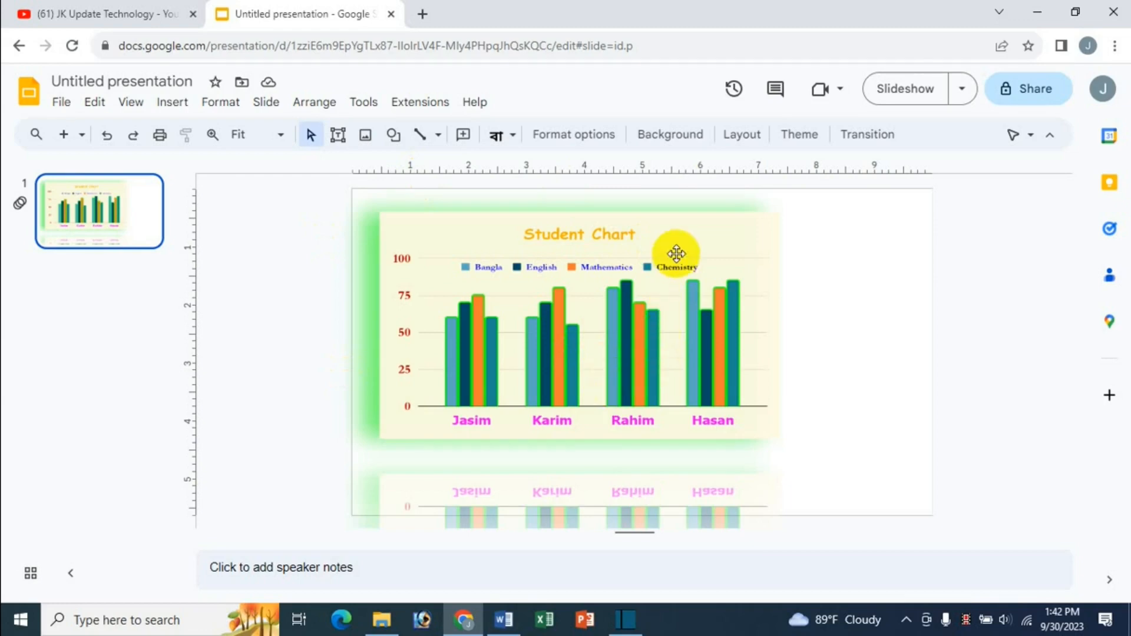
left_click(672, 255)
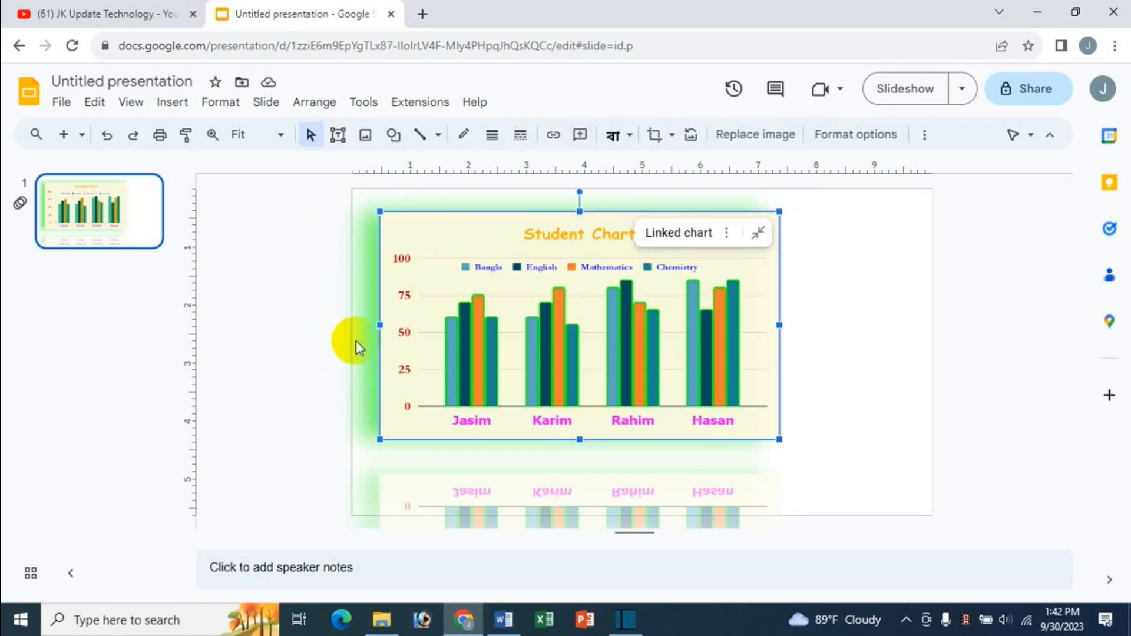
Step: Switch to the JK Update Technology channel's videos page on YouTube
left_click(111, 12)
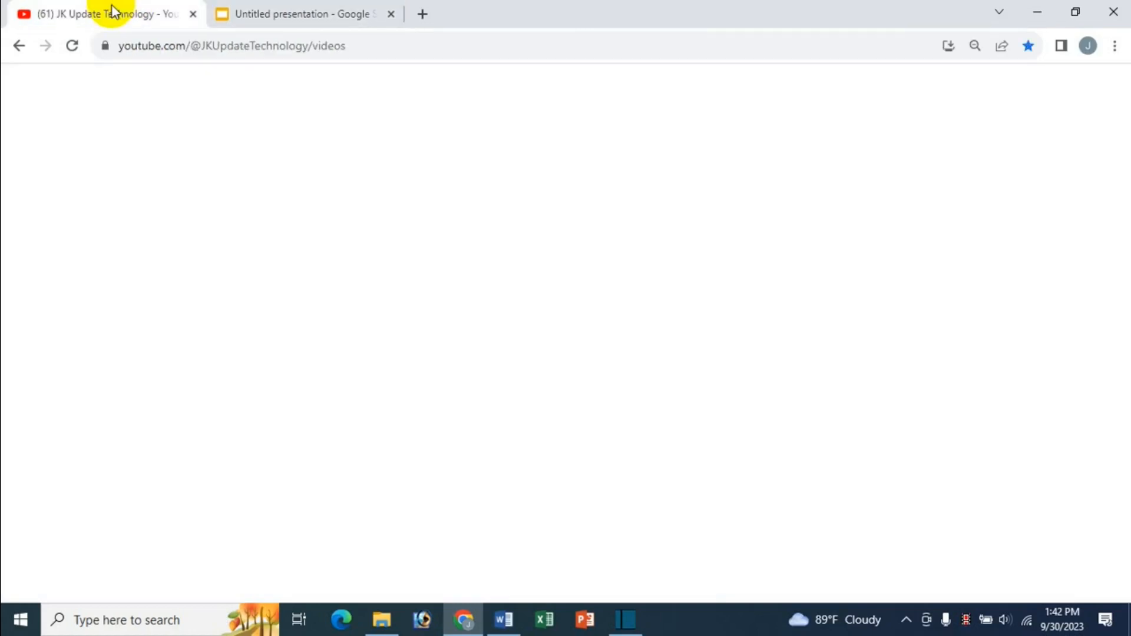